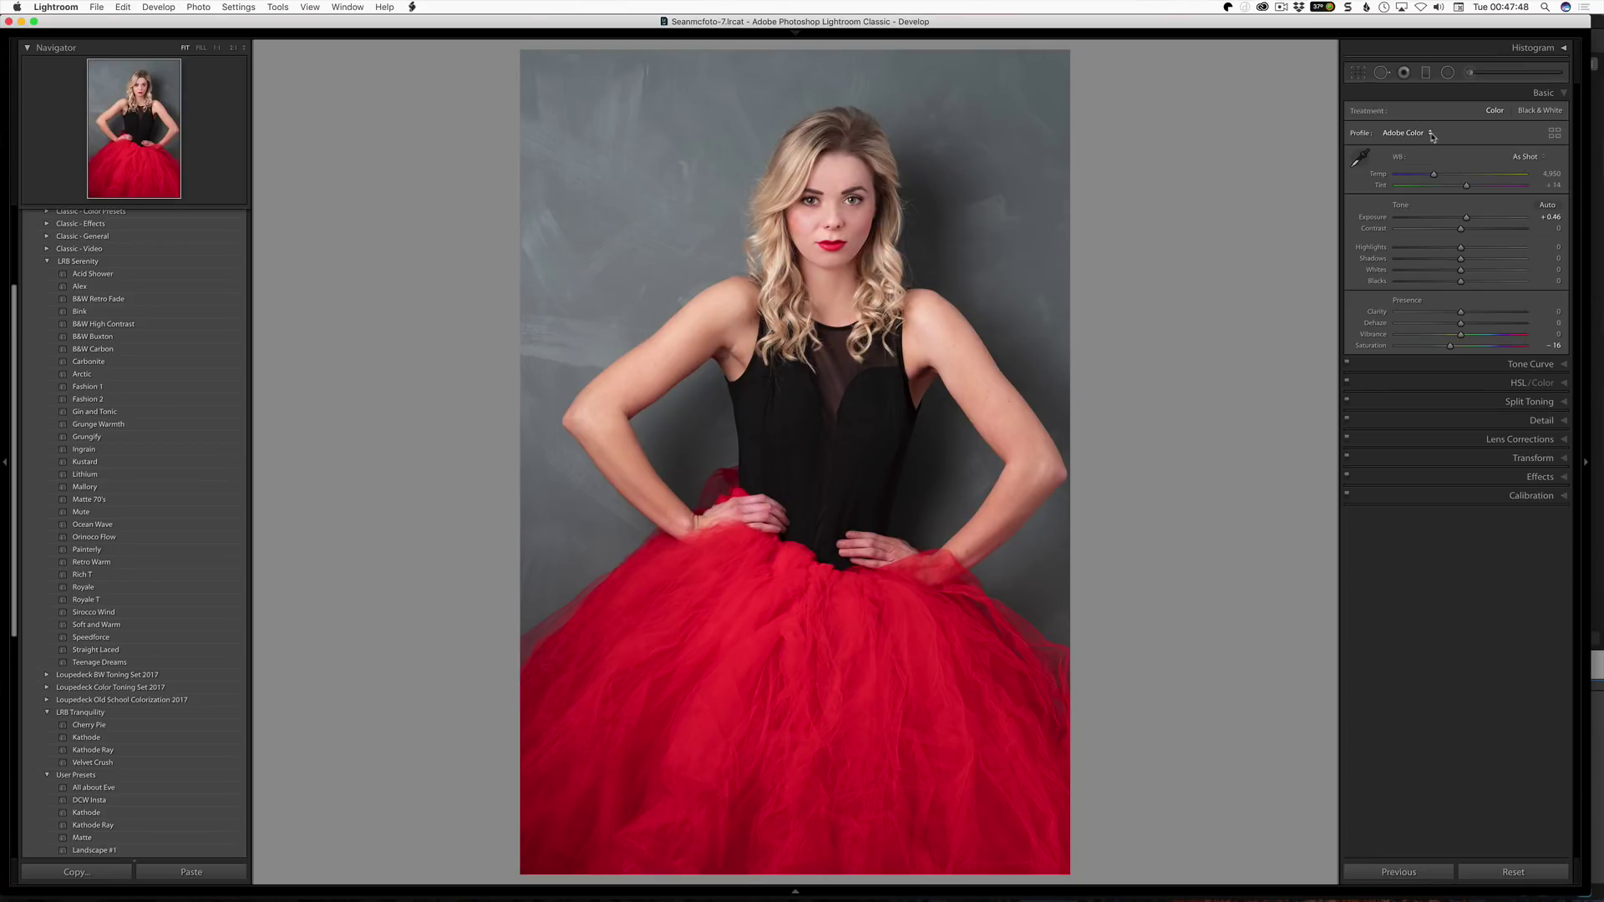
Step: Try the Adobe Standard profile on the portrait and switch back to Adobe Color
left_click(1431, 135)
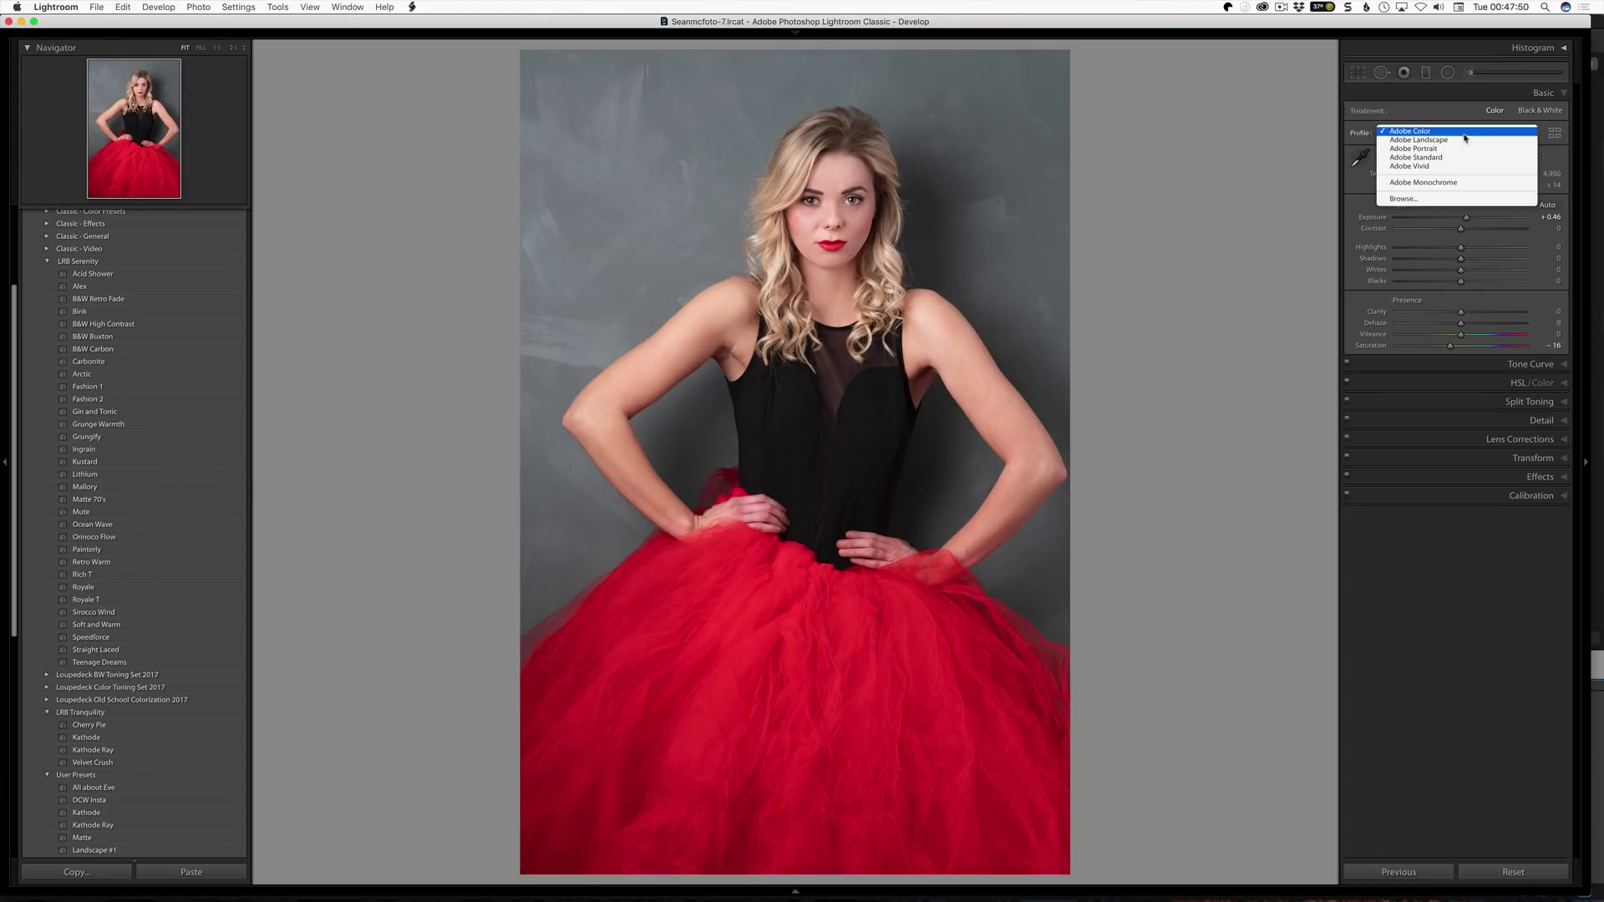
left_click(1463, 162)
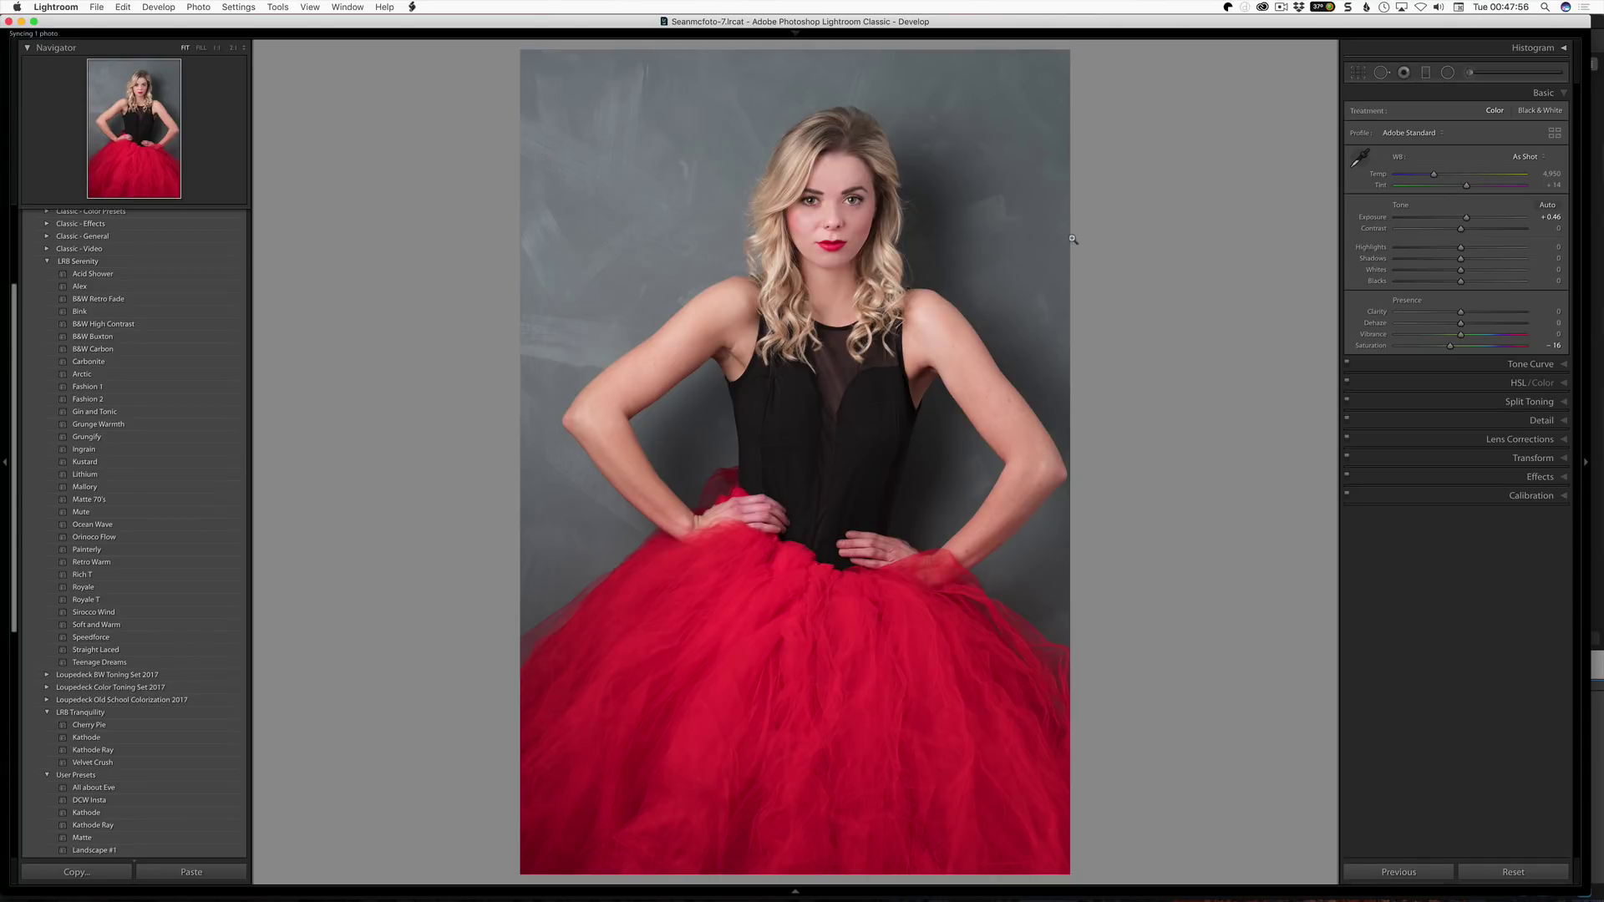
left_click(1419, 139)
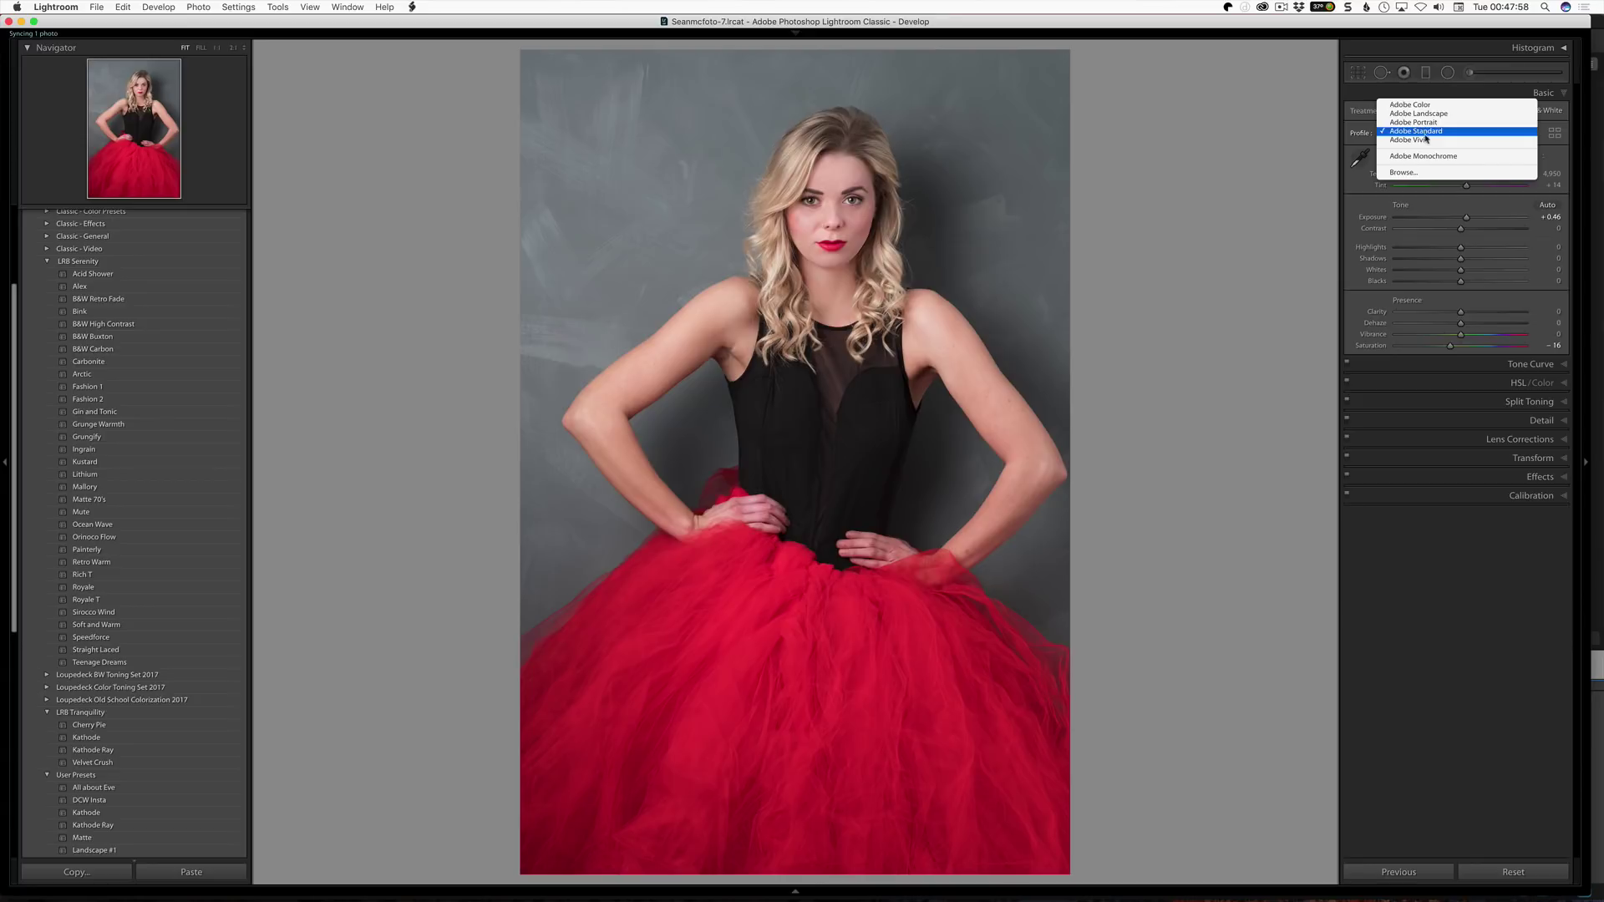
left_click(1434, 117)
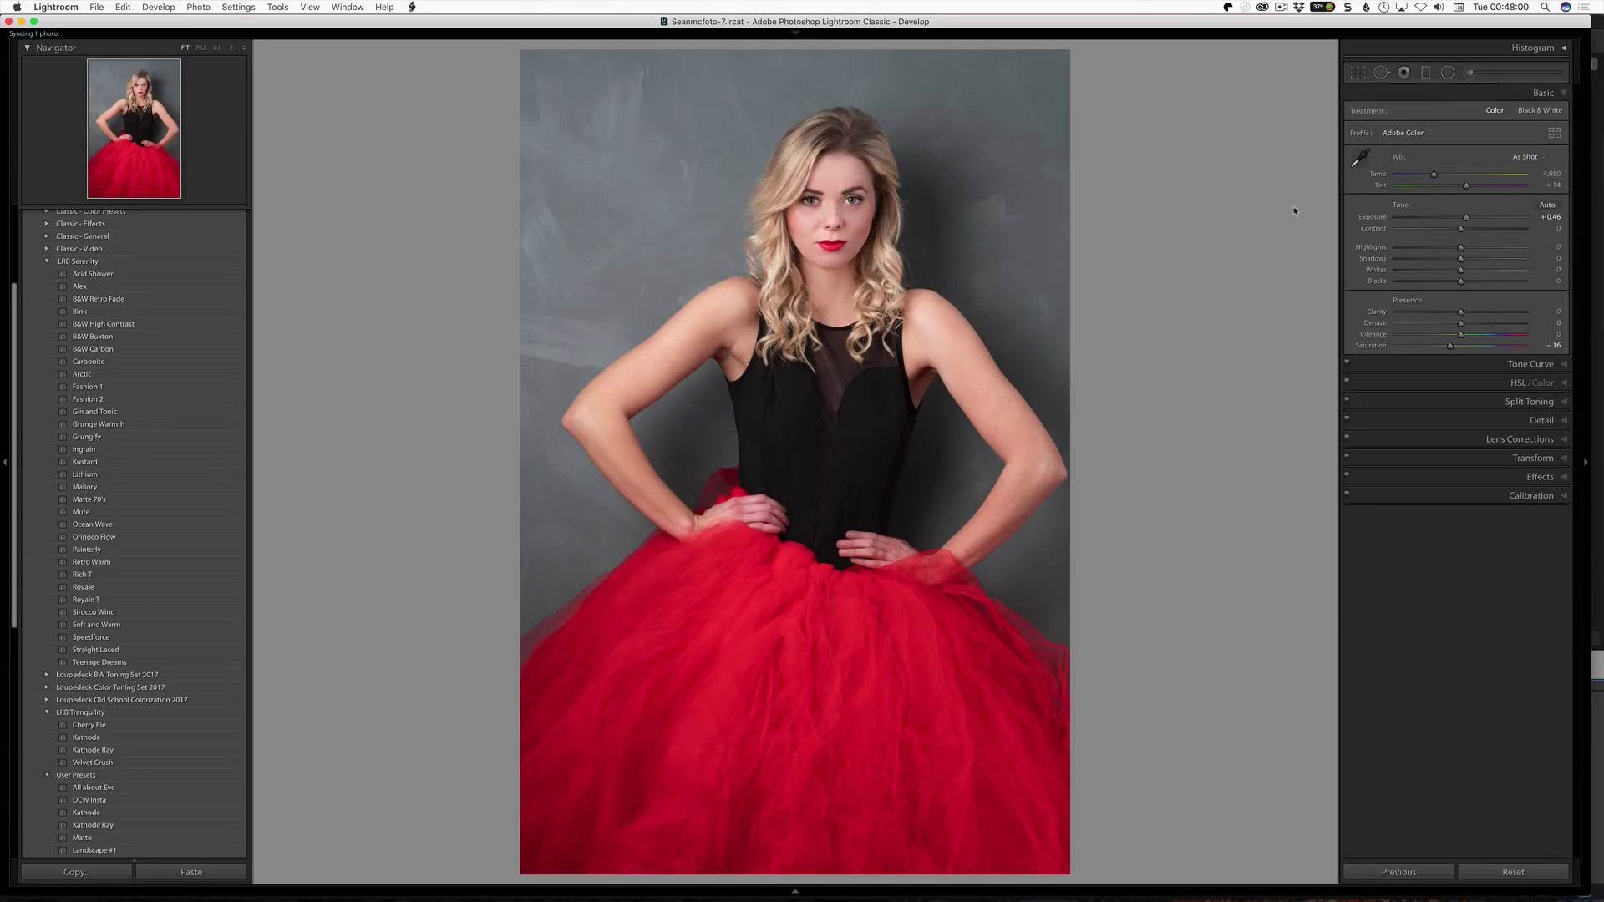
Step: Try the Adobe Landscape profile on the portrait and switch to Adobe Portrait
left_click(1412, 134)
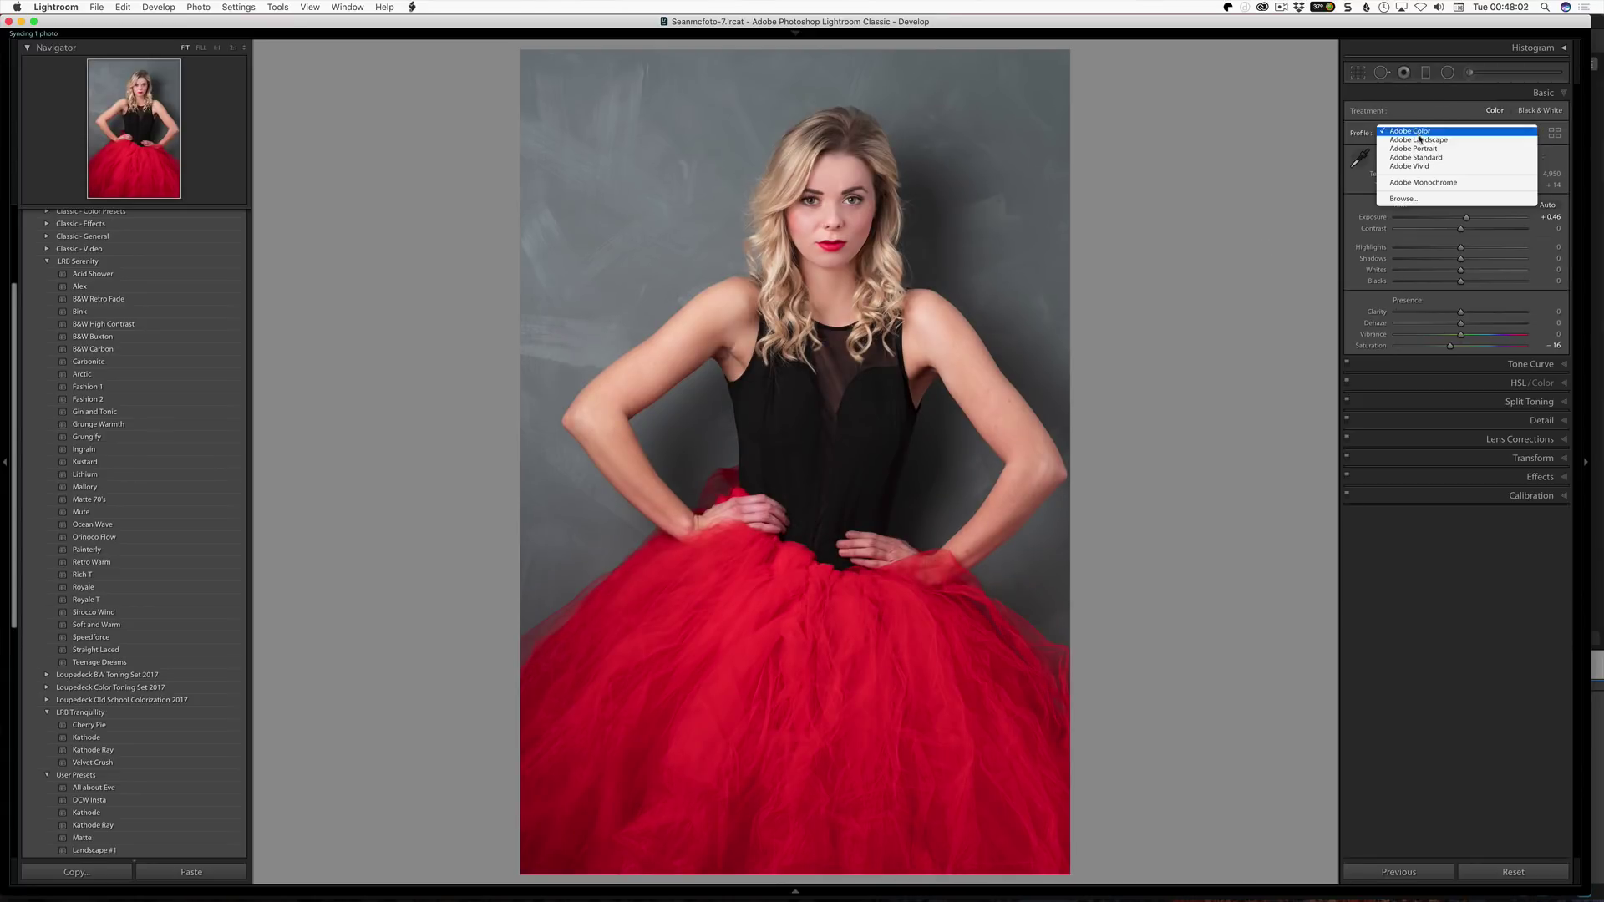
left_click(1416, 142)
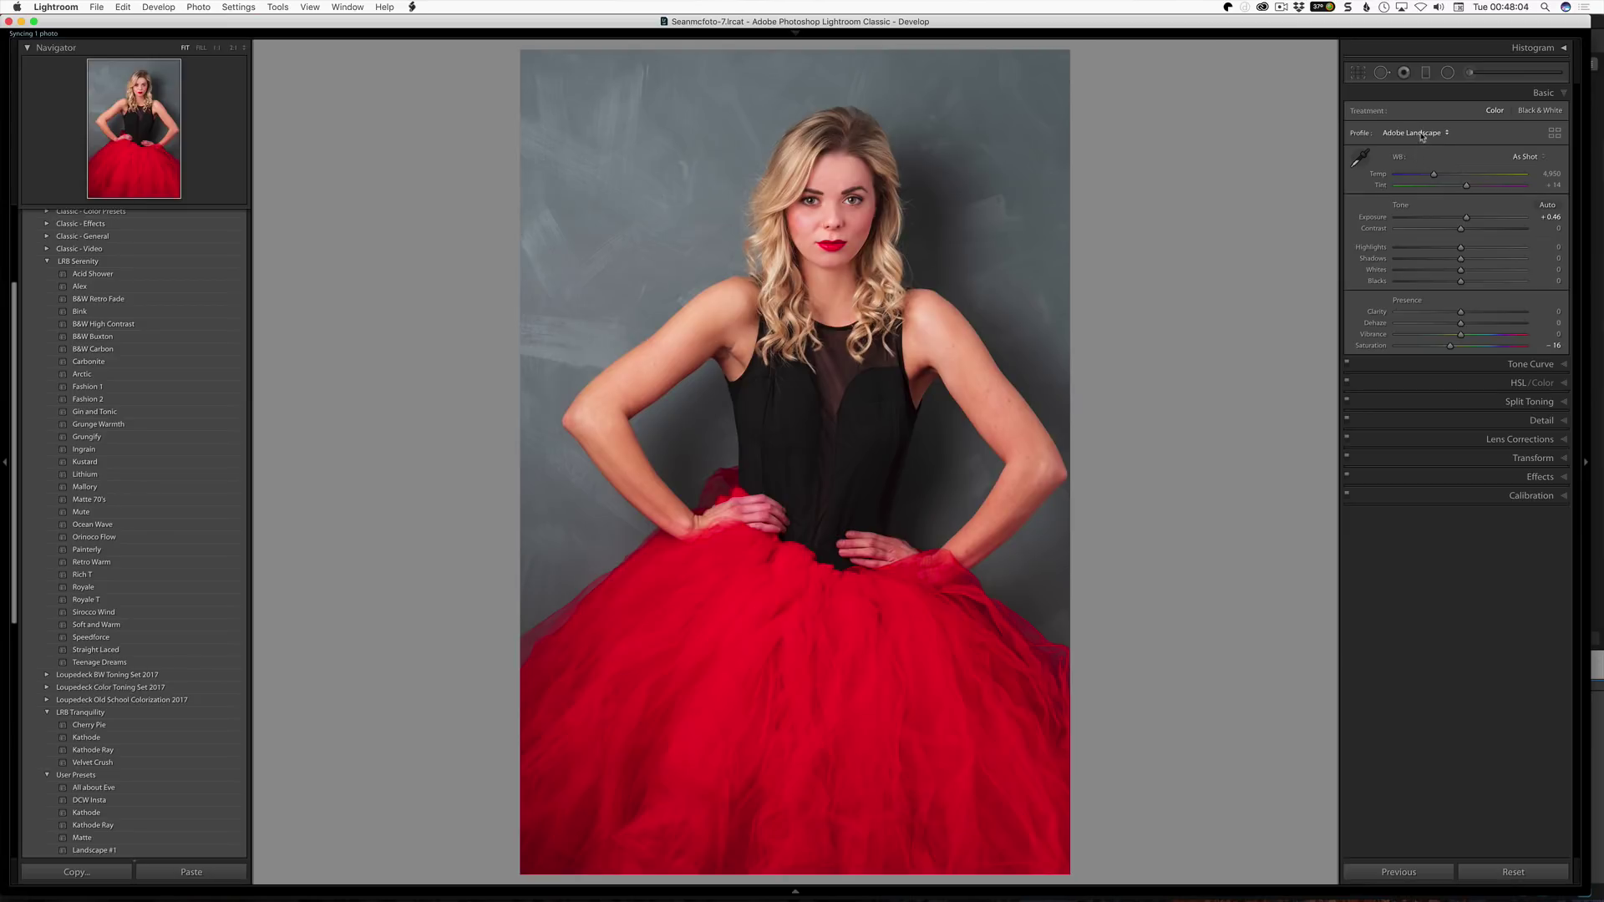
left_click(1422, 136)
left_click(1423, 148)
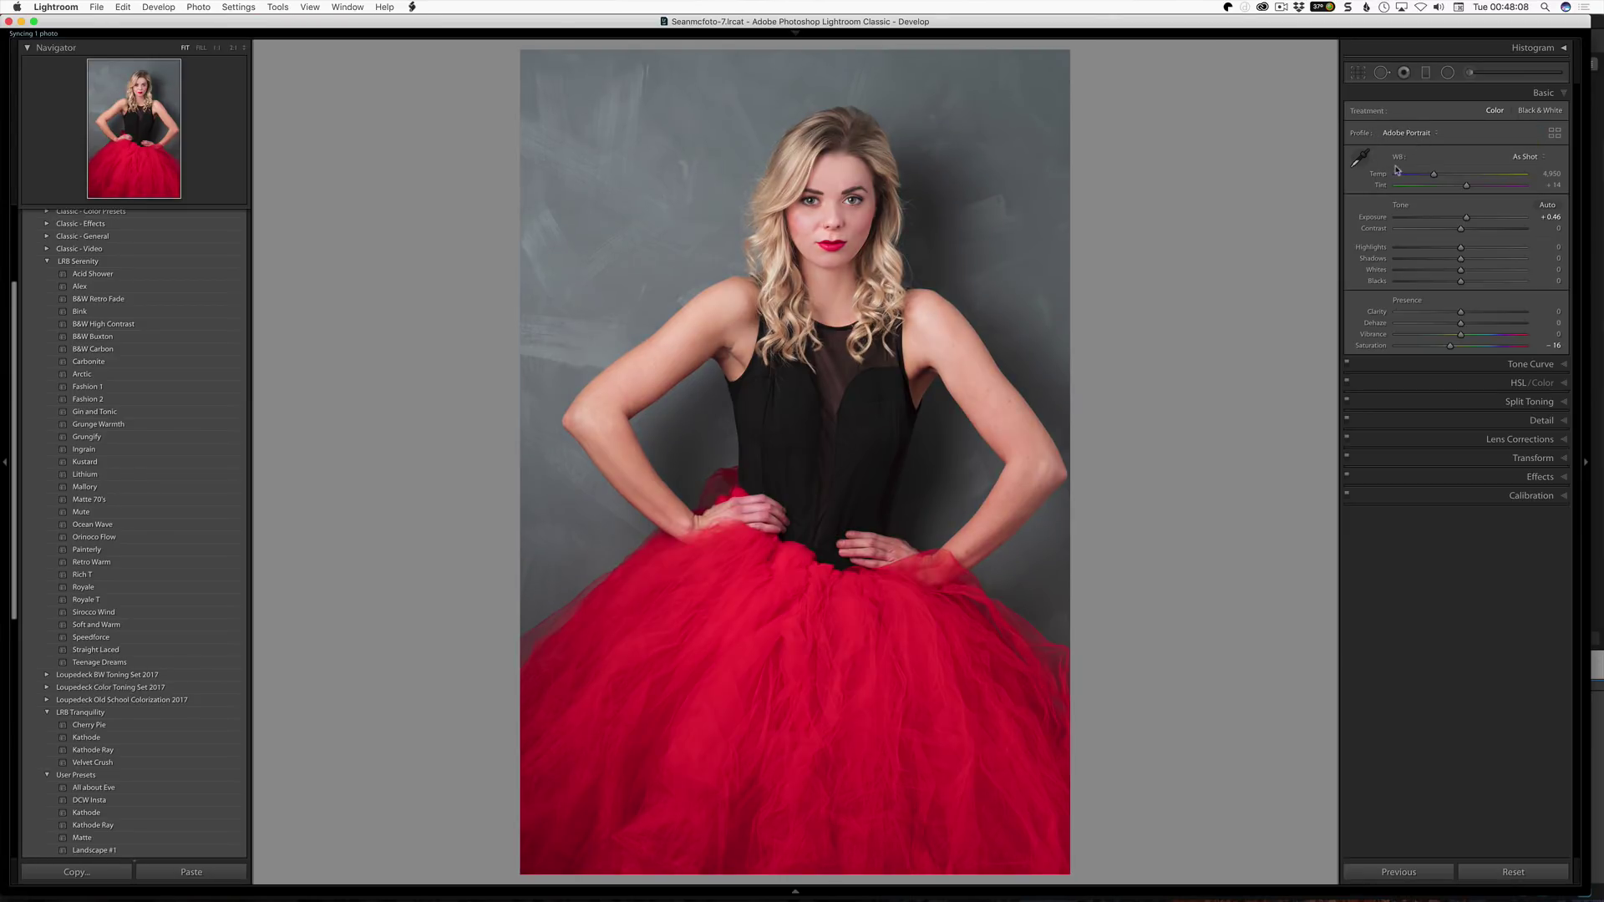
Step: Try the Adobe Standard profile on the portrait and switch to Adobe Vivid
left_click(1408, 138)
left_click(1414, 131)
left_click(1410, 135)
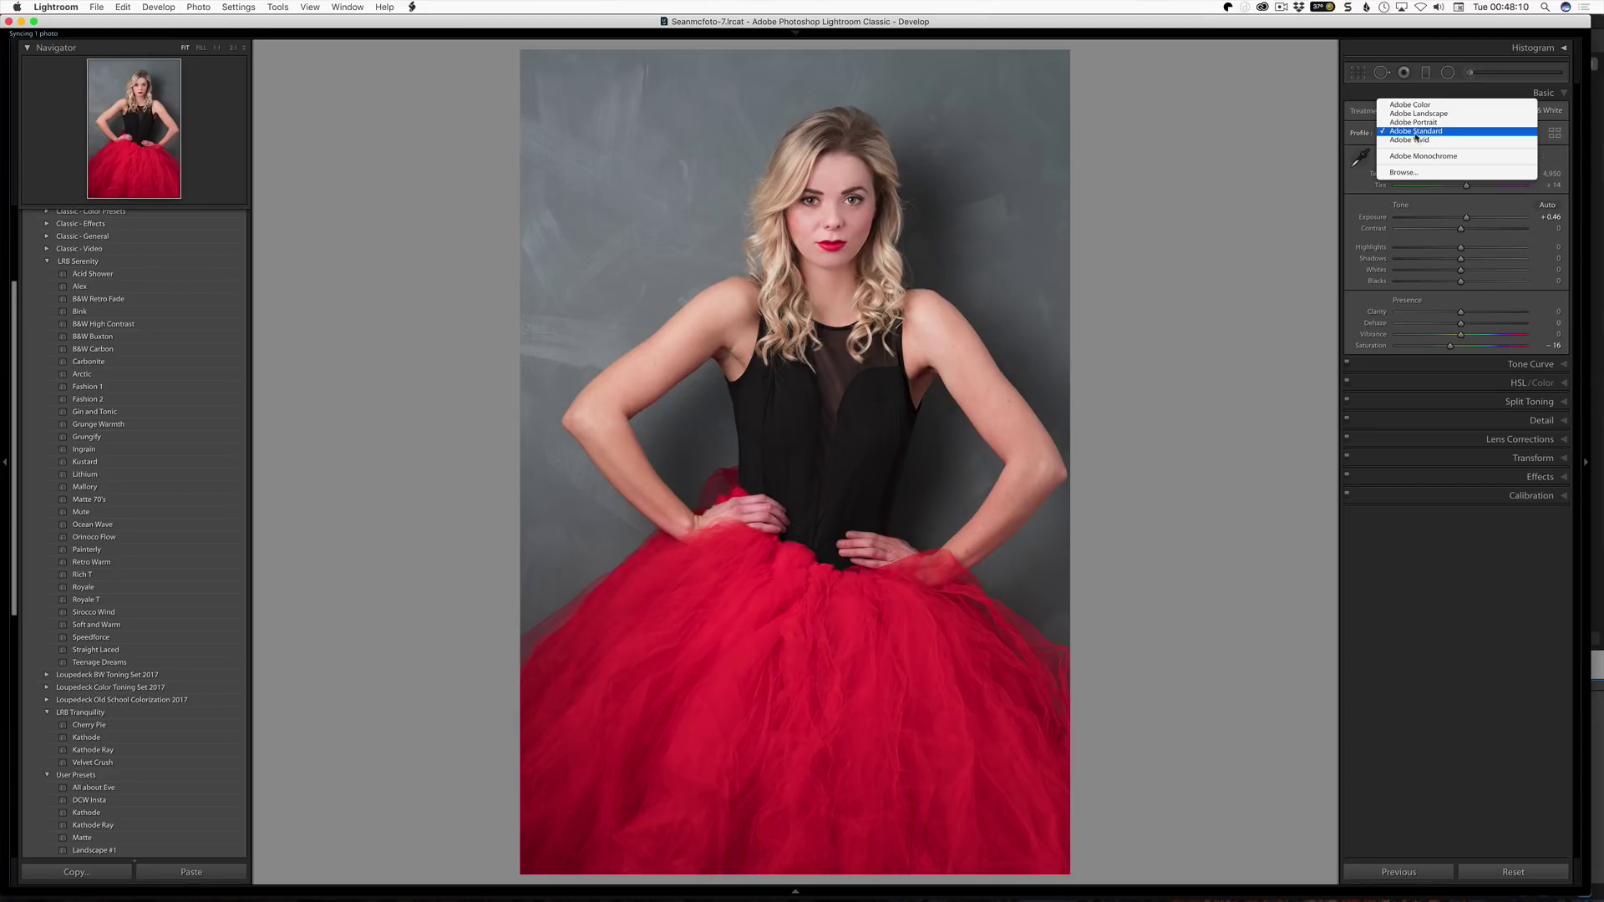
left_click(1409, 140)
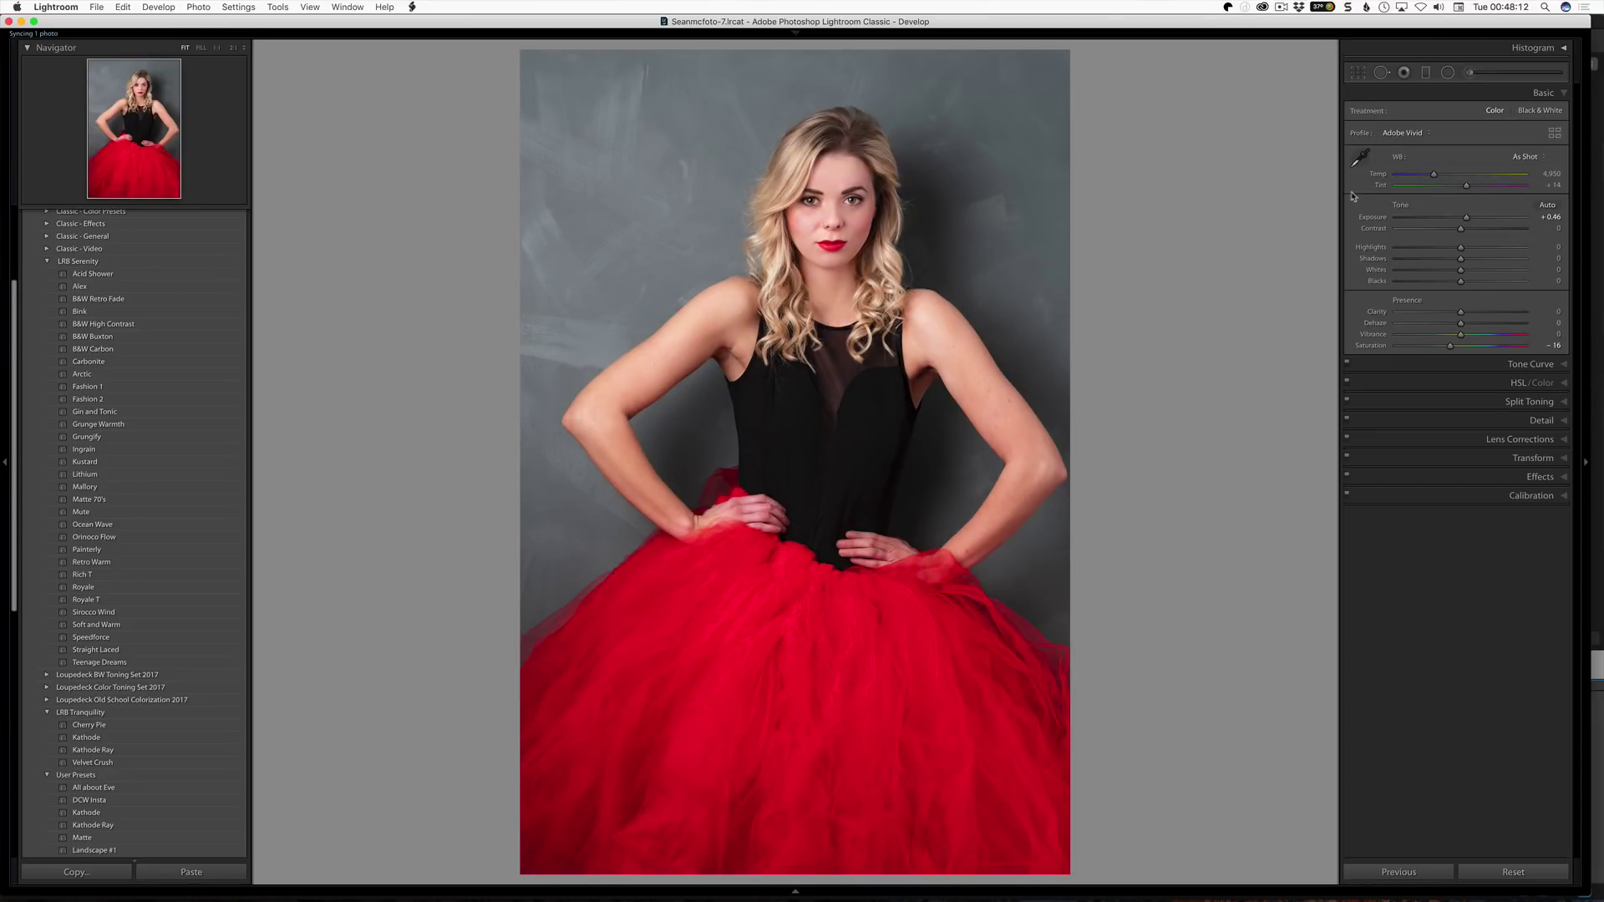
Step: Apply the Adobe Monochrome profile, switch the treatment back to Color, and return it to Black & White
left_click(1417, 131)
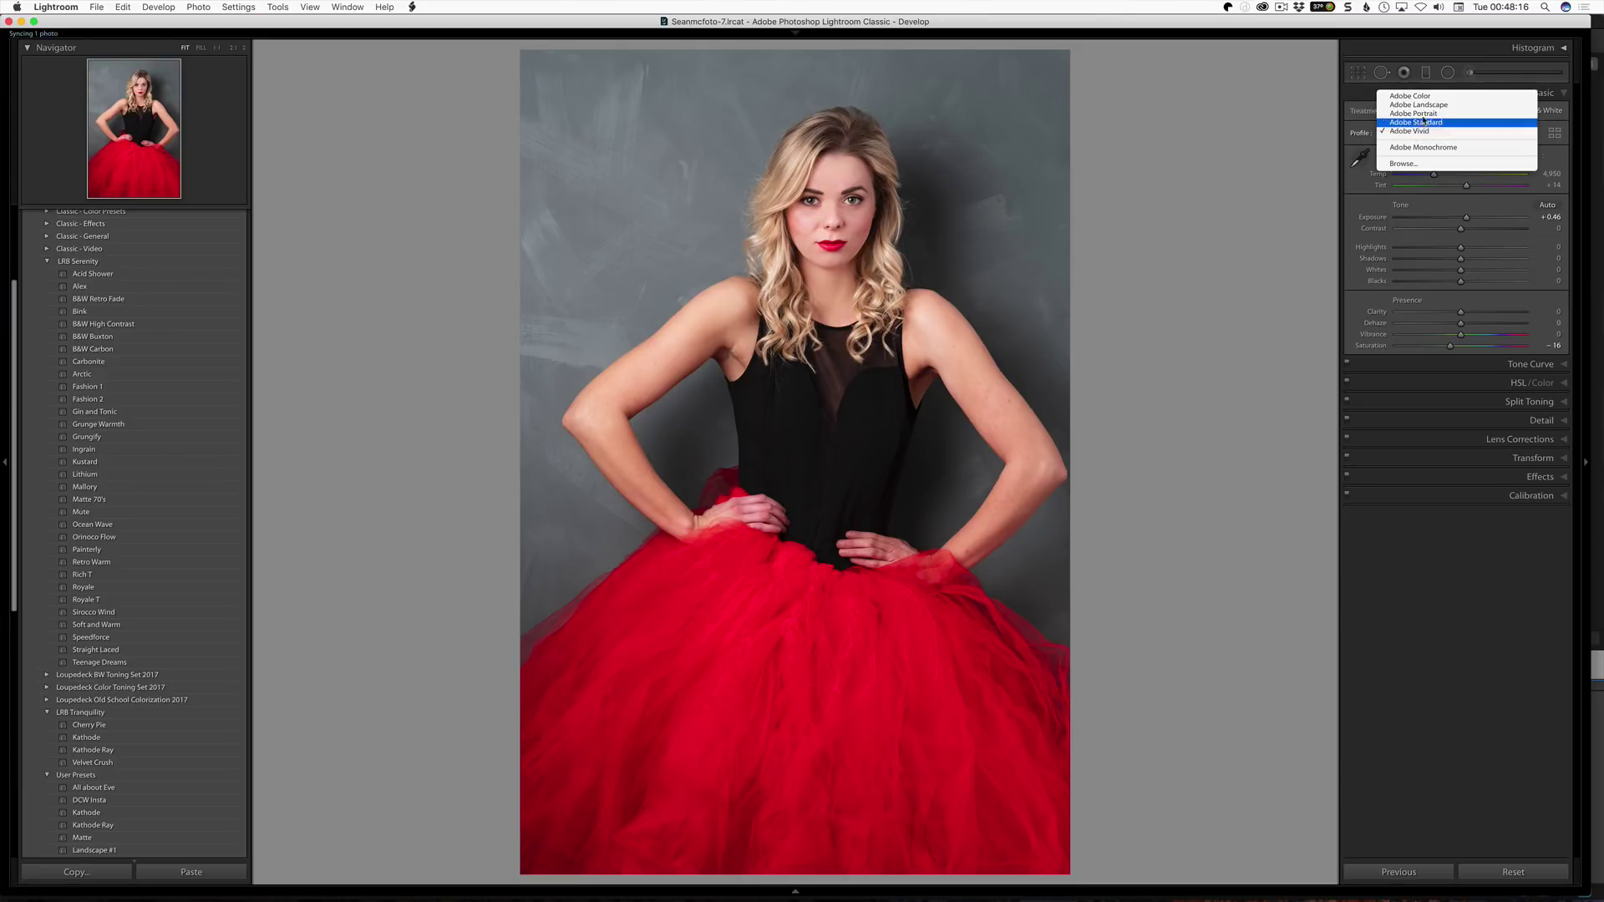
left_click(1437, 149)
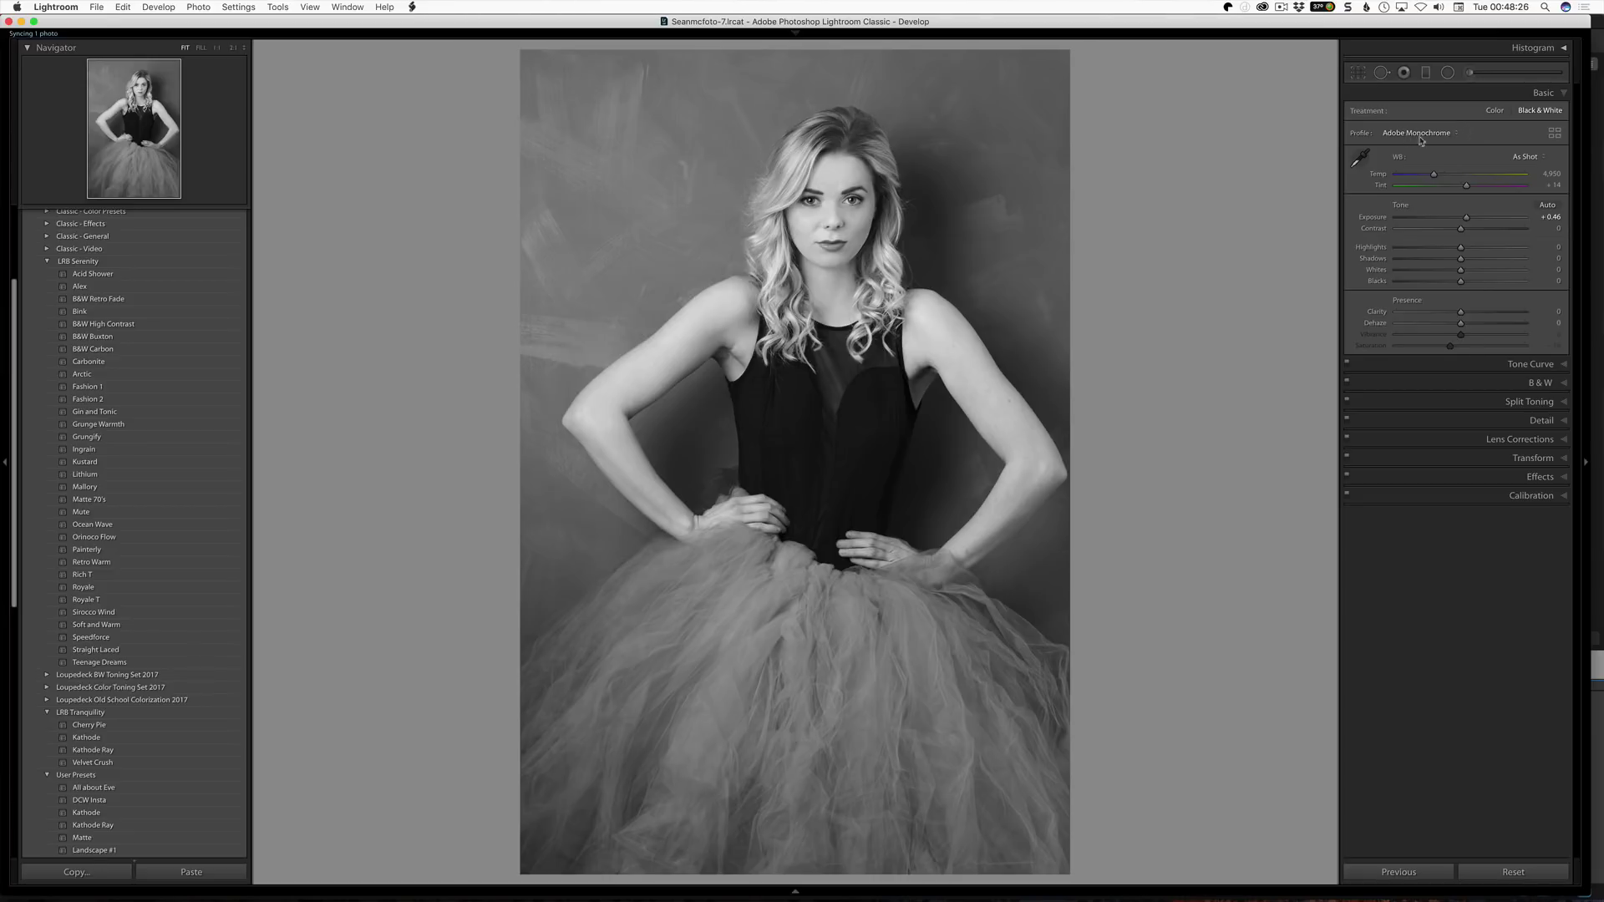
left_click(1492, 112)
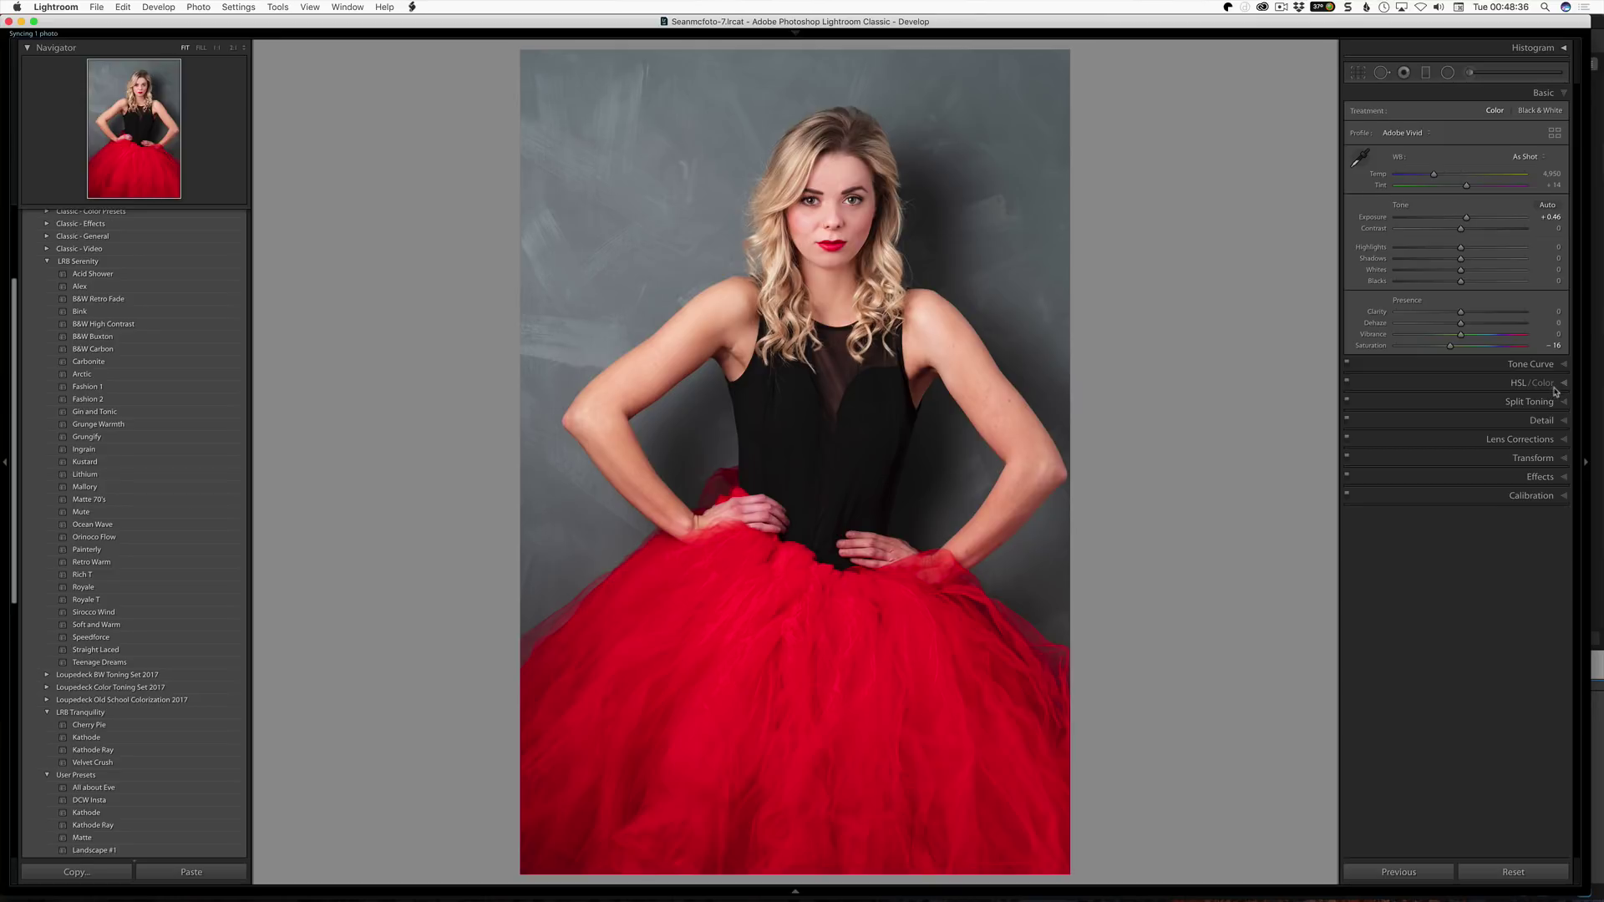
left_click(1533, 111)
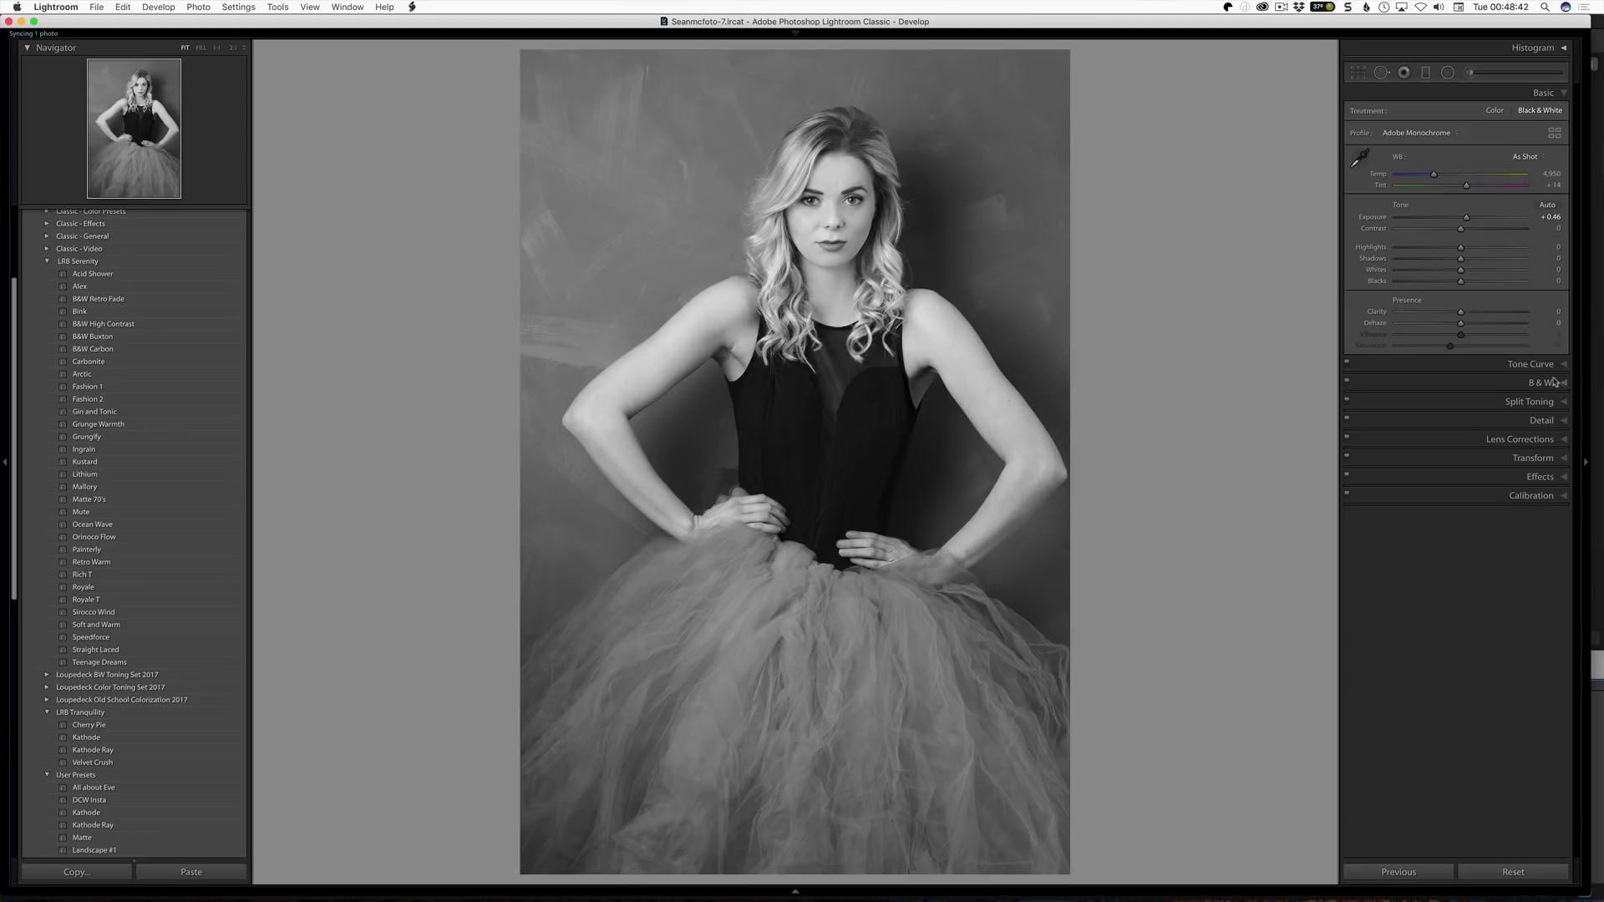
Step: Open the Profile Browser and collapse the Vintage profile group
left_click(1420, 134)
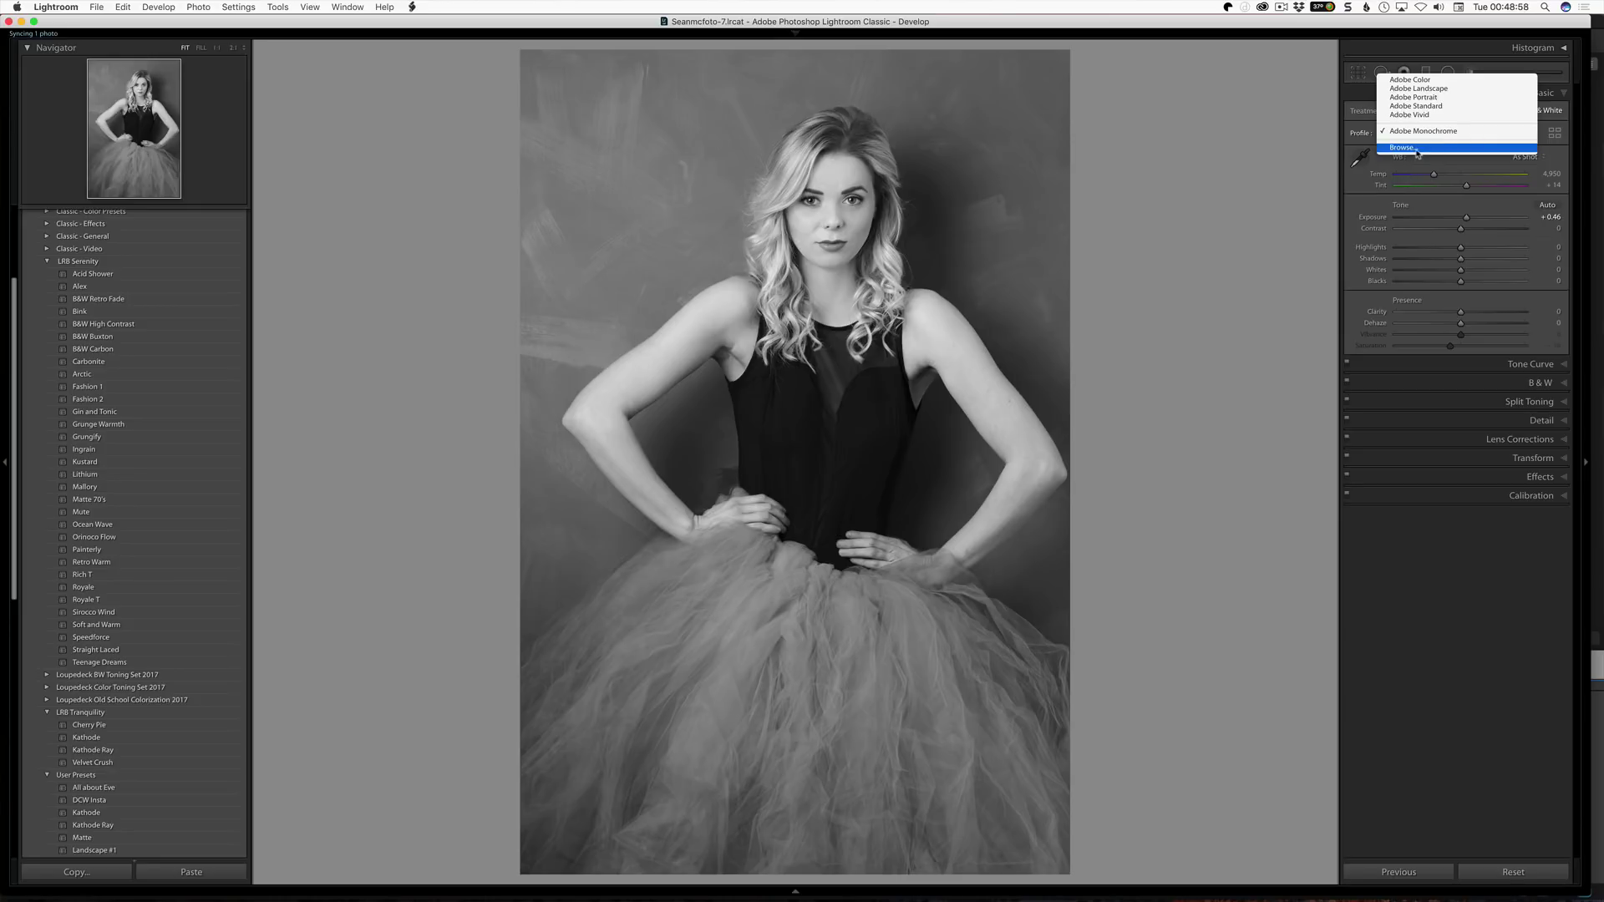
left_click(1579, 138)
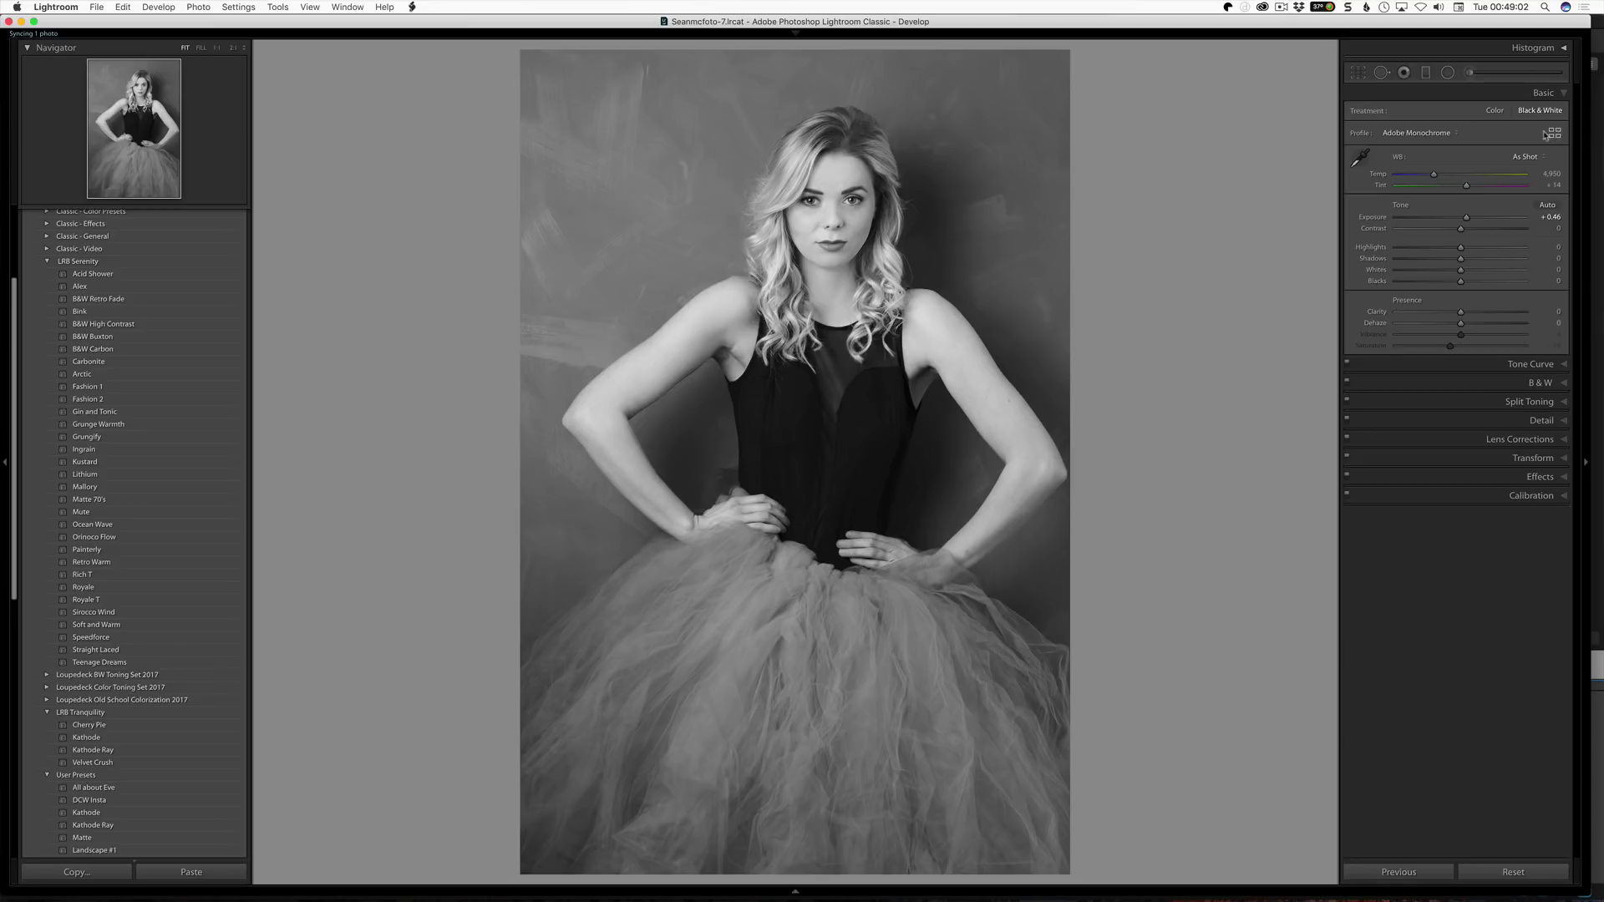
left_click(1554, 135)
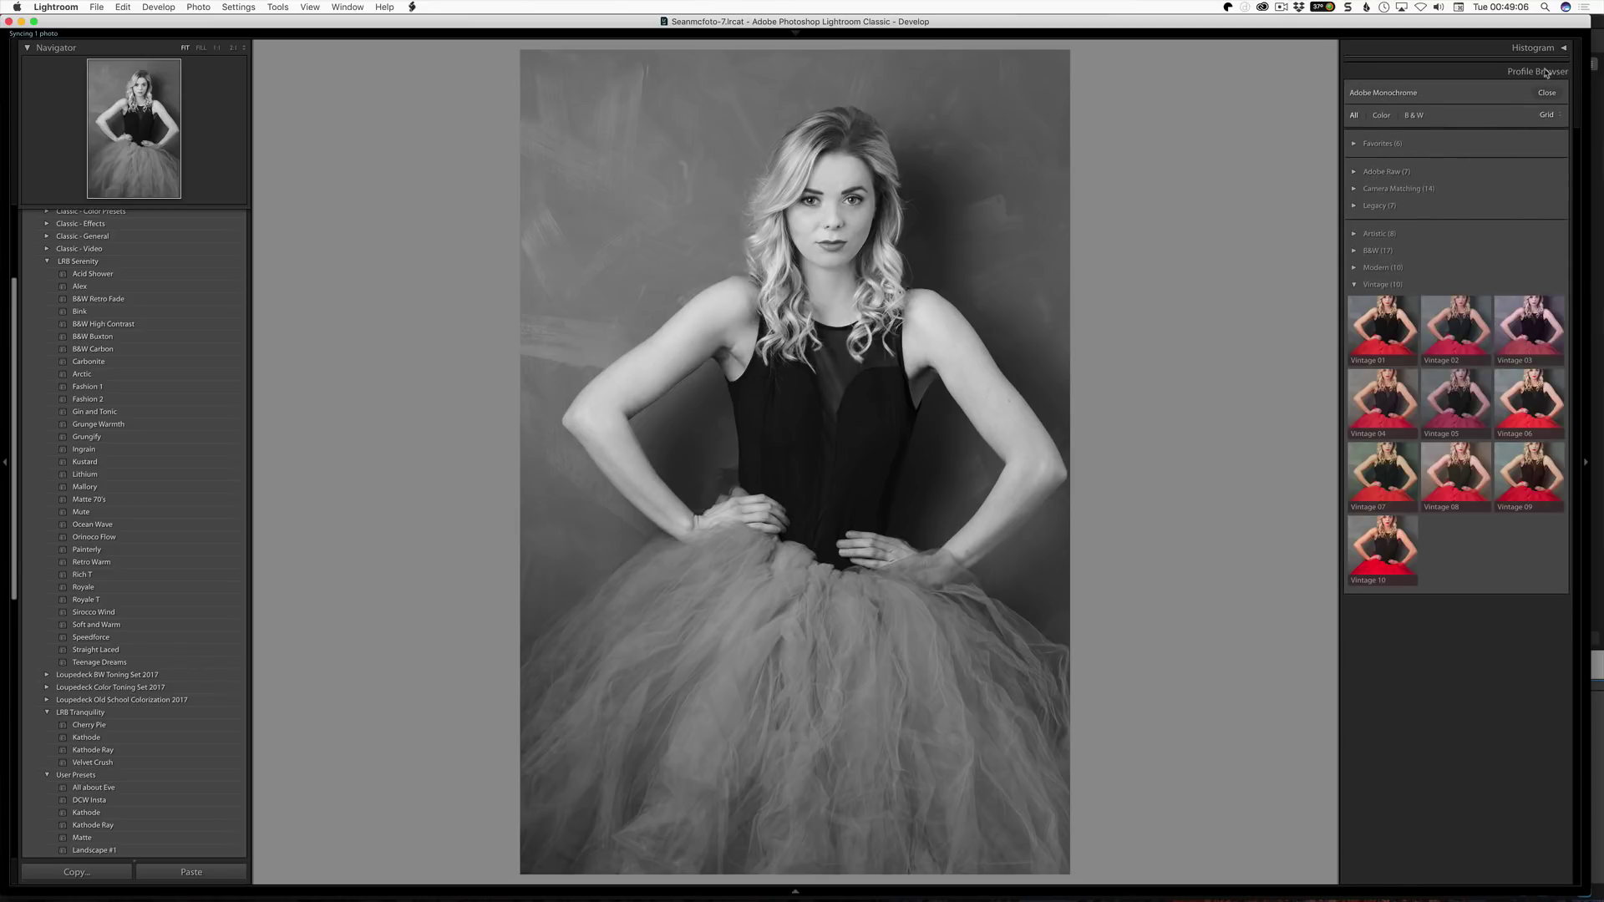
left_click(1357, 285)
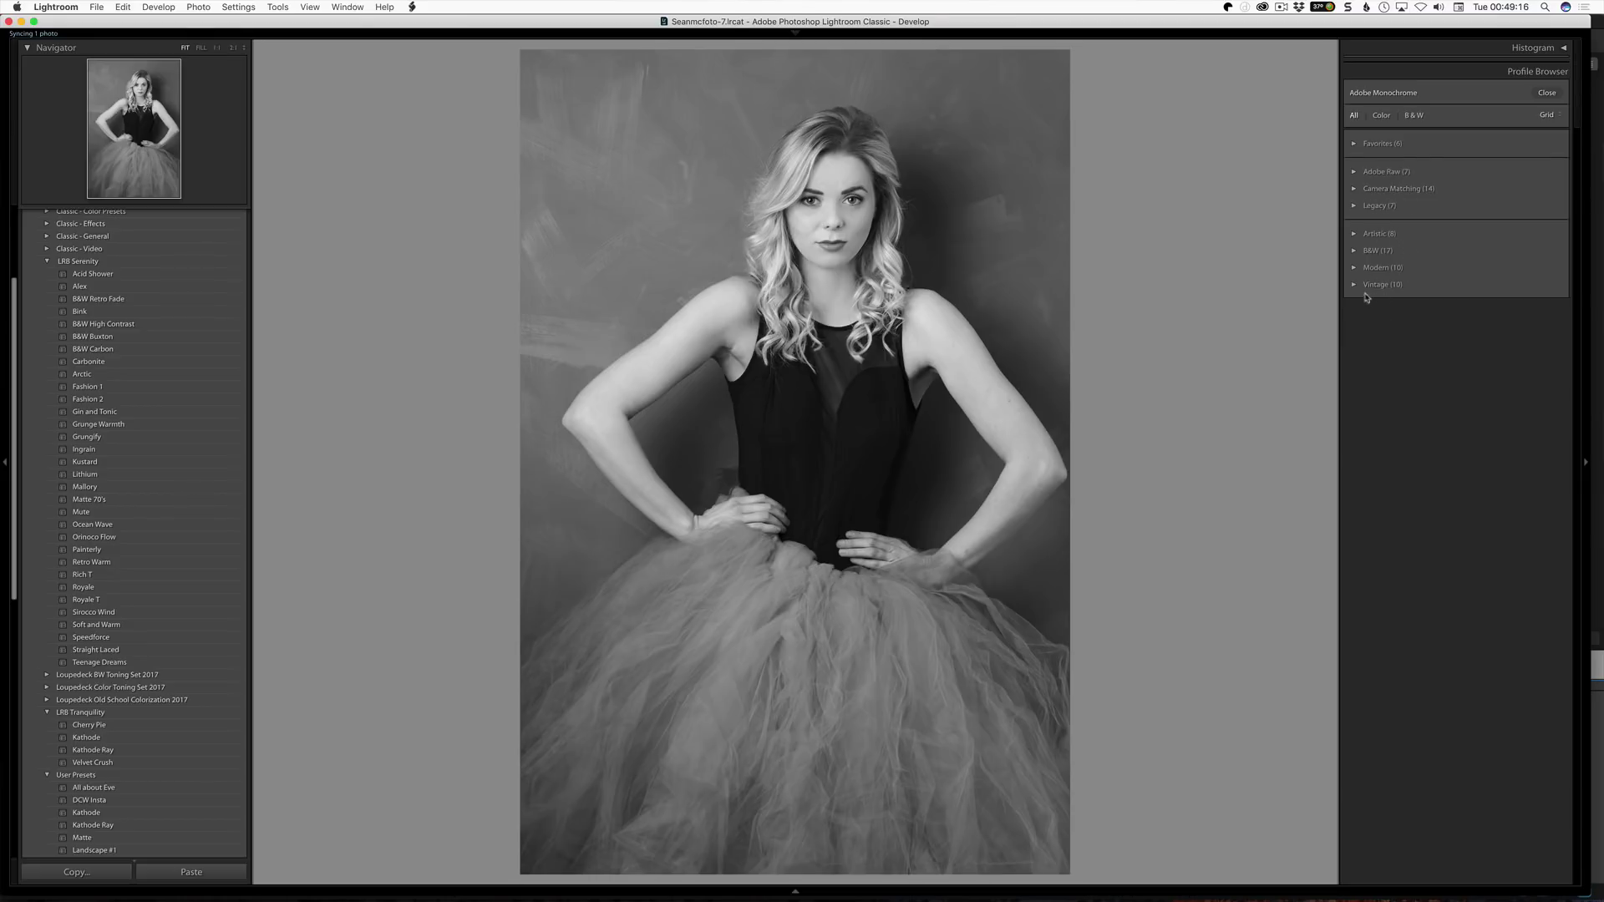
Step: Apply the Adobe Color profile from the Favorites group and collapse that group
left_click(1355, 143)
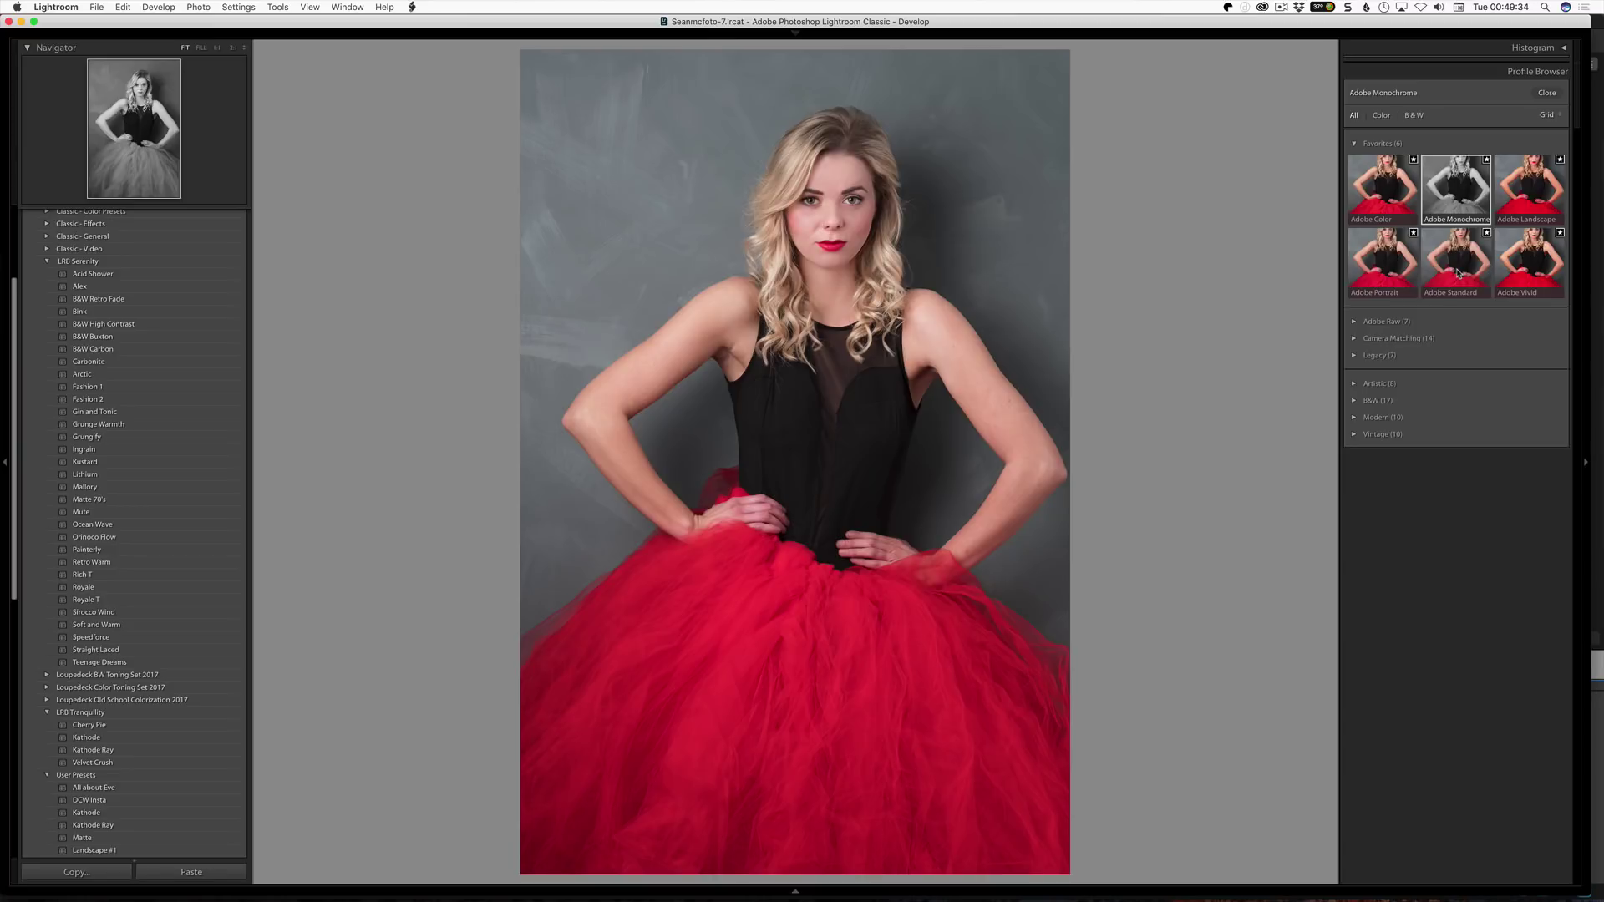
left_click(1387, 205)
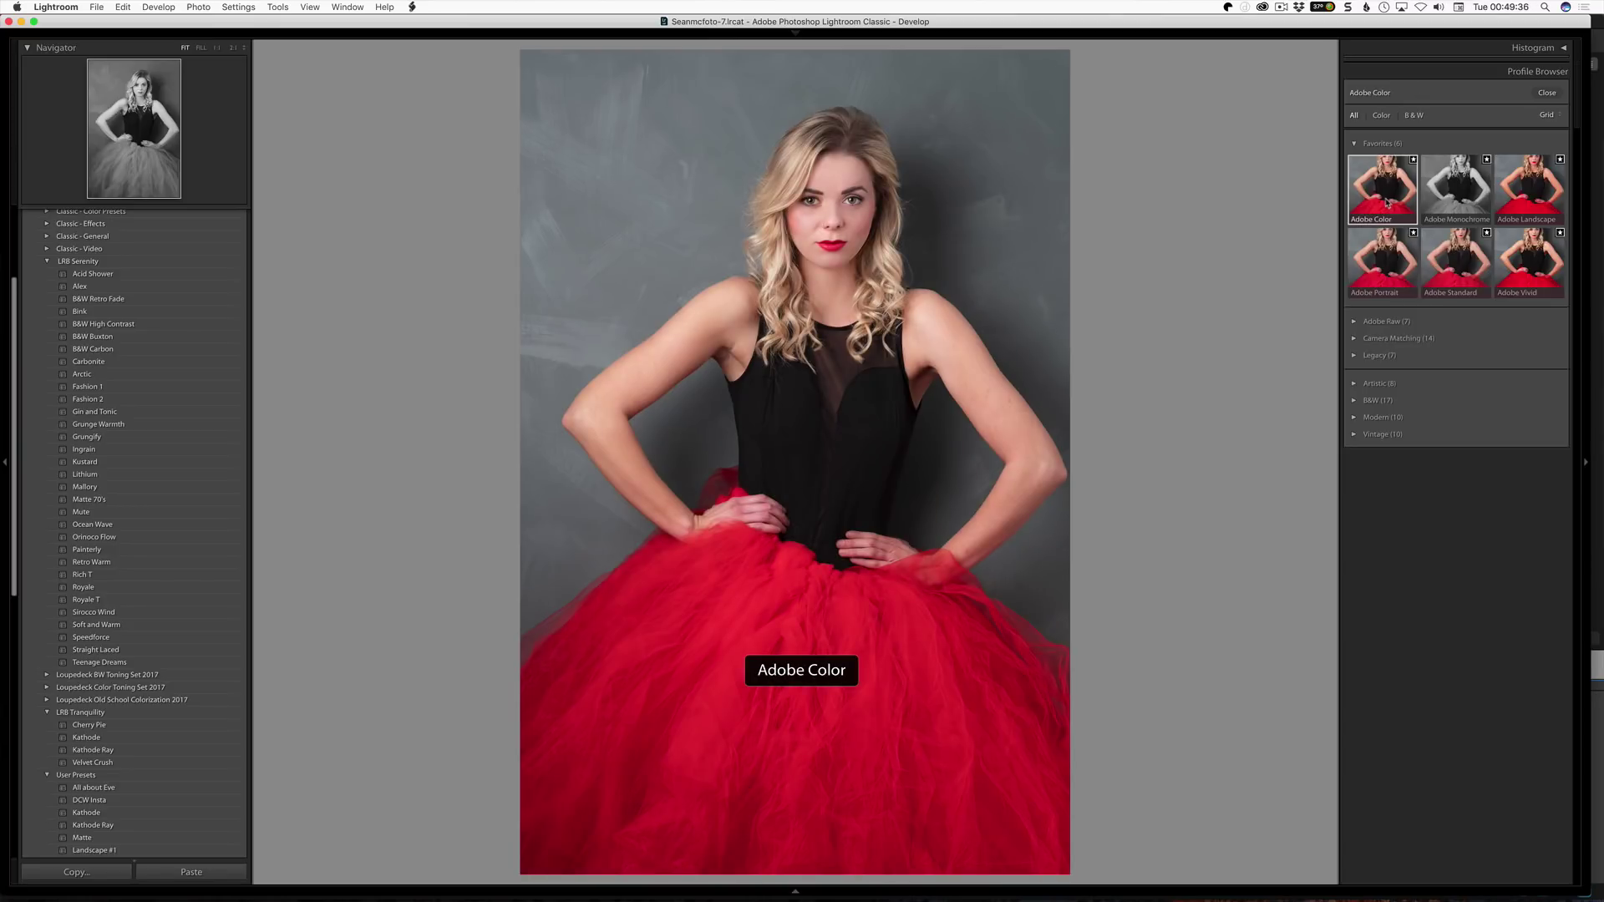
left_click(1355, 144)
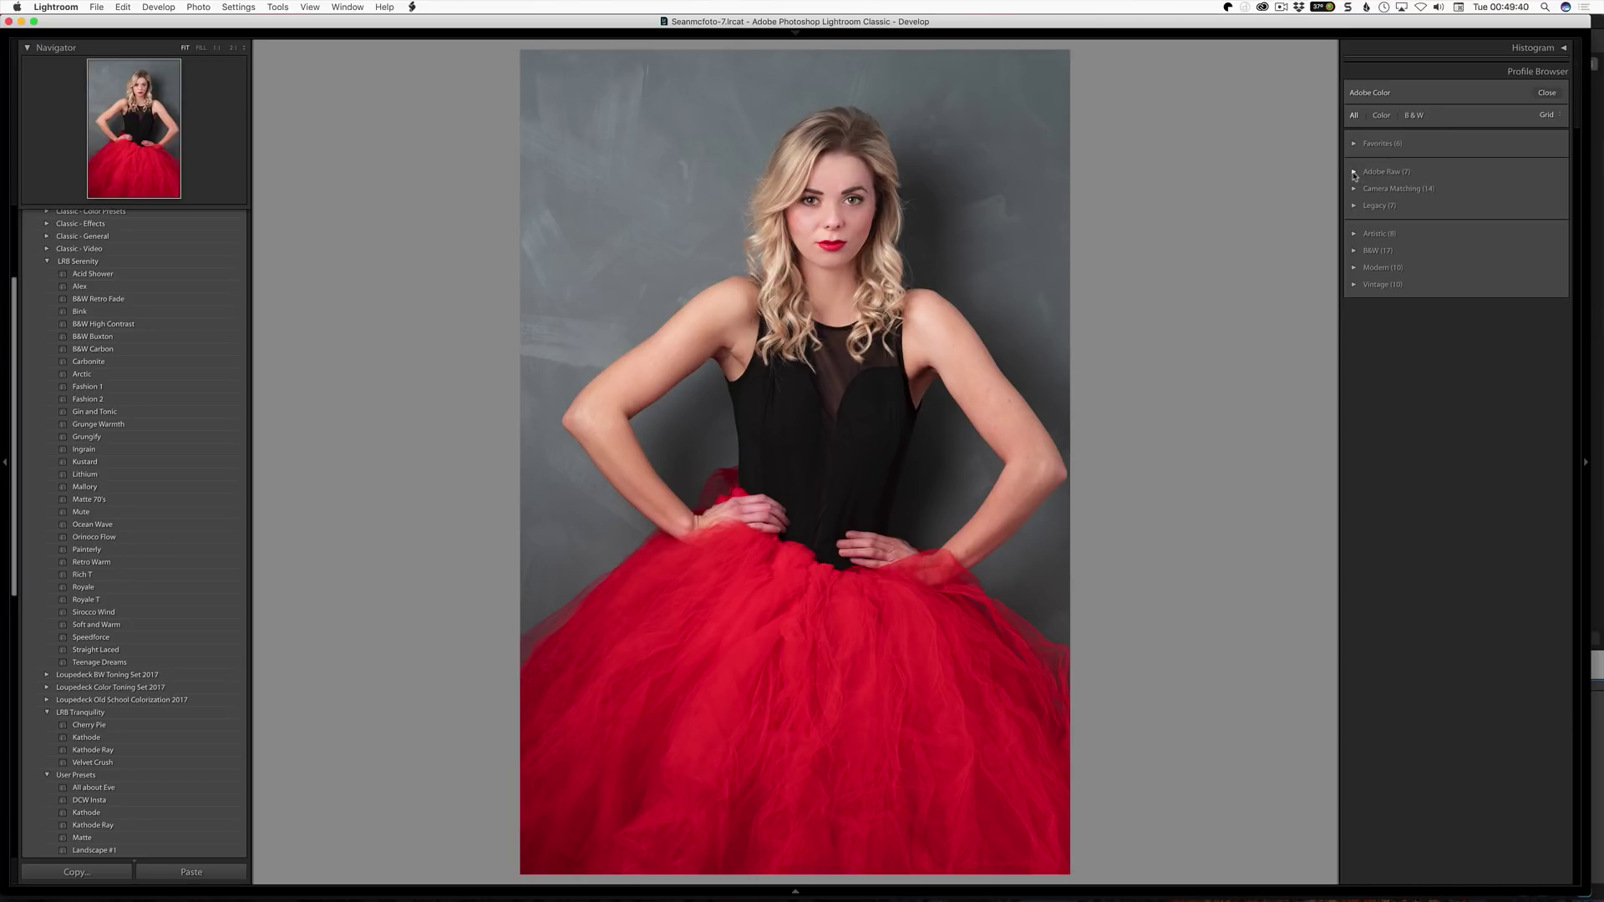
Step: Expand the Adobe Raw and Favorites groups and add Adobe Neutral to the favorite profiles
left_click(1356, 173)
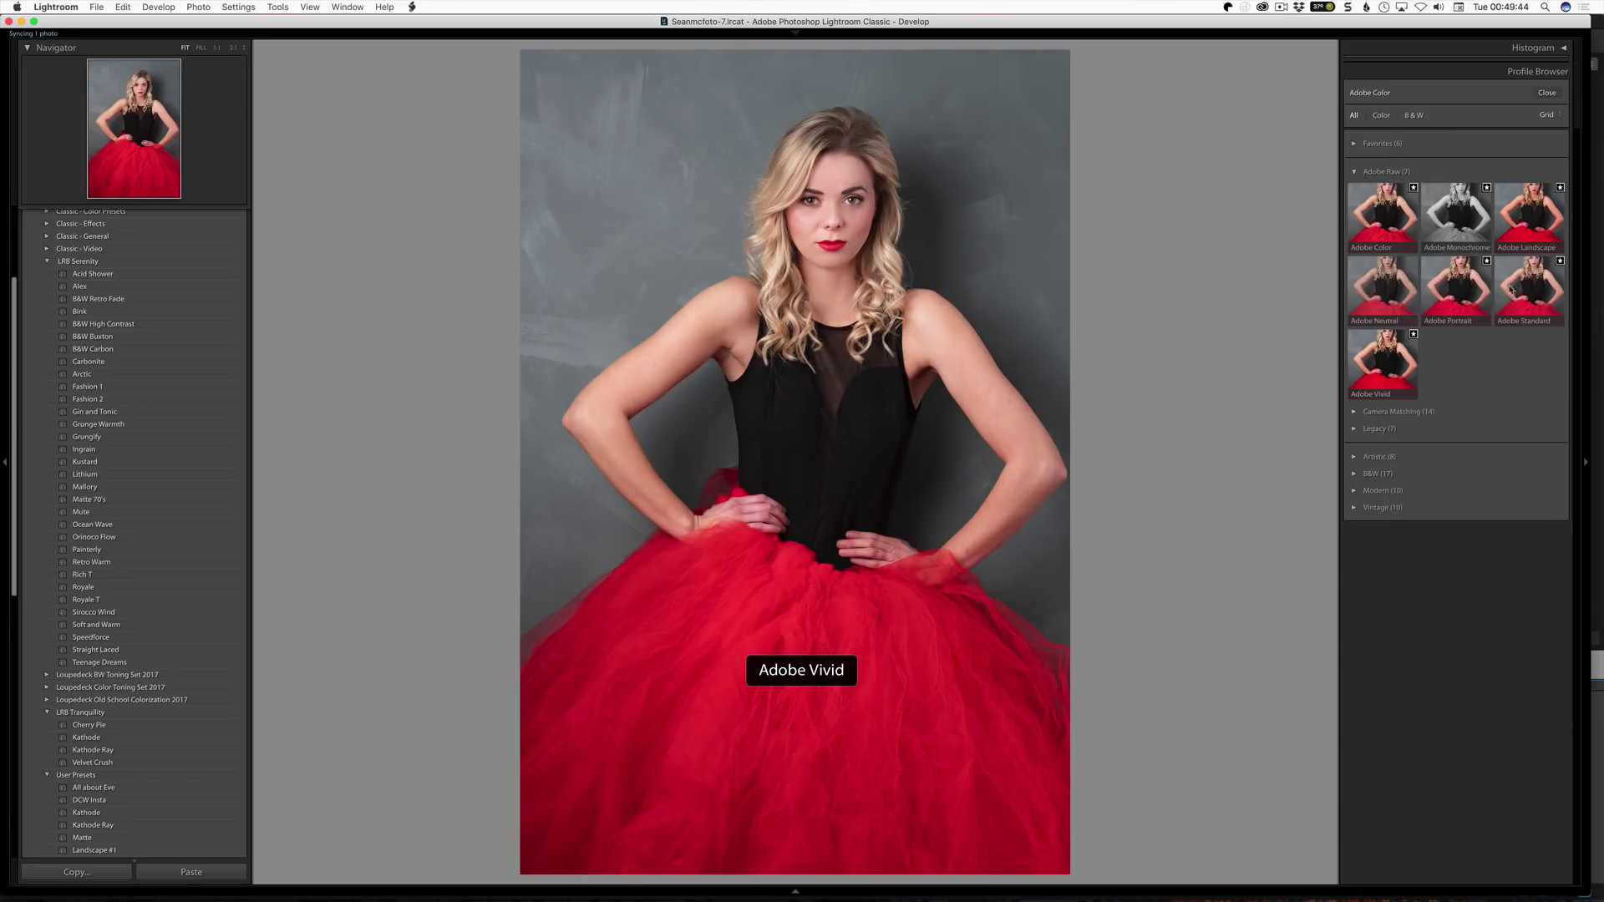
left_click(1356, 146)
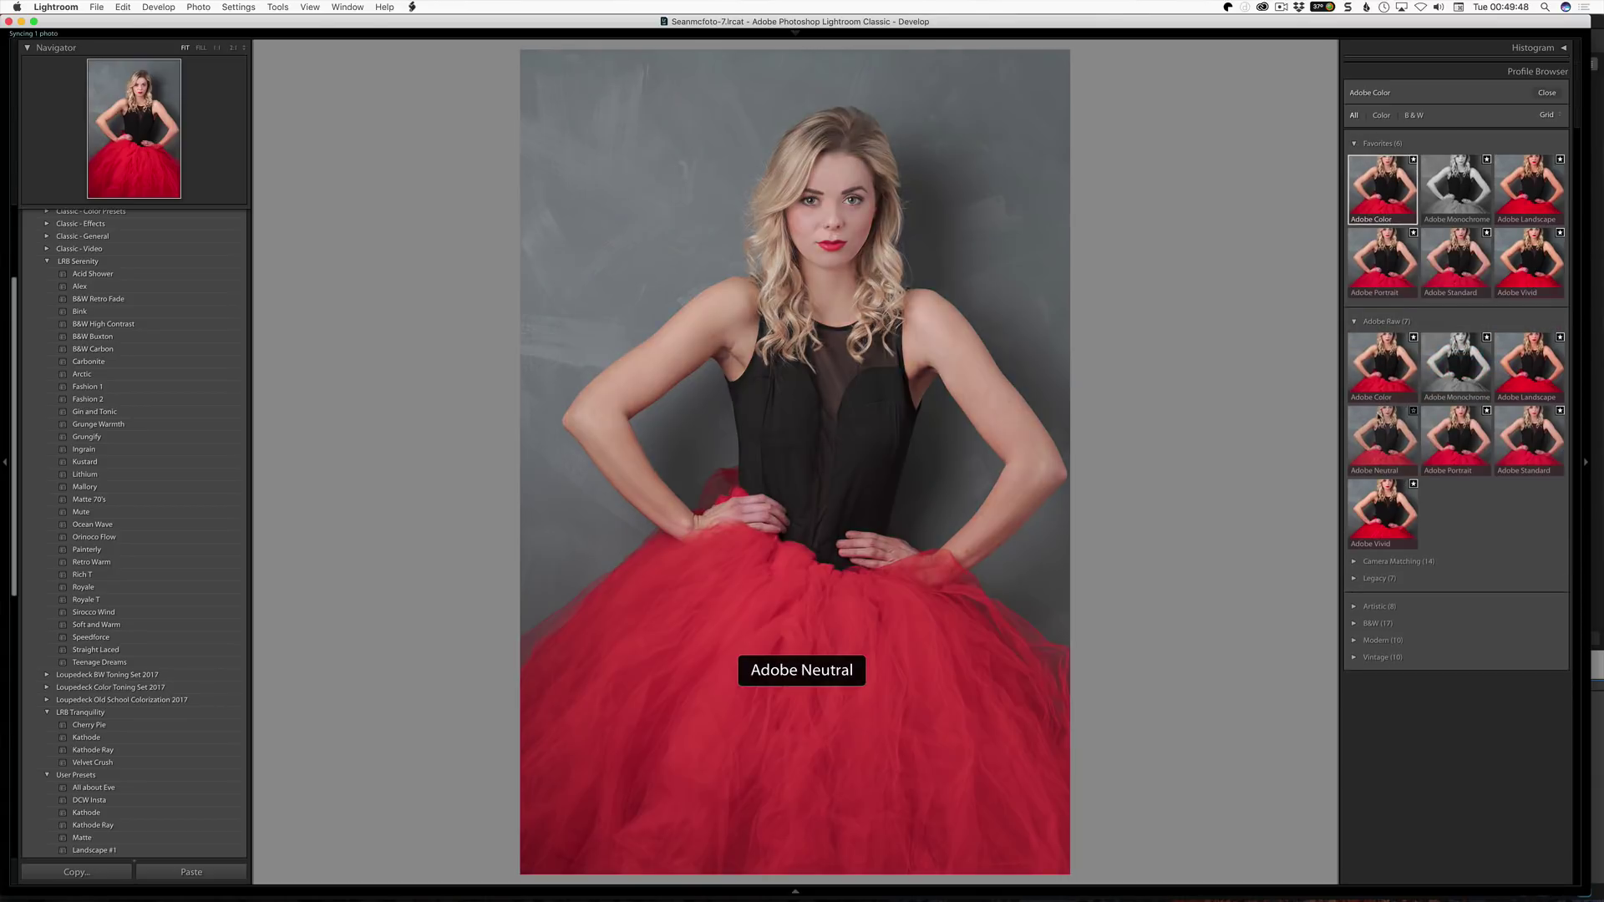
left_click(1414, 412)
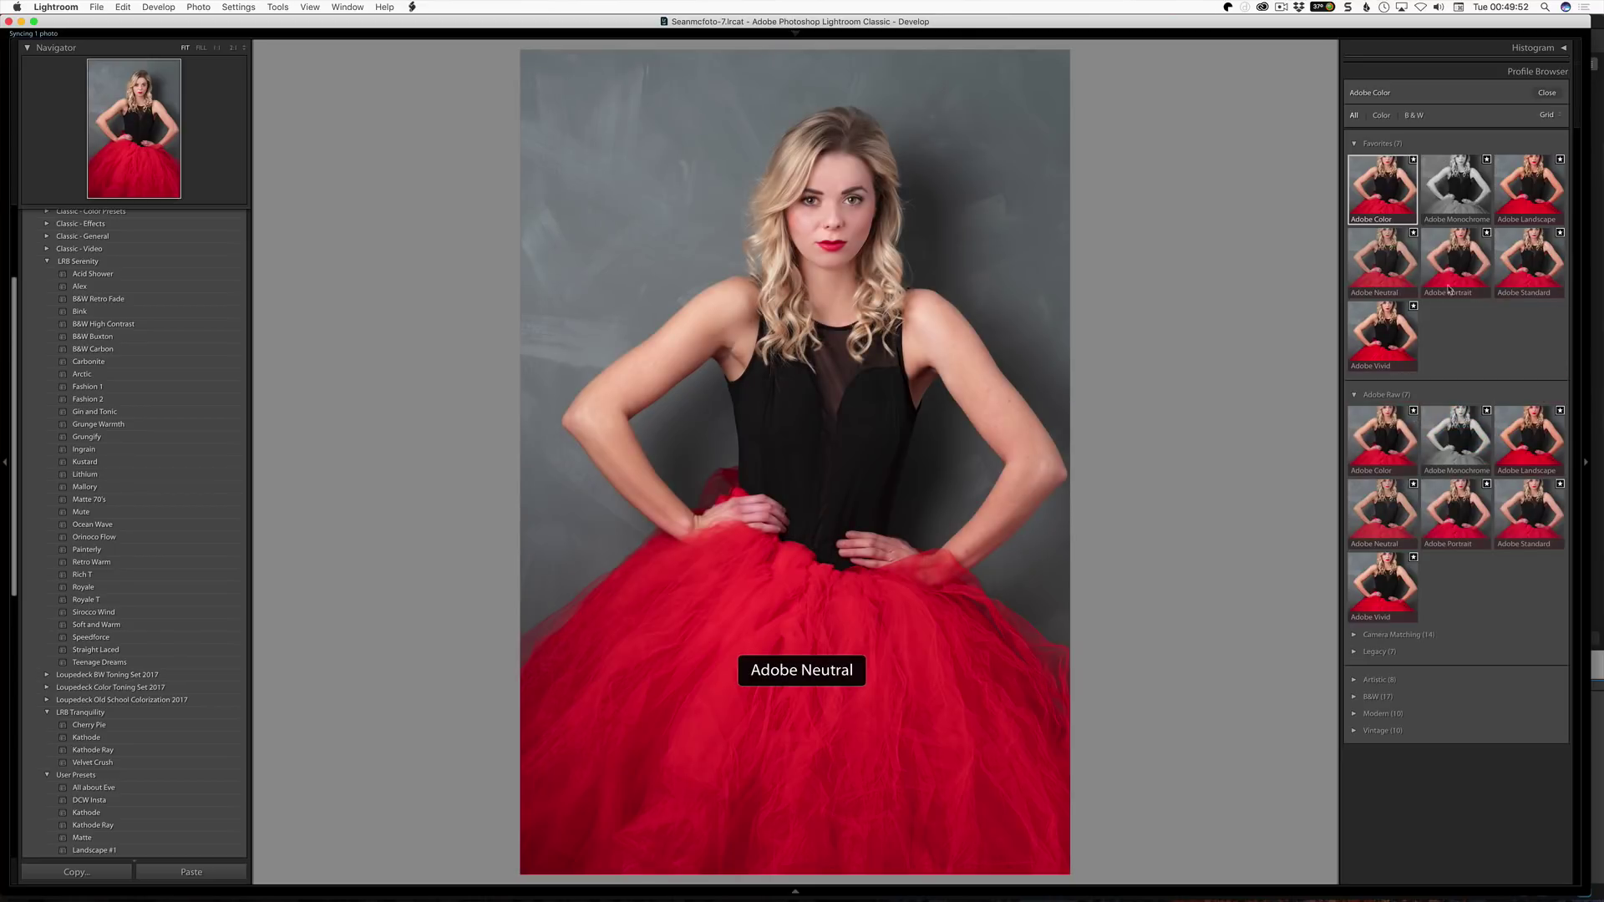
Step: Apply the Adobe Neutral profile and remove Adobe Color and Adobe Monochrome from the favorites
left_click(1414, 411)
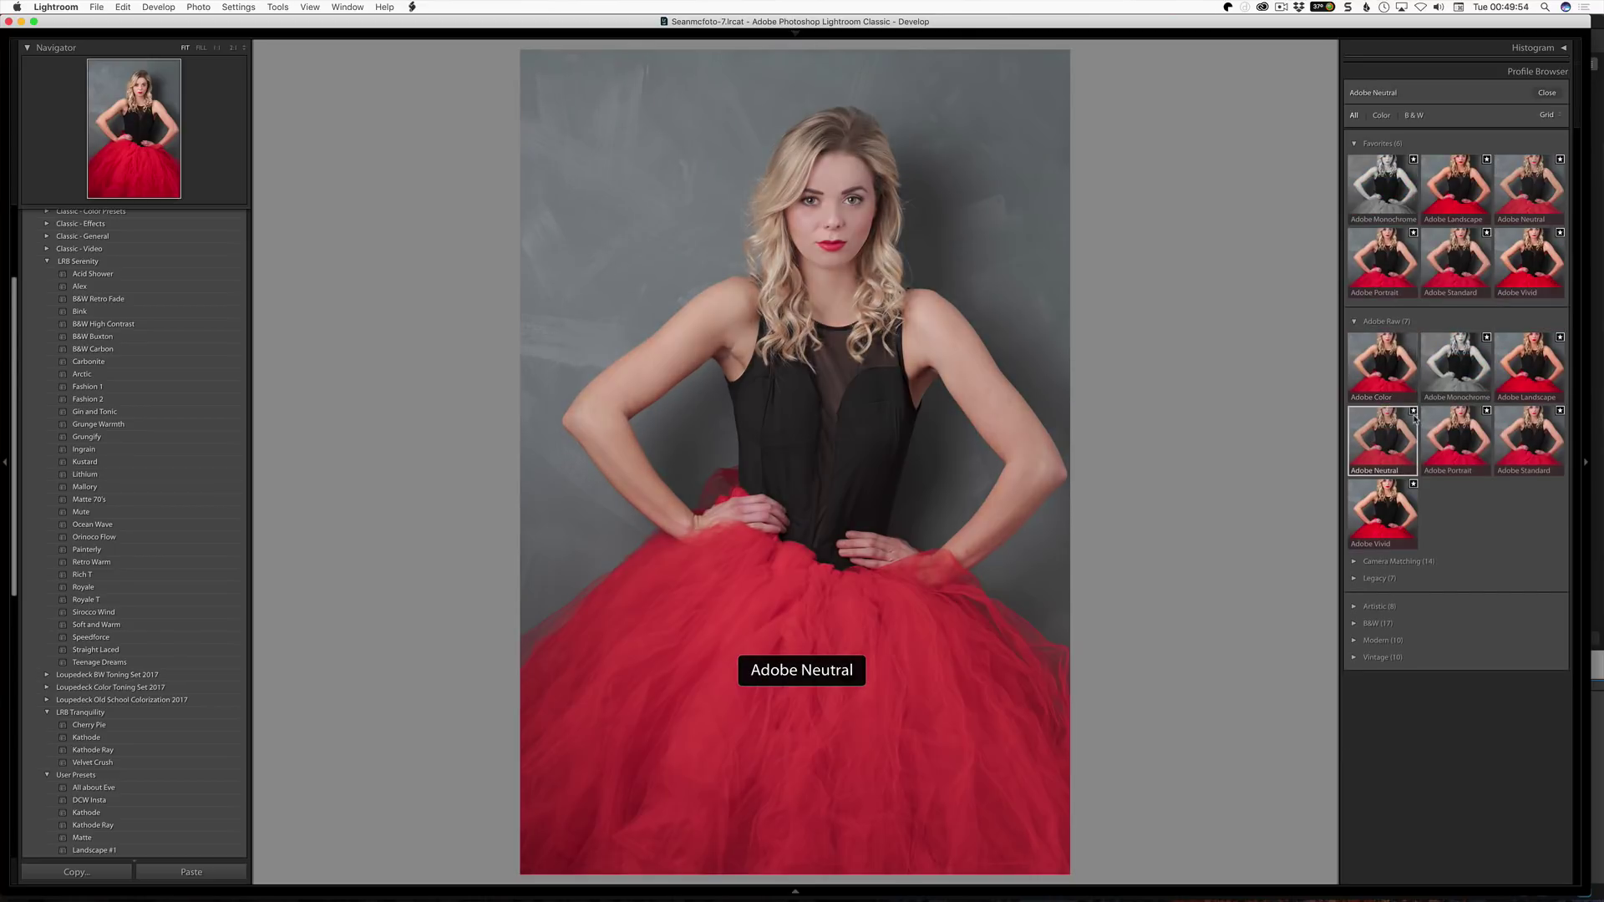
left_click(1487, 339)
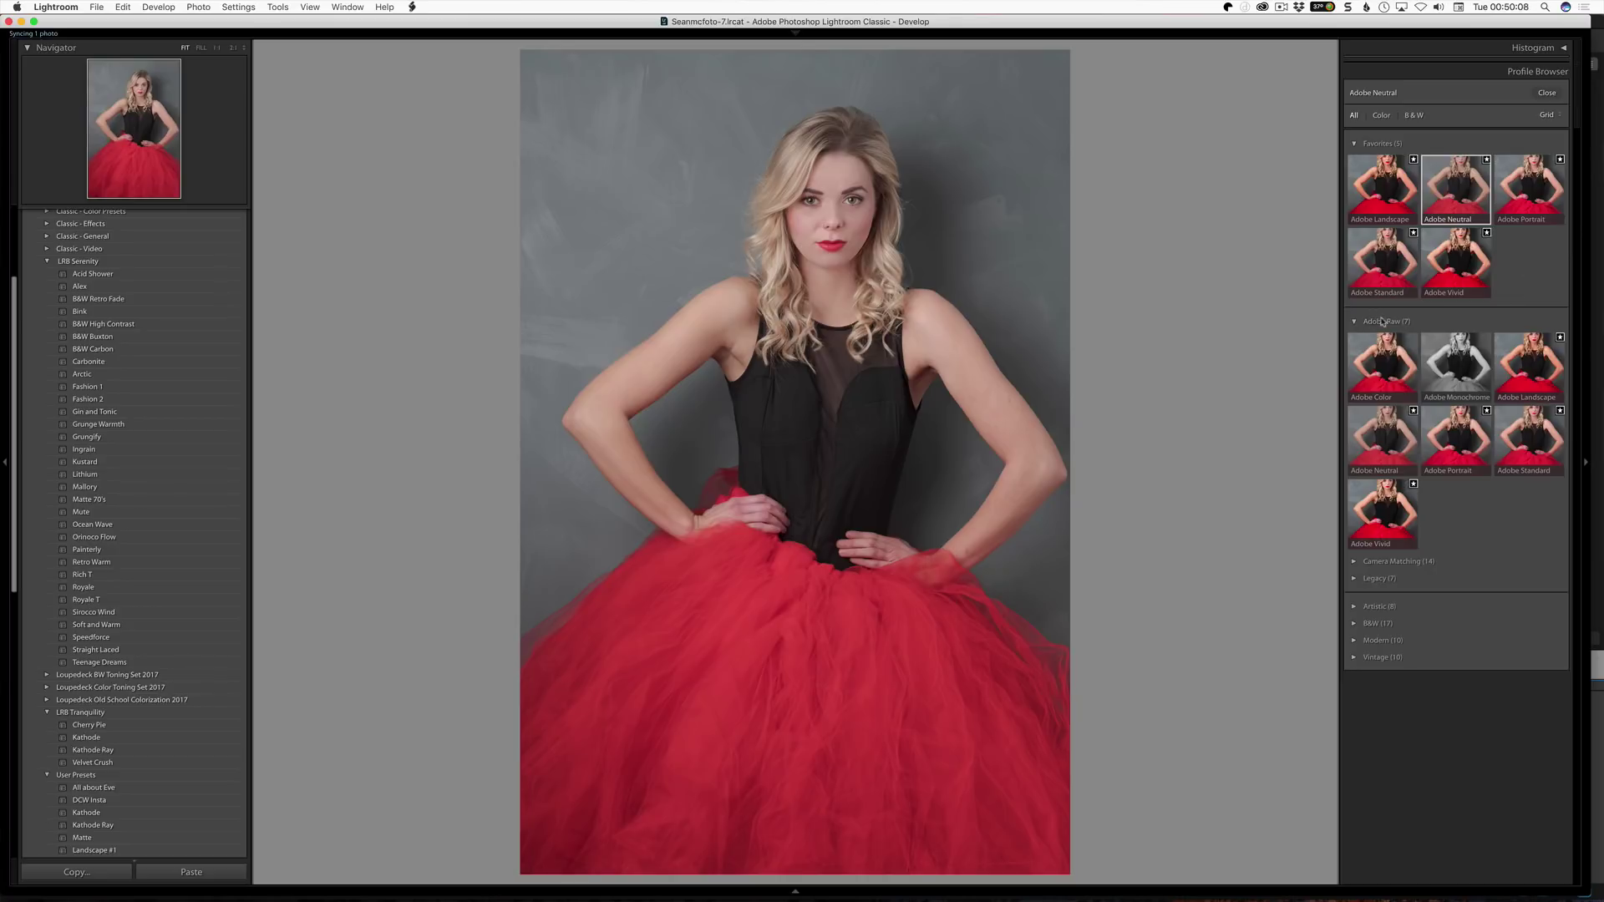
left_click(1451, 188)
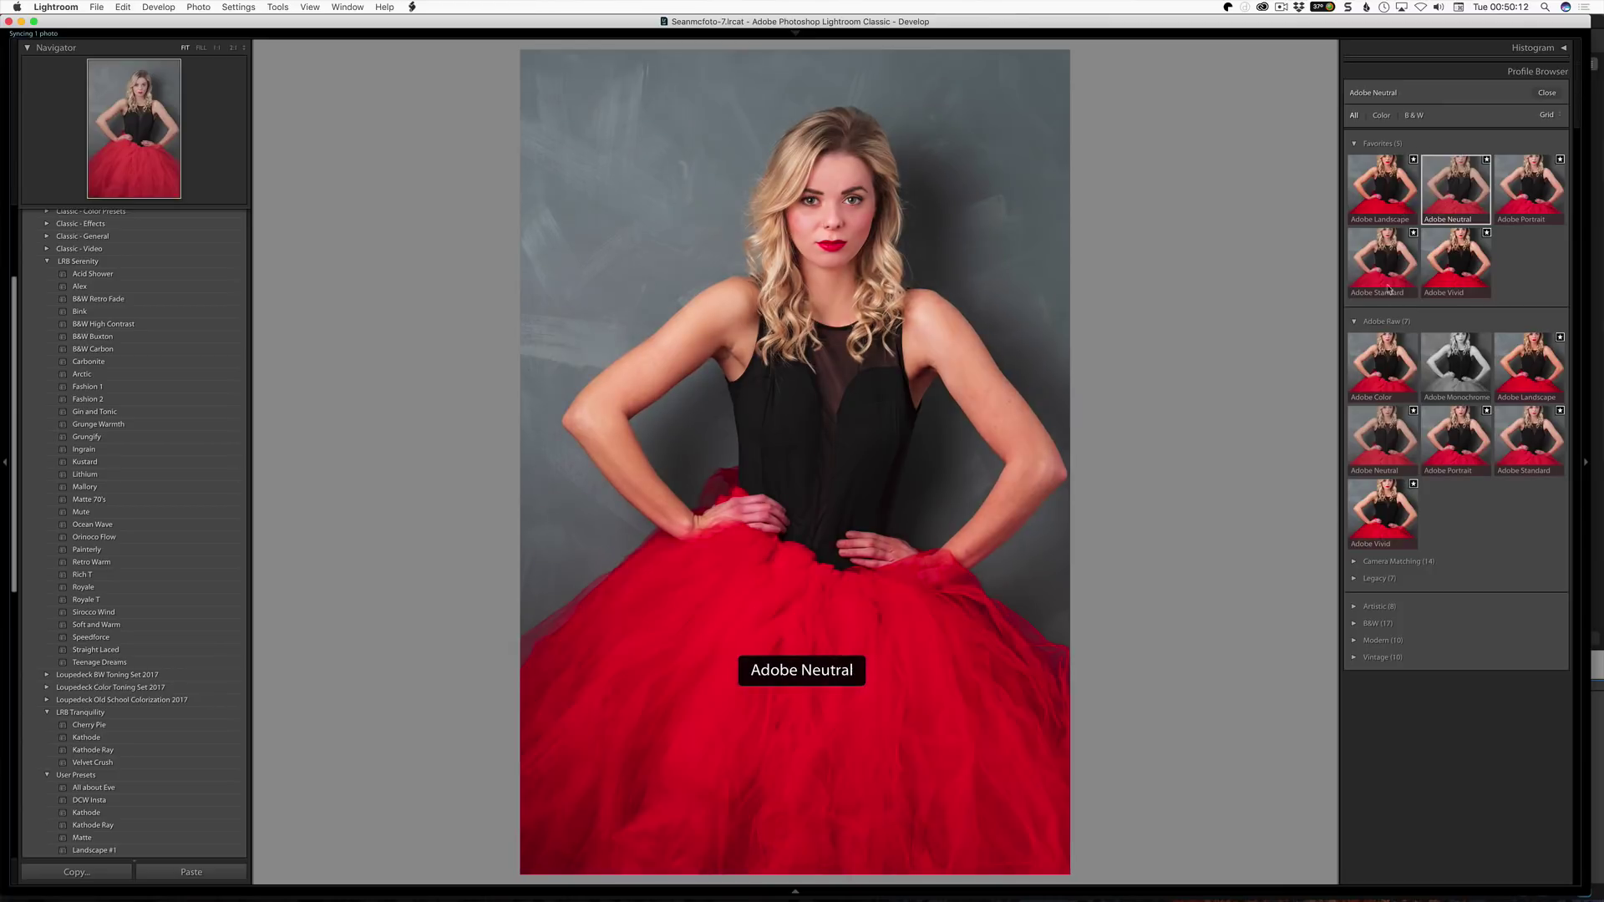
Step: Collapse the Favorites and Adobe Raw groups and preview the Camera Matching profiles on the portrait
left_click(1355, 143)
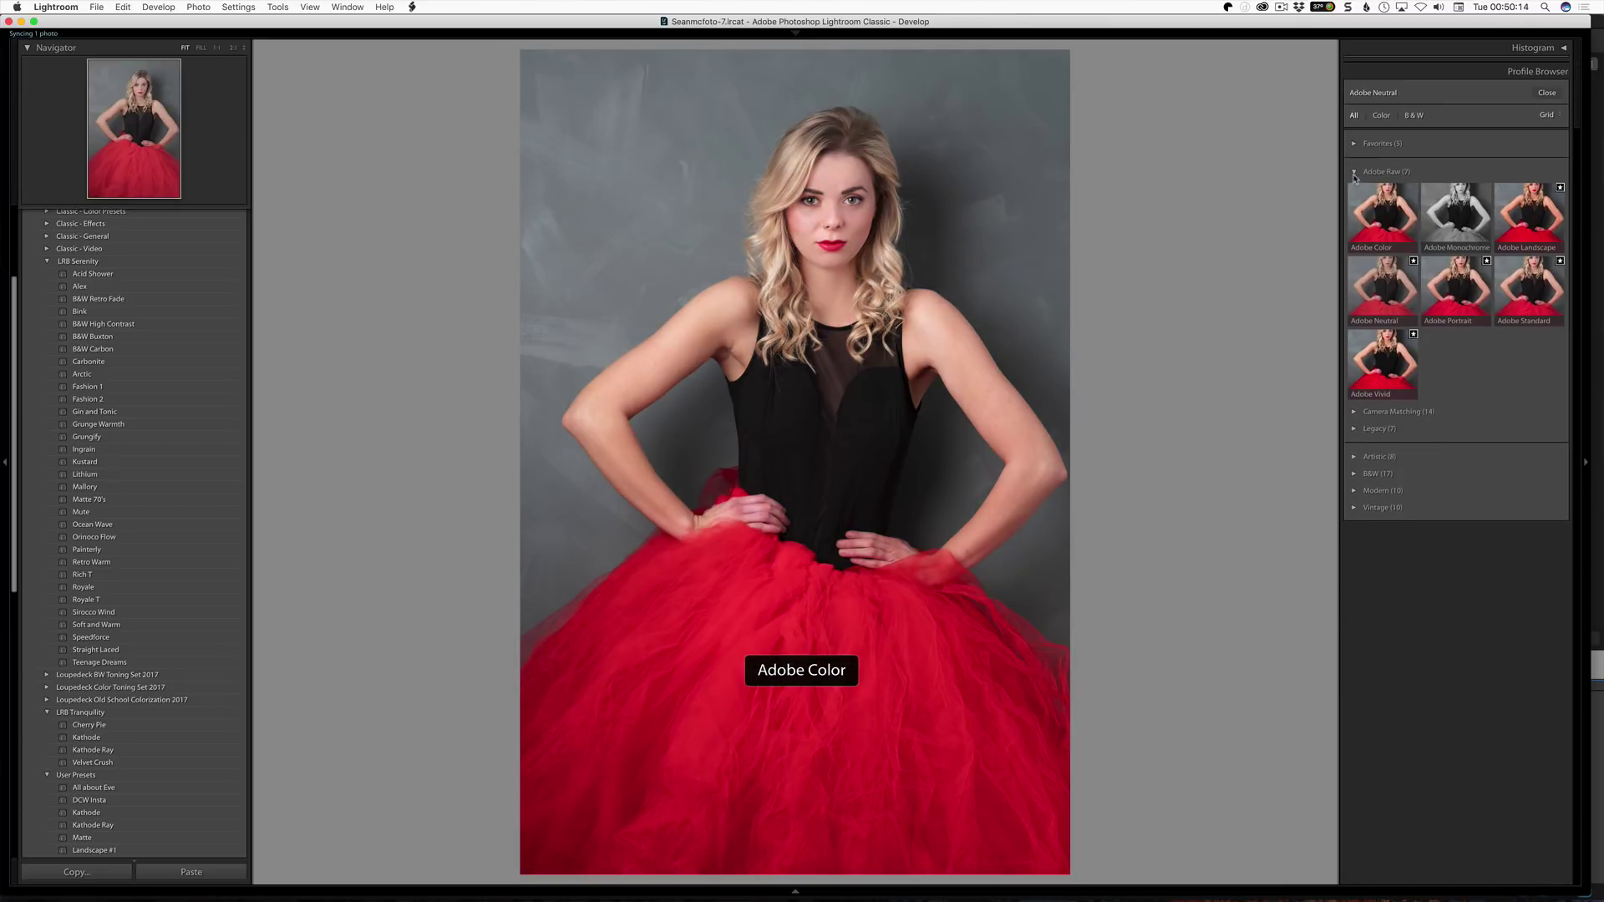
left_click(1354, 171)
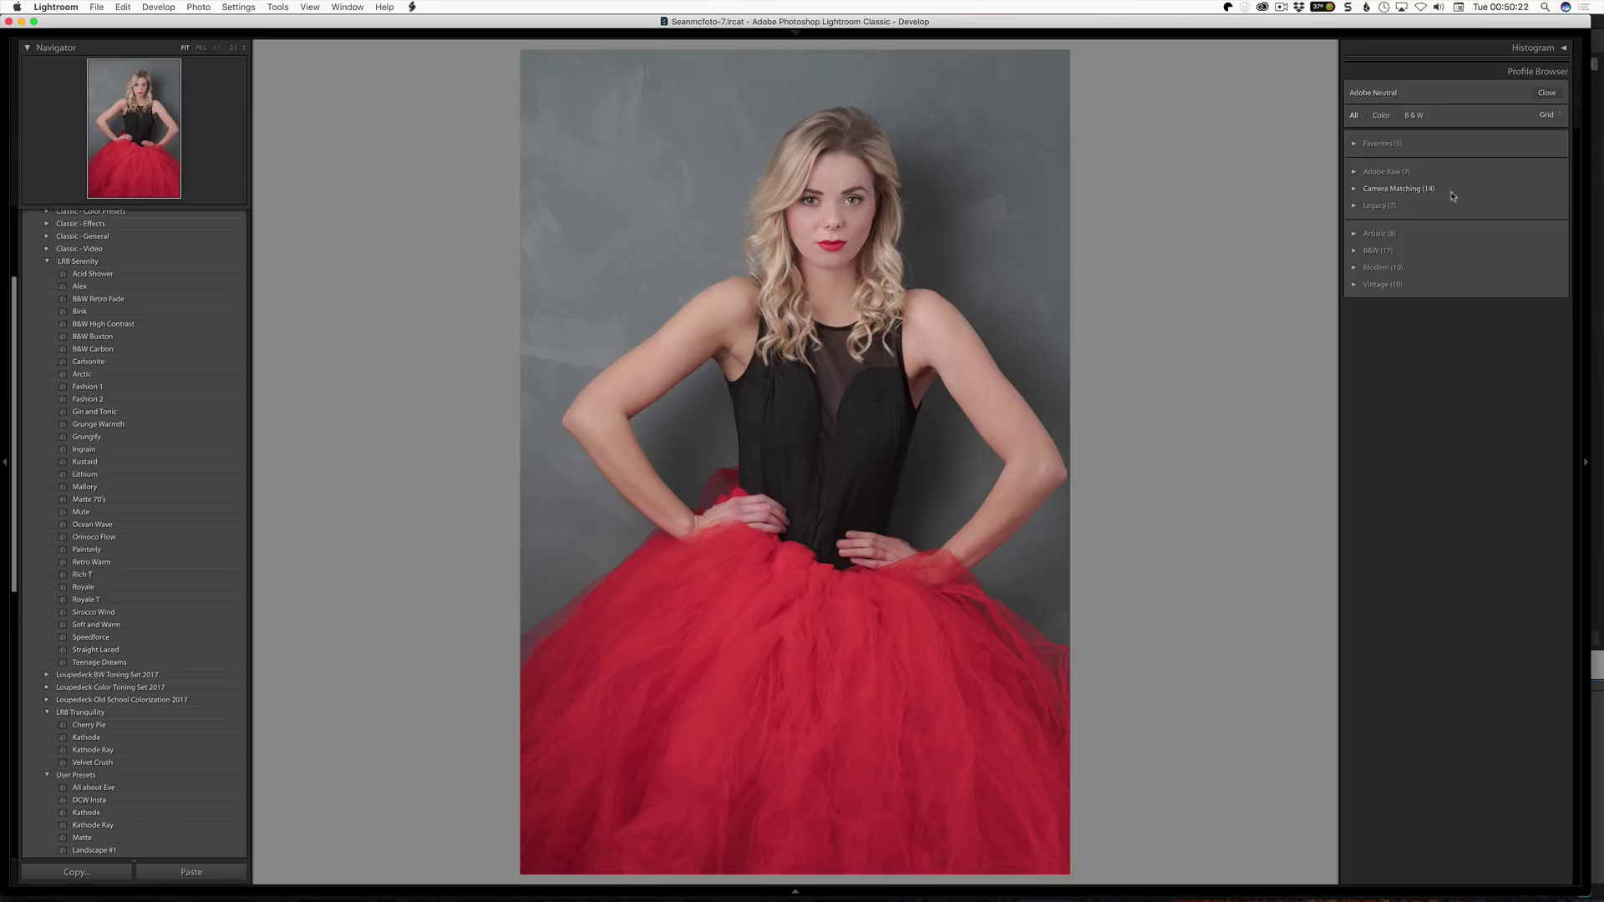
left_click(1355, 189)
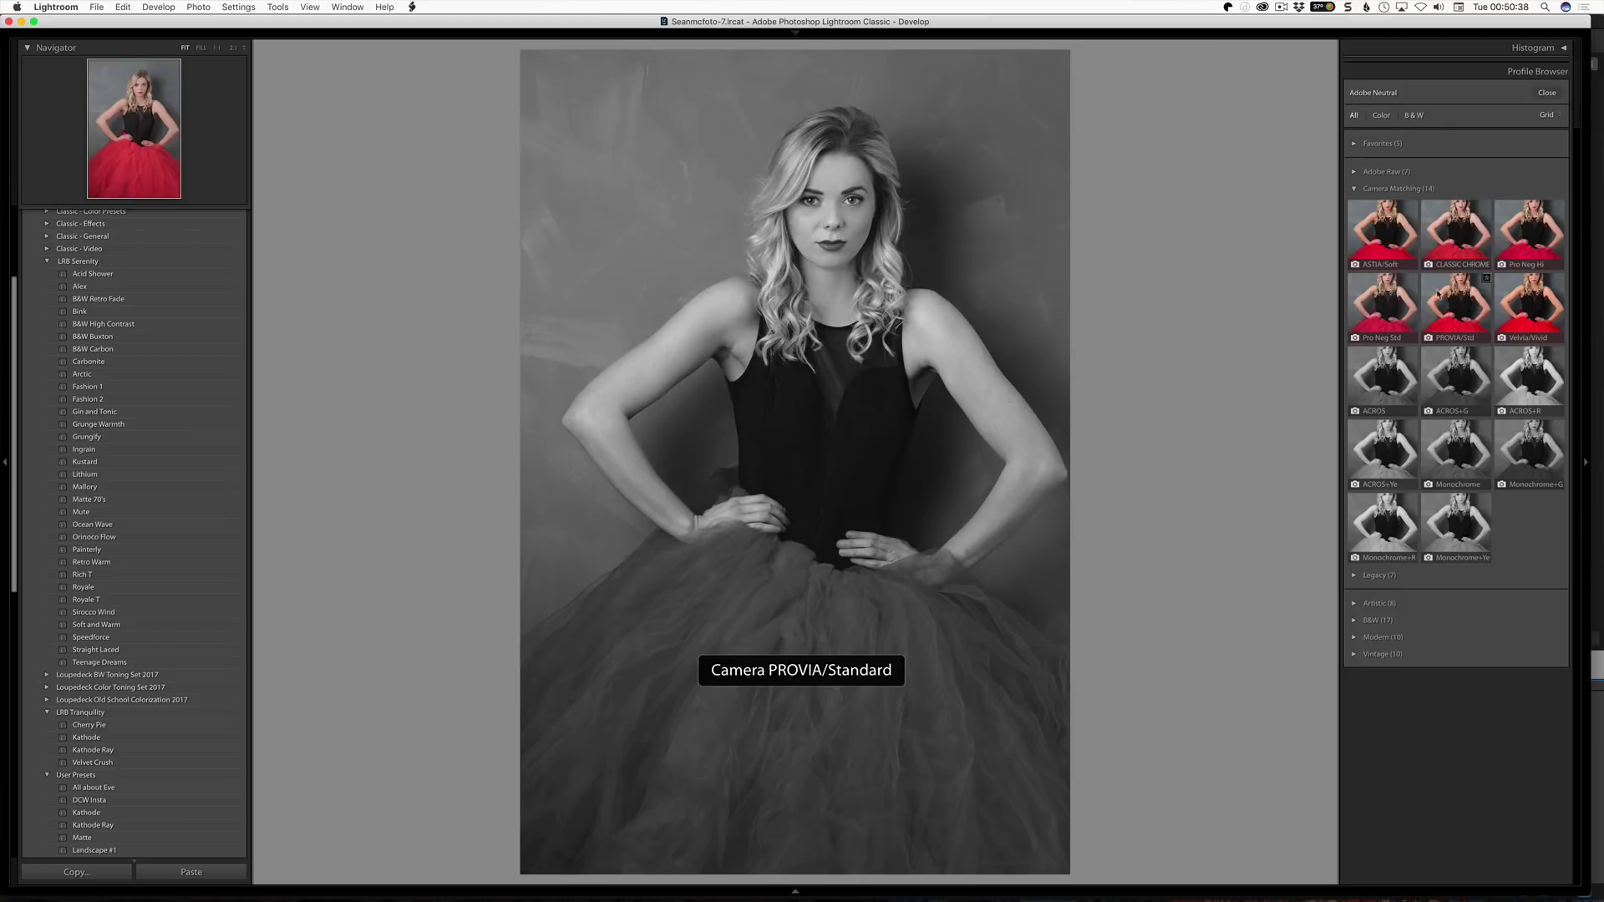
left_click(1355, 190)
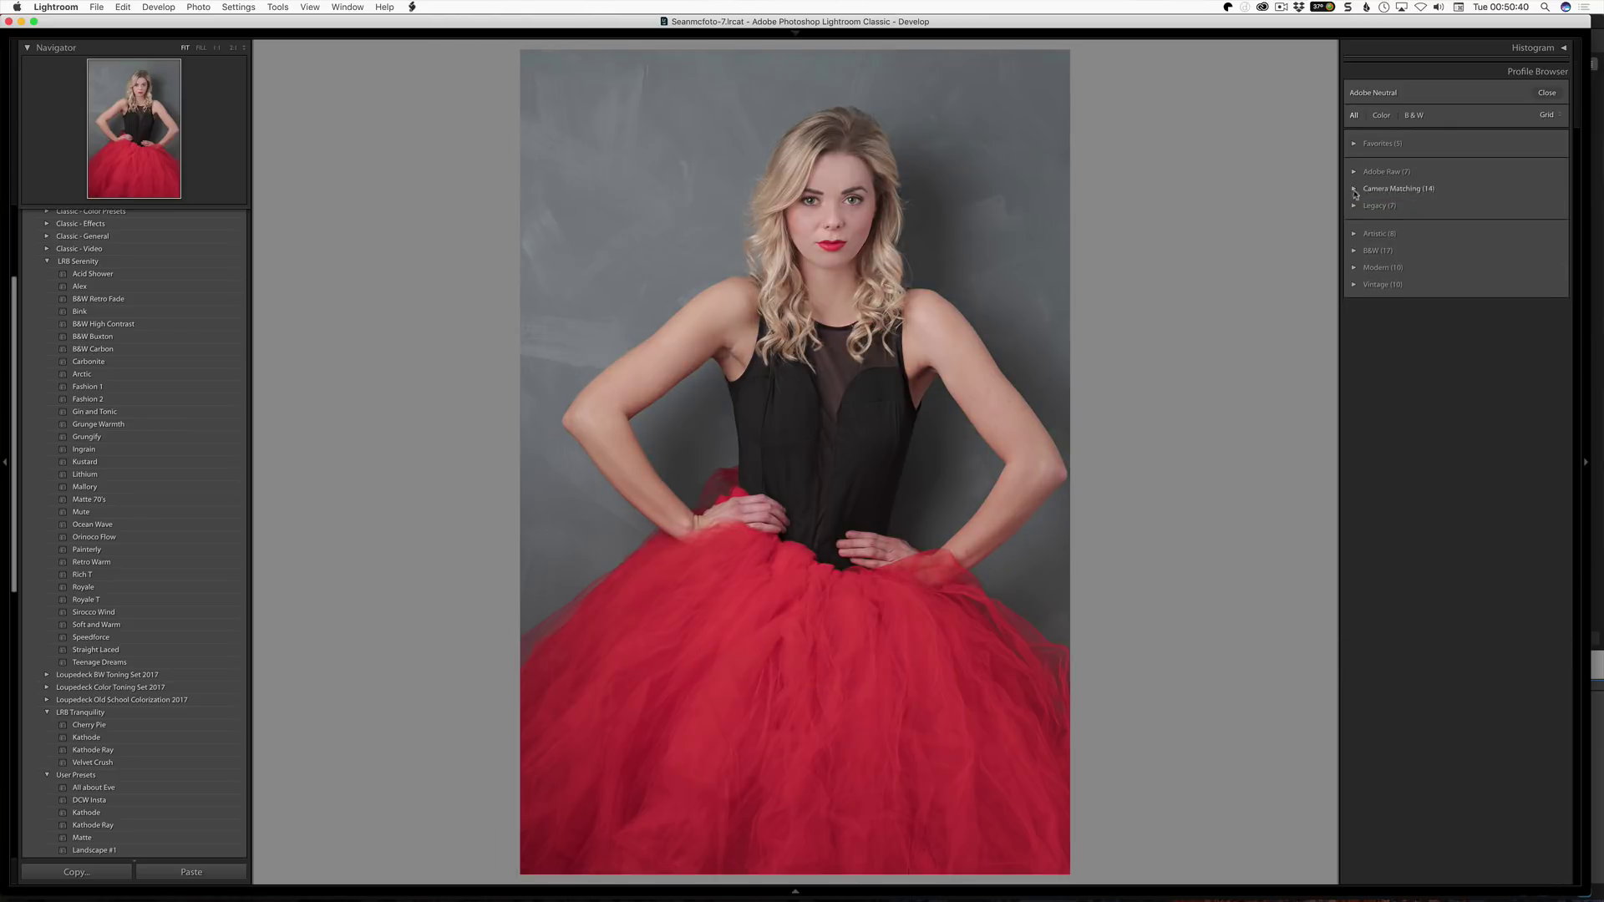
left_click(1356, 190)
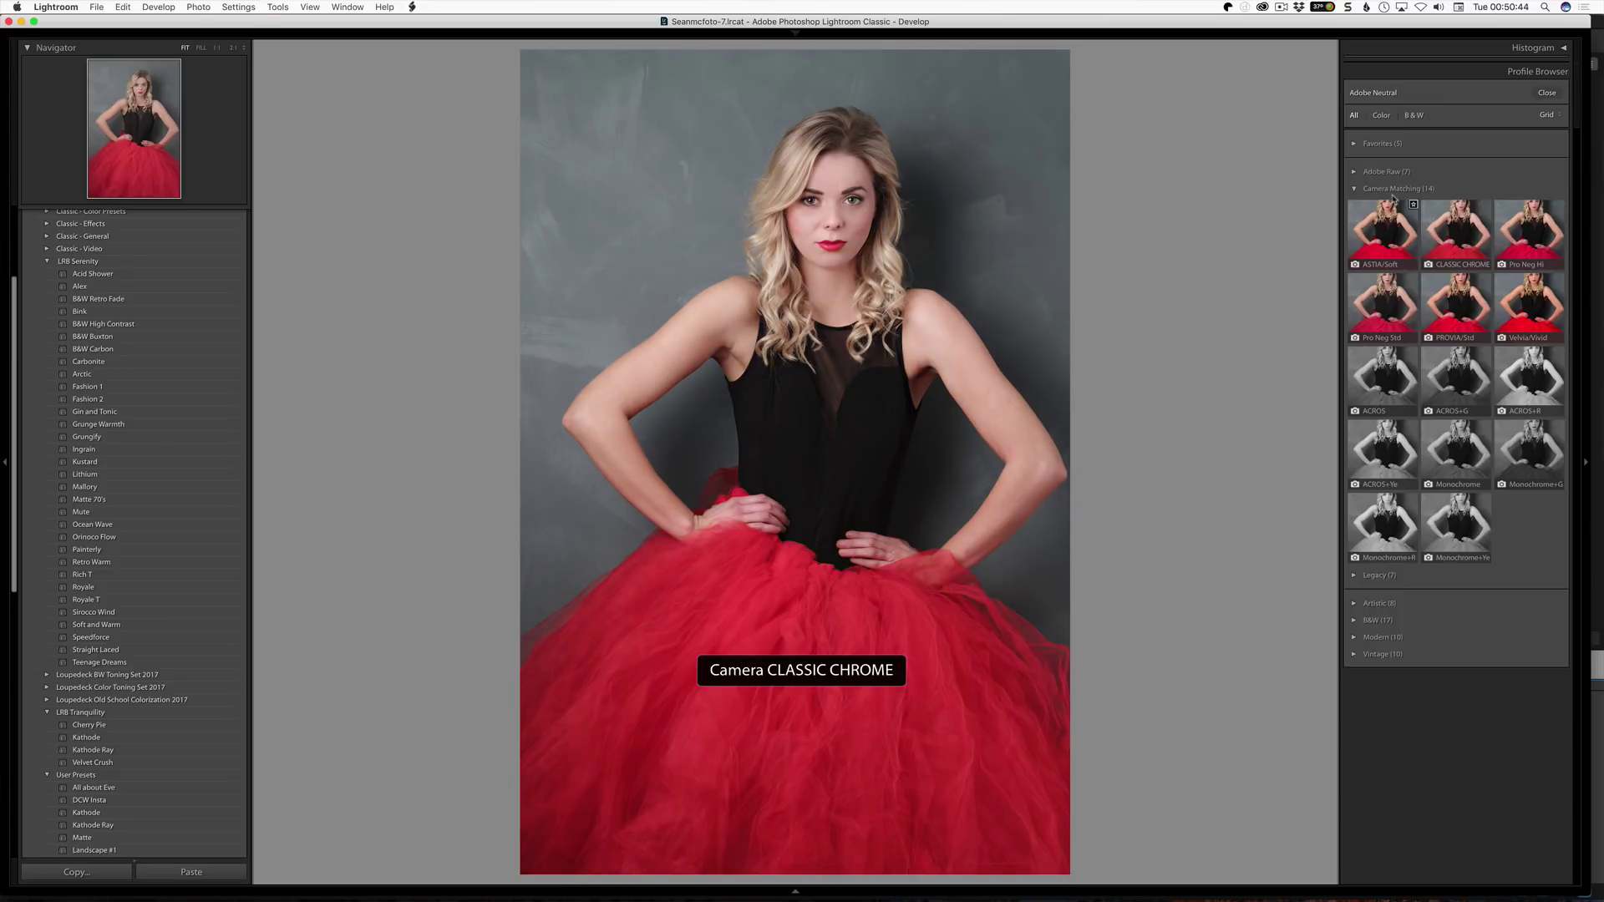
left_click(1355, 190)
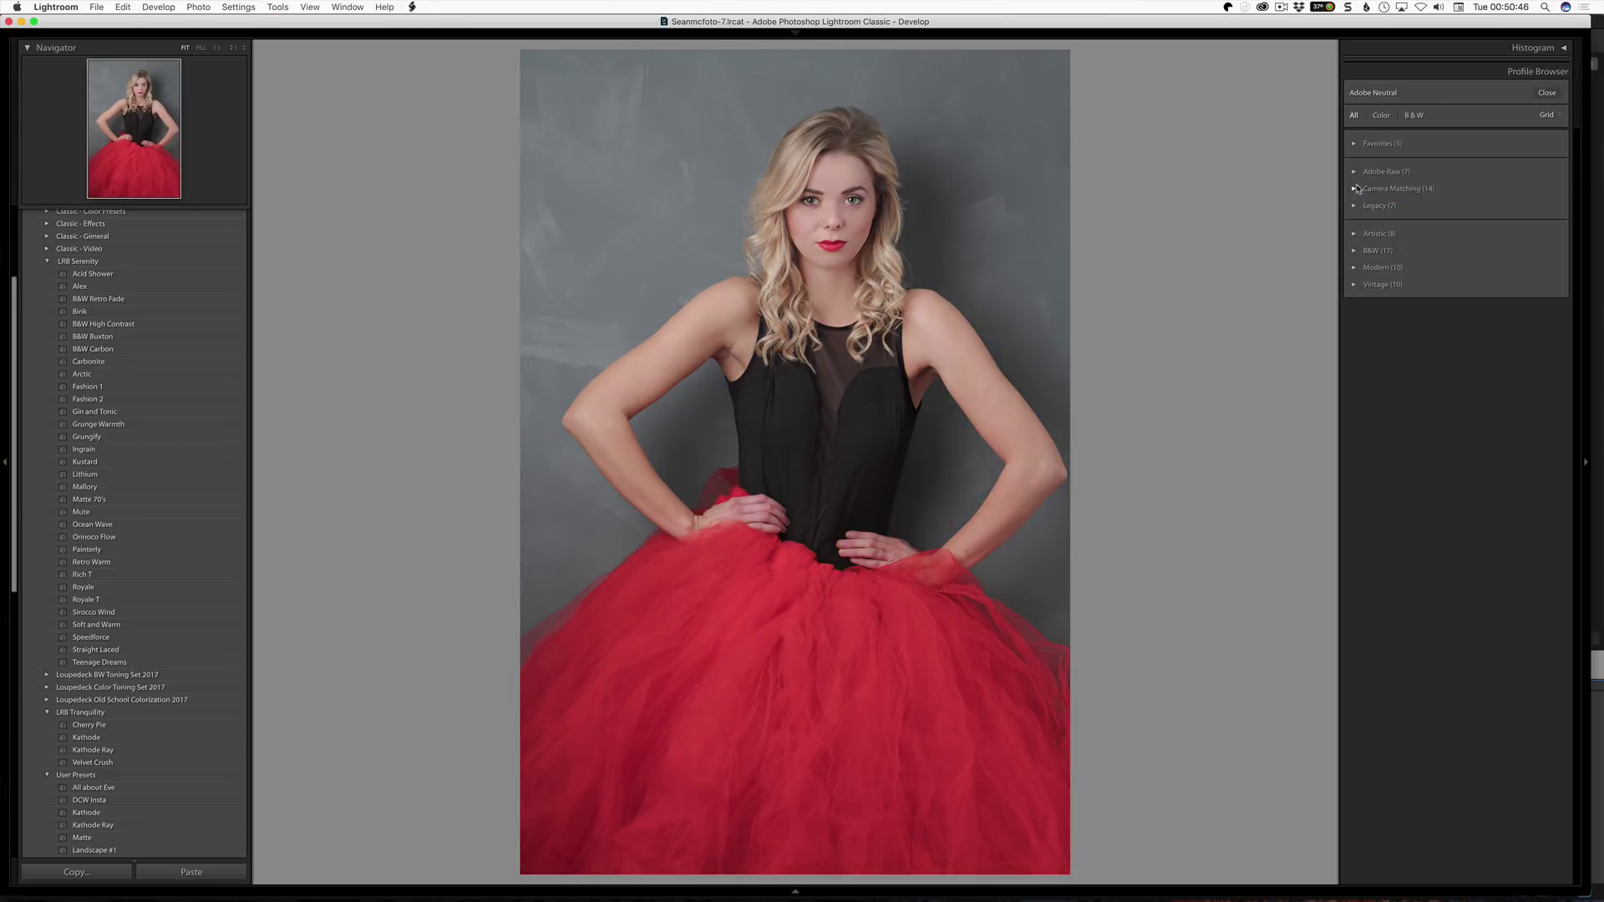
Step: Preview the Legacy black-and-white profiles on the portrait and expand the Camera Matching group alongside them
left_click(1355, 207)
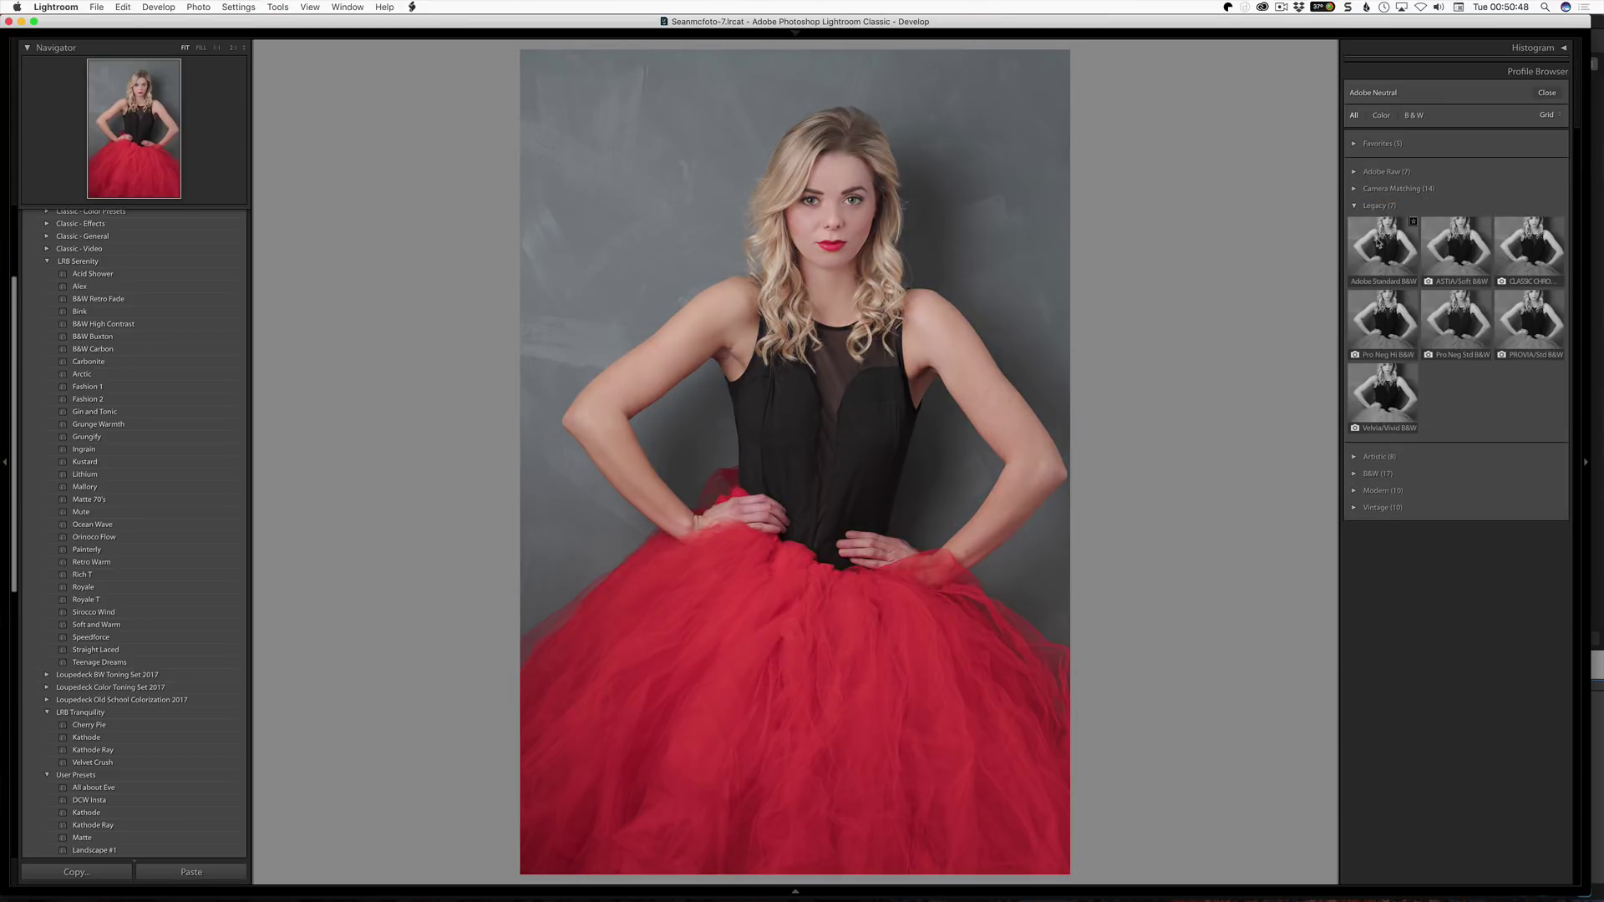
left_click(1455, 256)
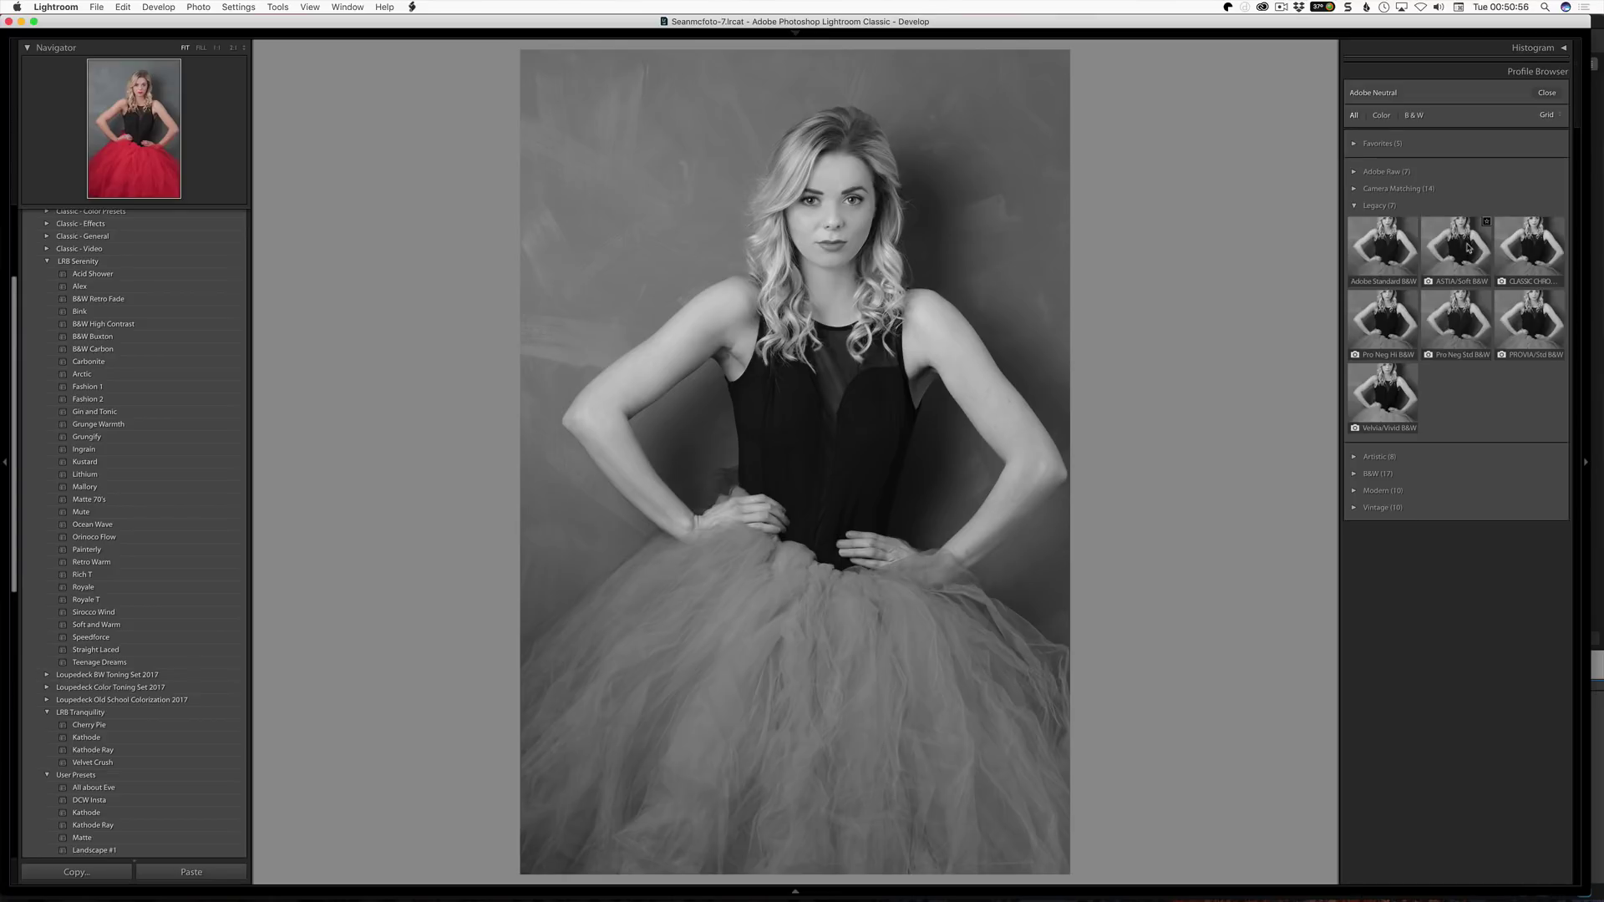
left_click(1464, 254)
left_click(1355, 189)
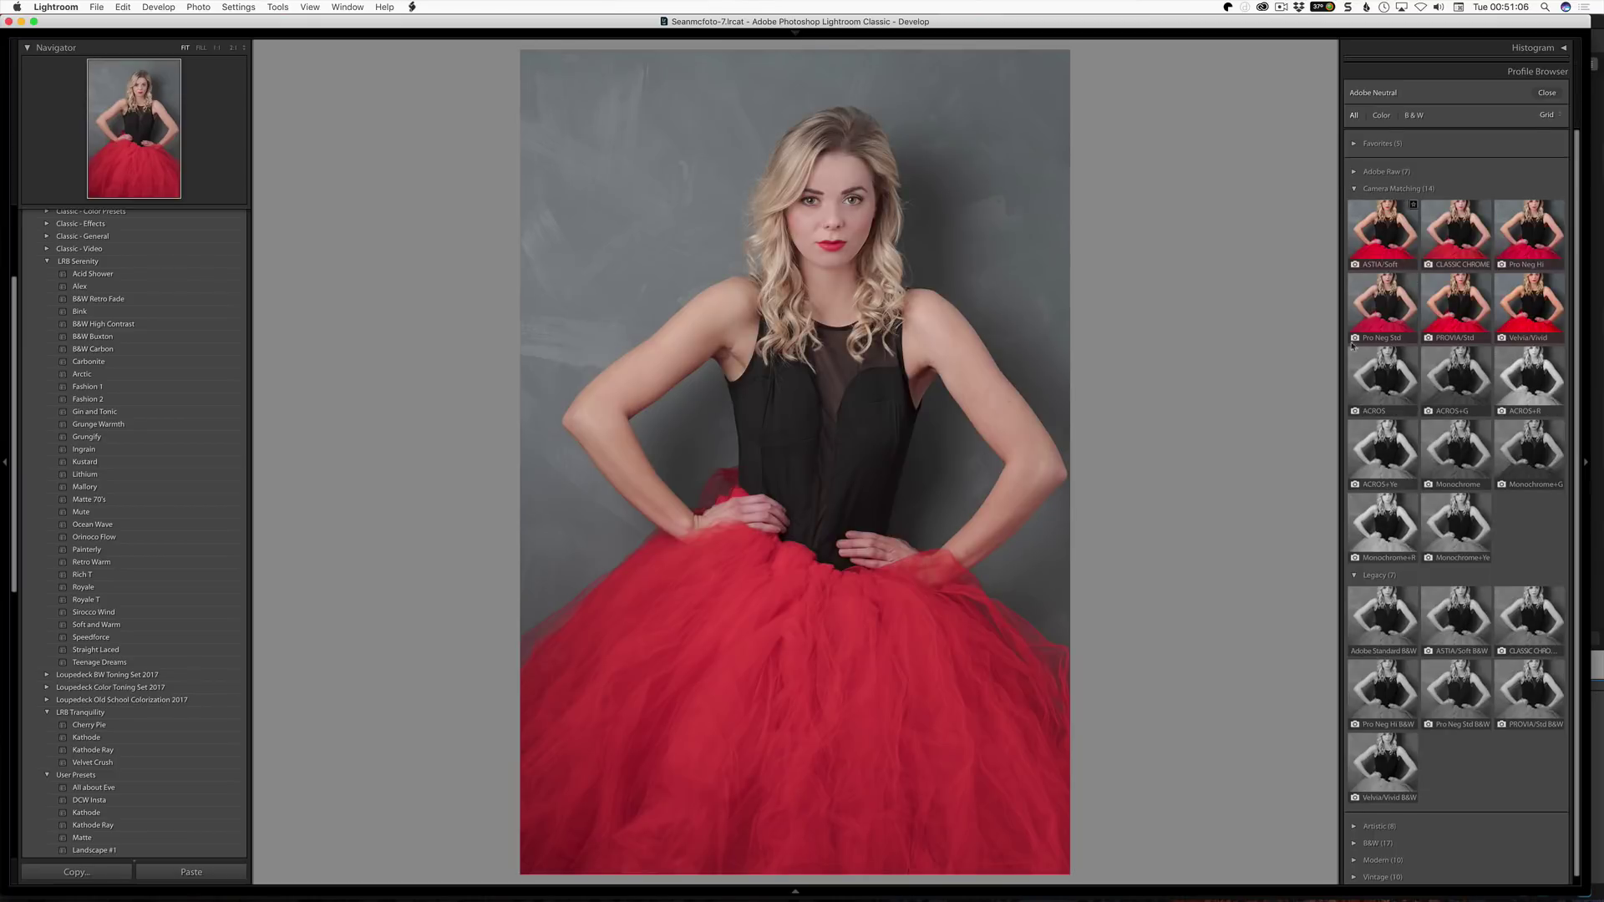
Step: Preview the ACROS+G camera profile and the Legacy black-and-white profiles, collapsing the Camera Matching and Legacy groups
left_click(1438, 480)
left_click(1456, 393)
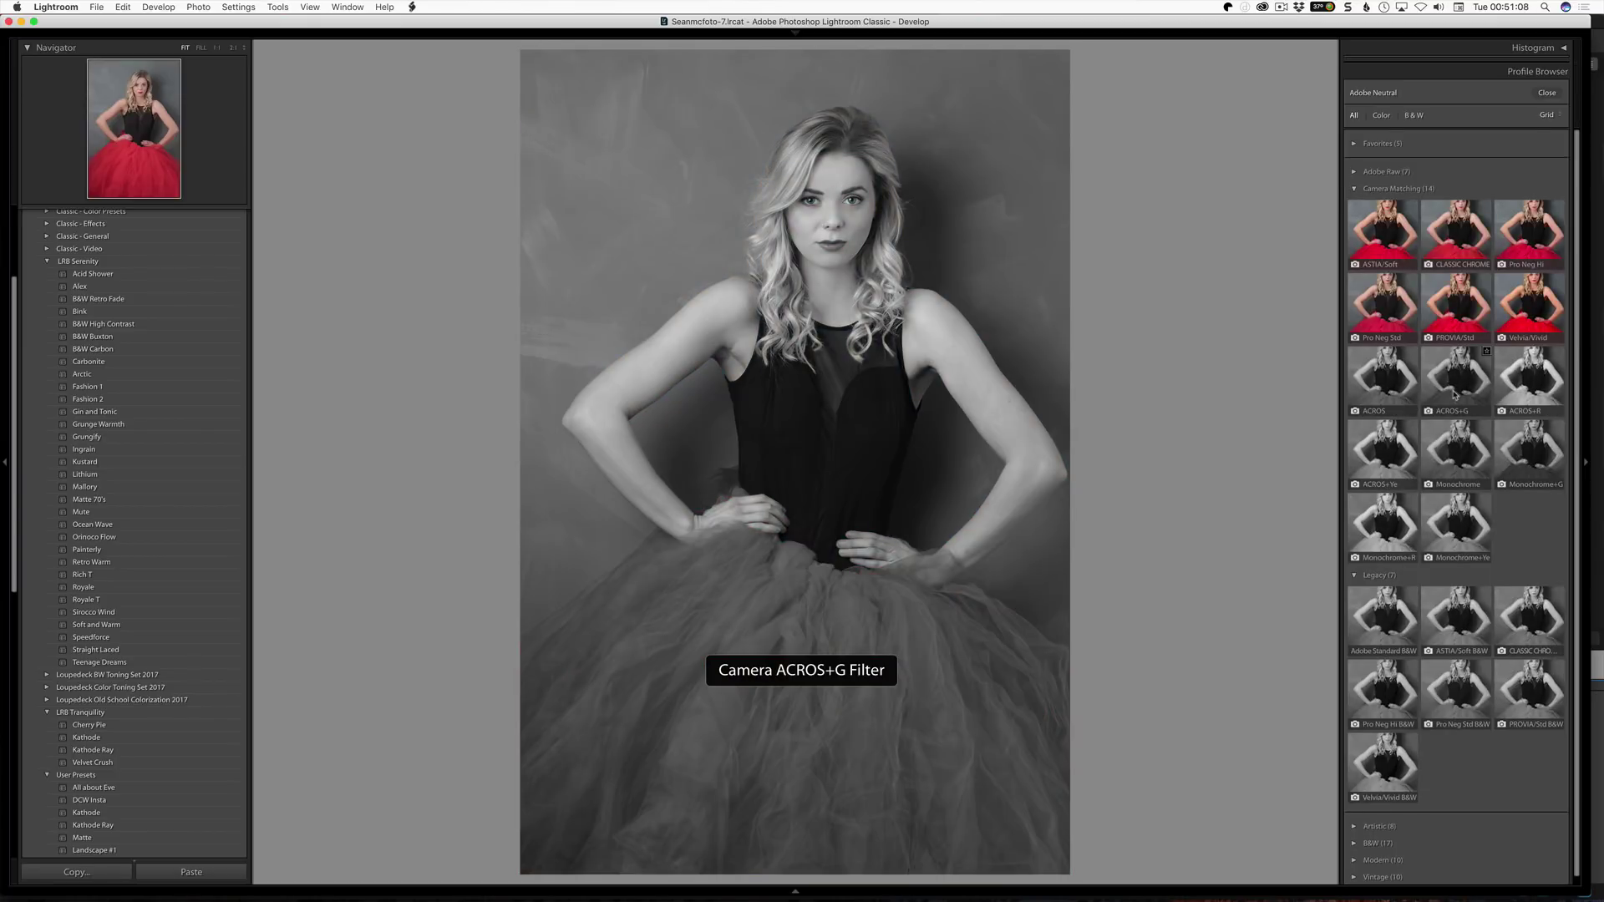
left_click(1355, 189)
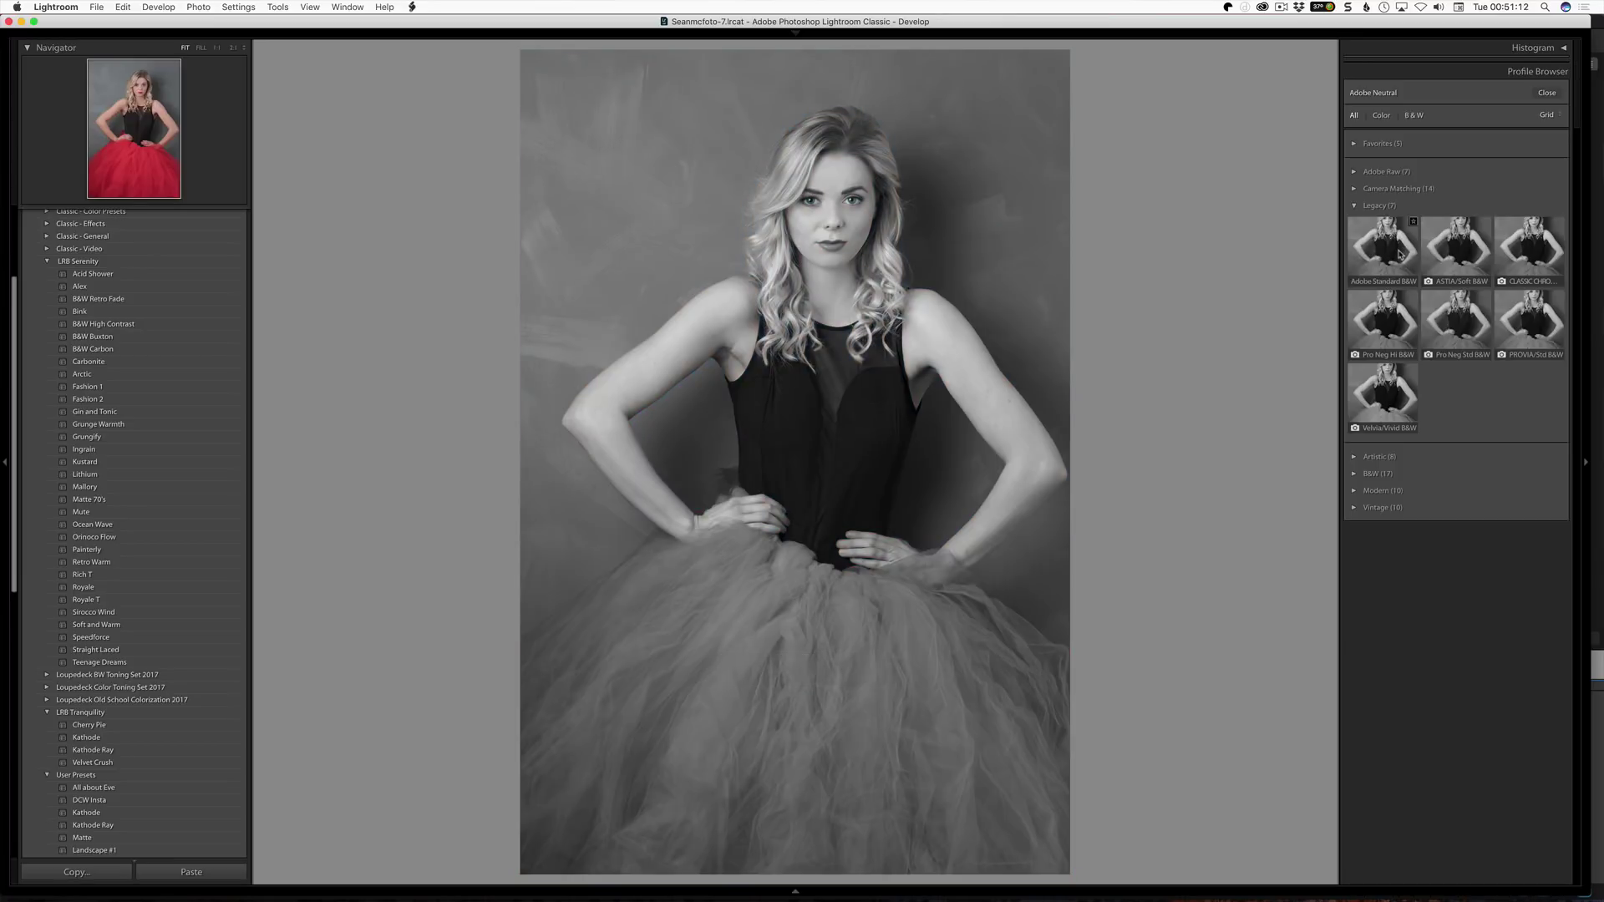
left_click(1480, 260)
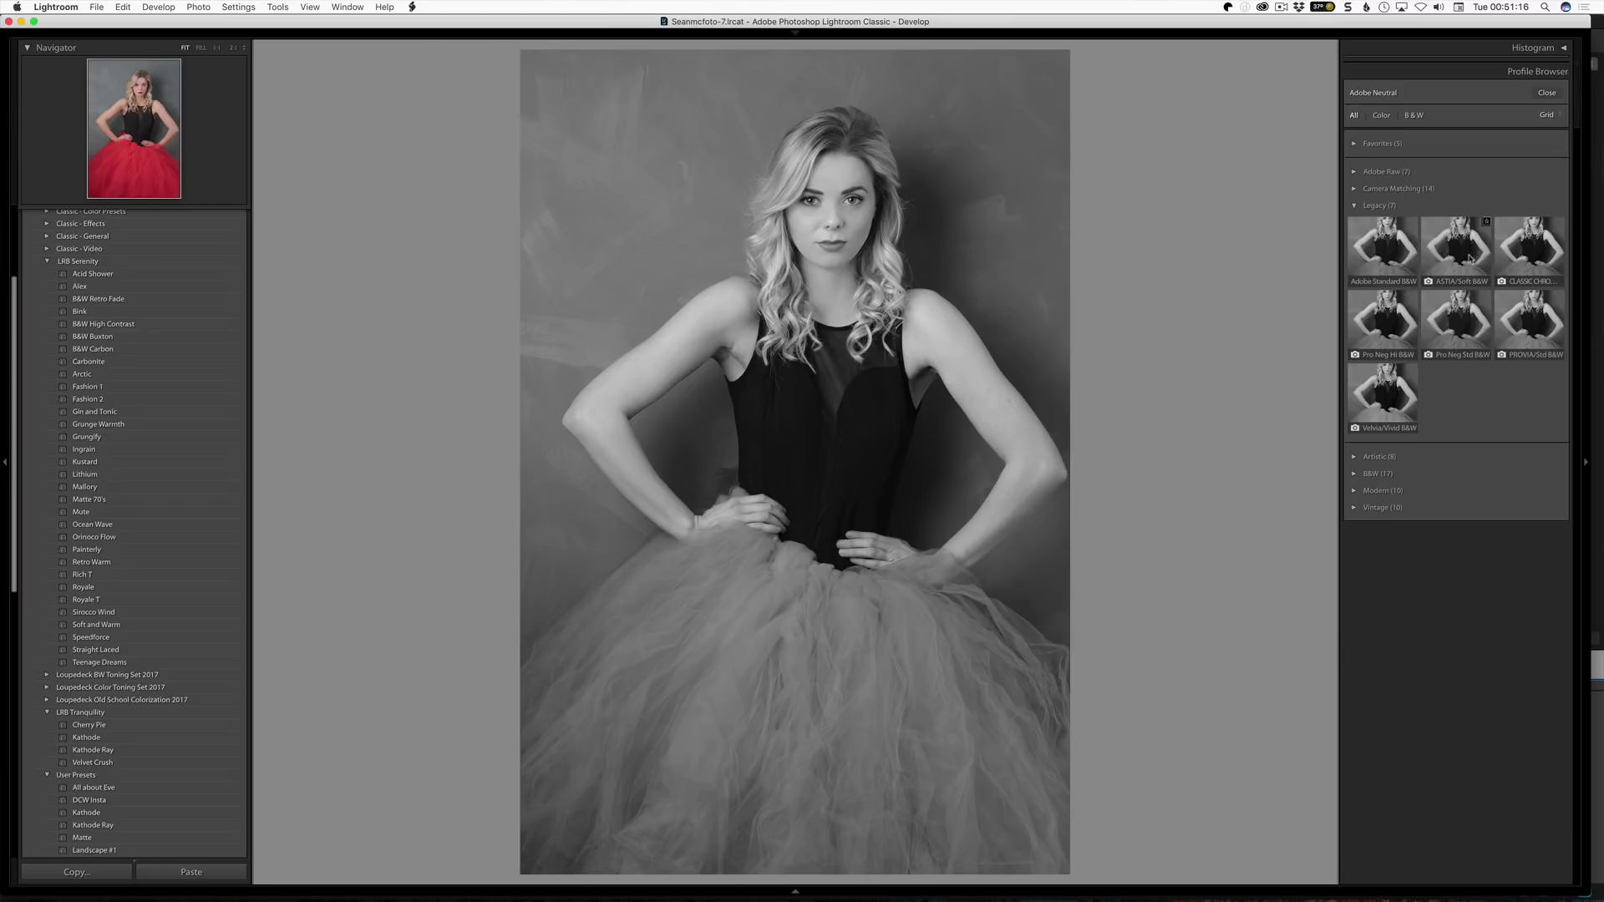
left_click(1385, 244)
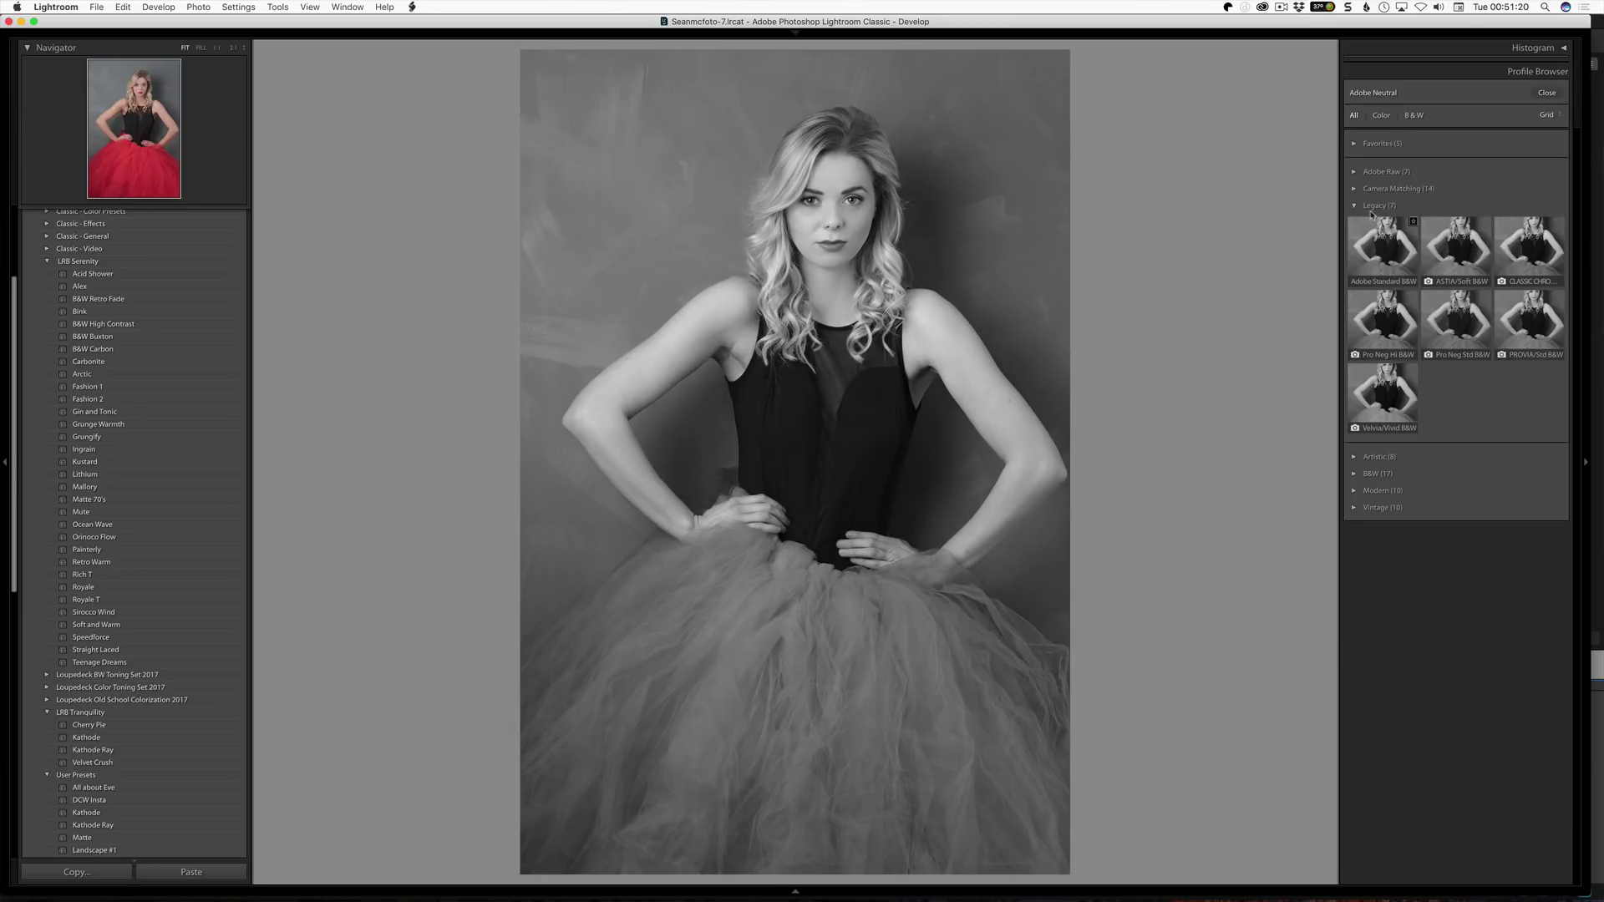
left_click(1371, 207)
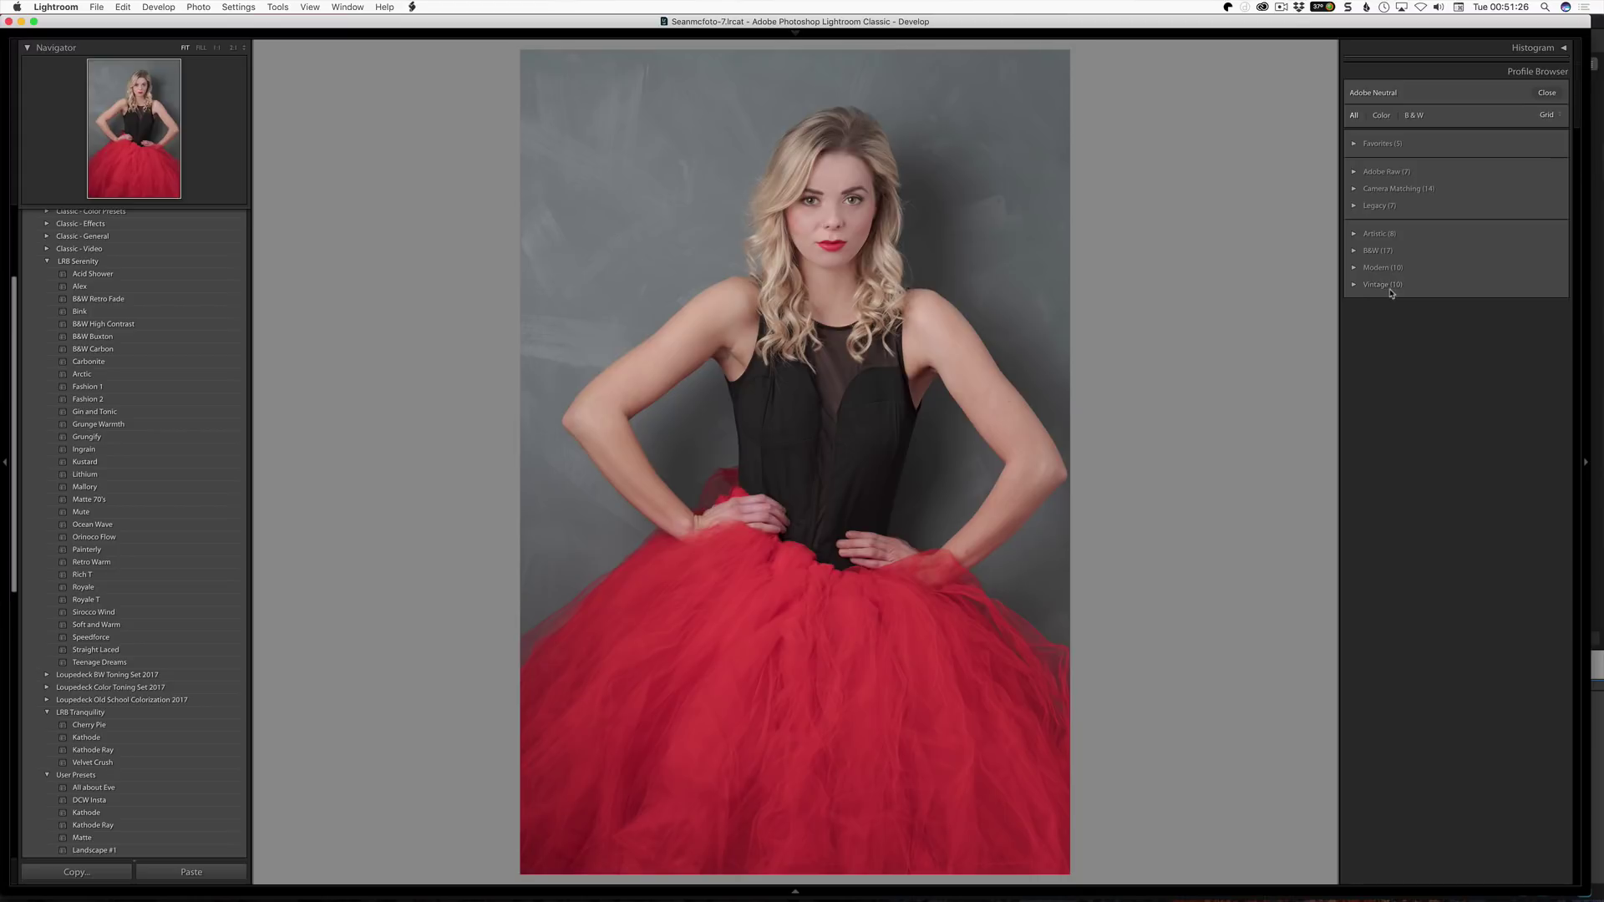
Step: Switch to the JPEG version of the portrait, check its Basic and Favorites profile groups, and preview the Artistic profiles
key("Right")
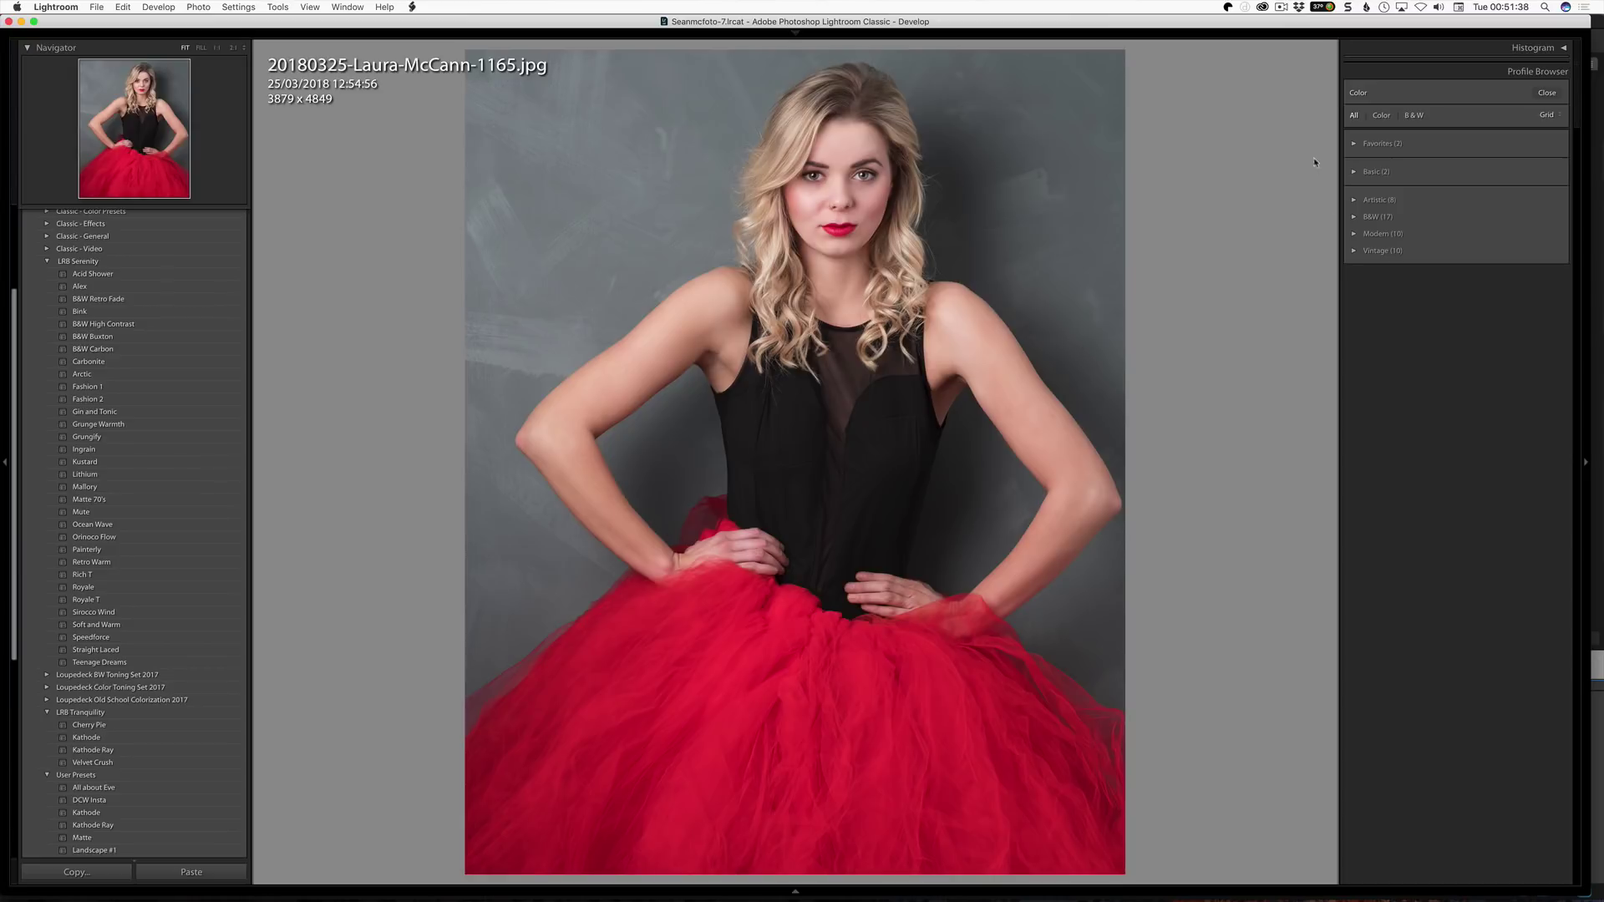
left_click(1356, 172)
left_click(1354, 172)
left_click(1354, 143)
left_click(1354, 143)
left_click(1354, 200)
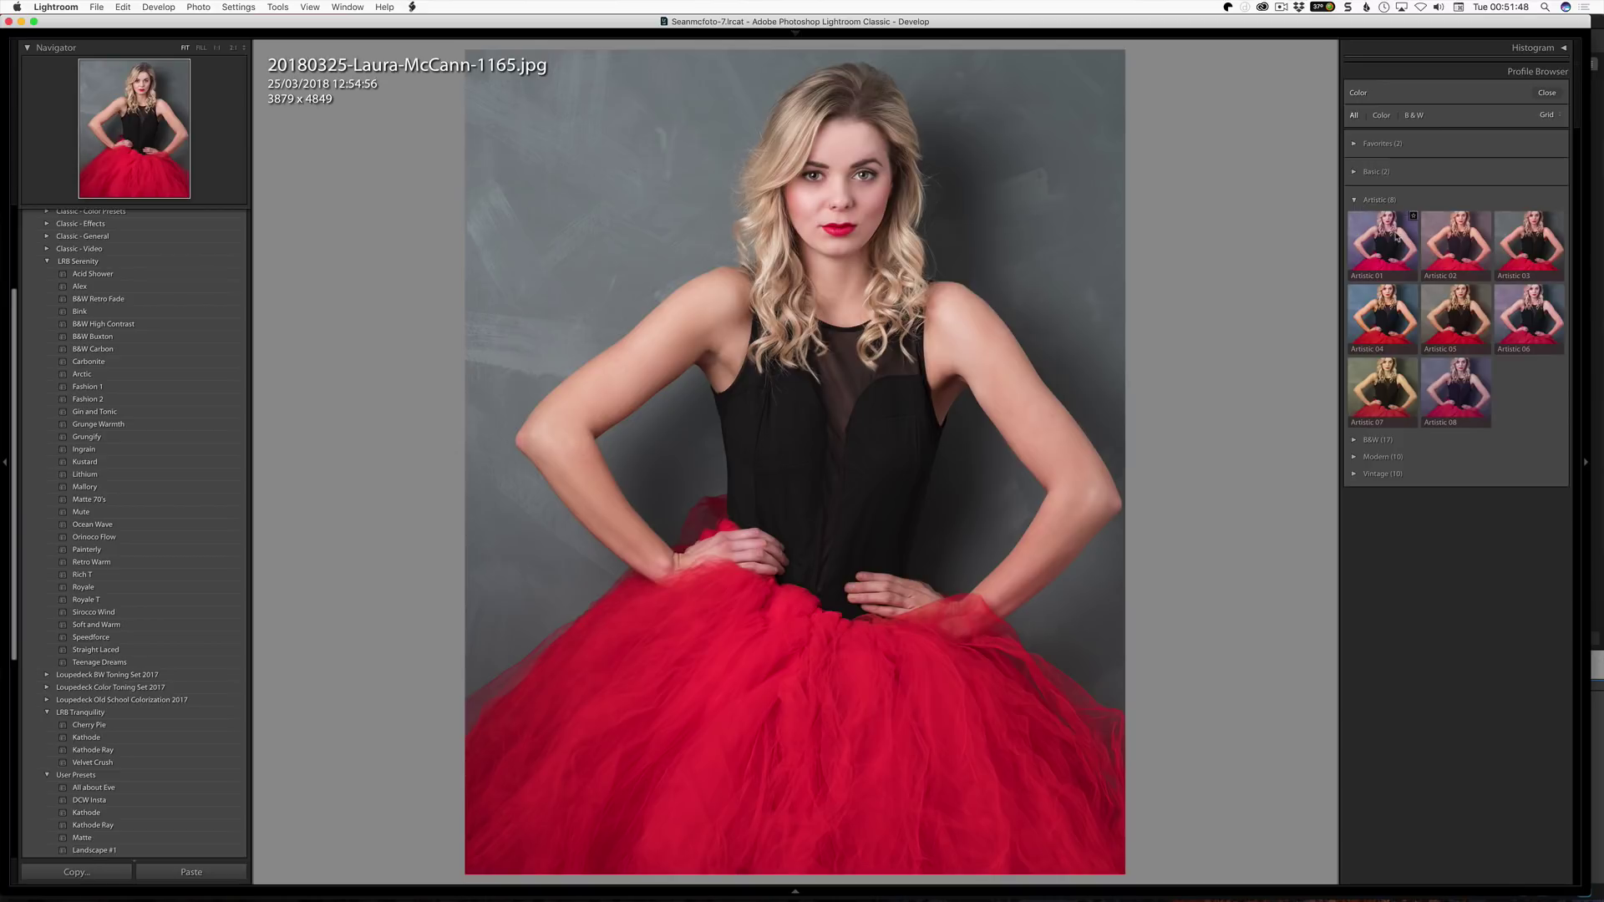
left_click(1397, 321)
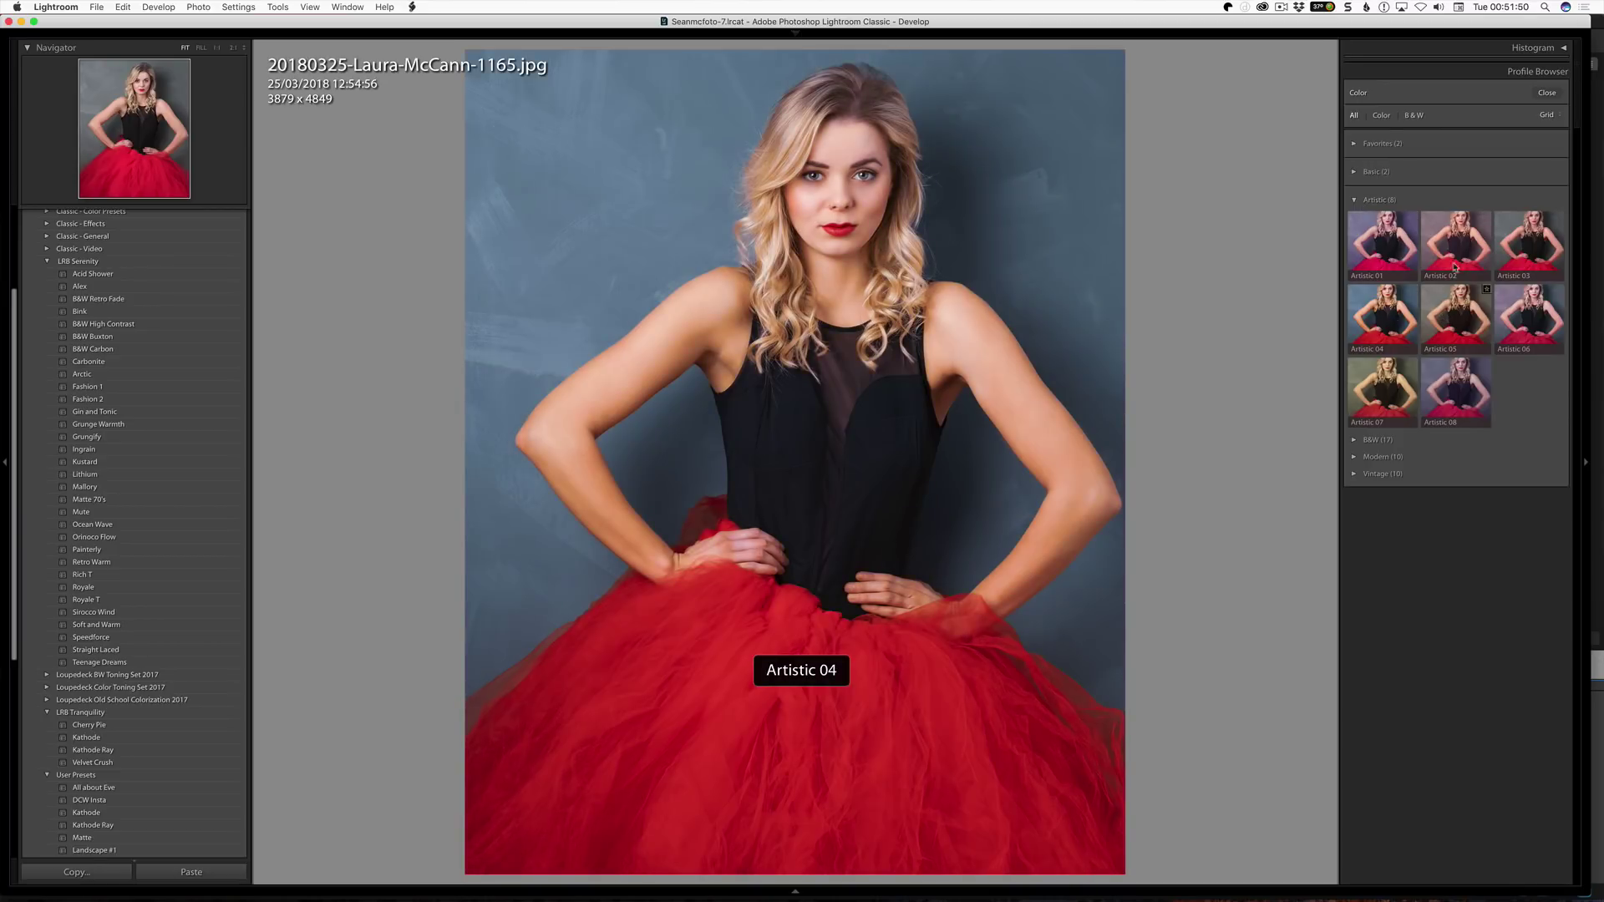
left_click(1353, 200)
Step: Return to the raw portrait and preview the Artistic and B&W creative profiles, collapsing both groups
key("Right")
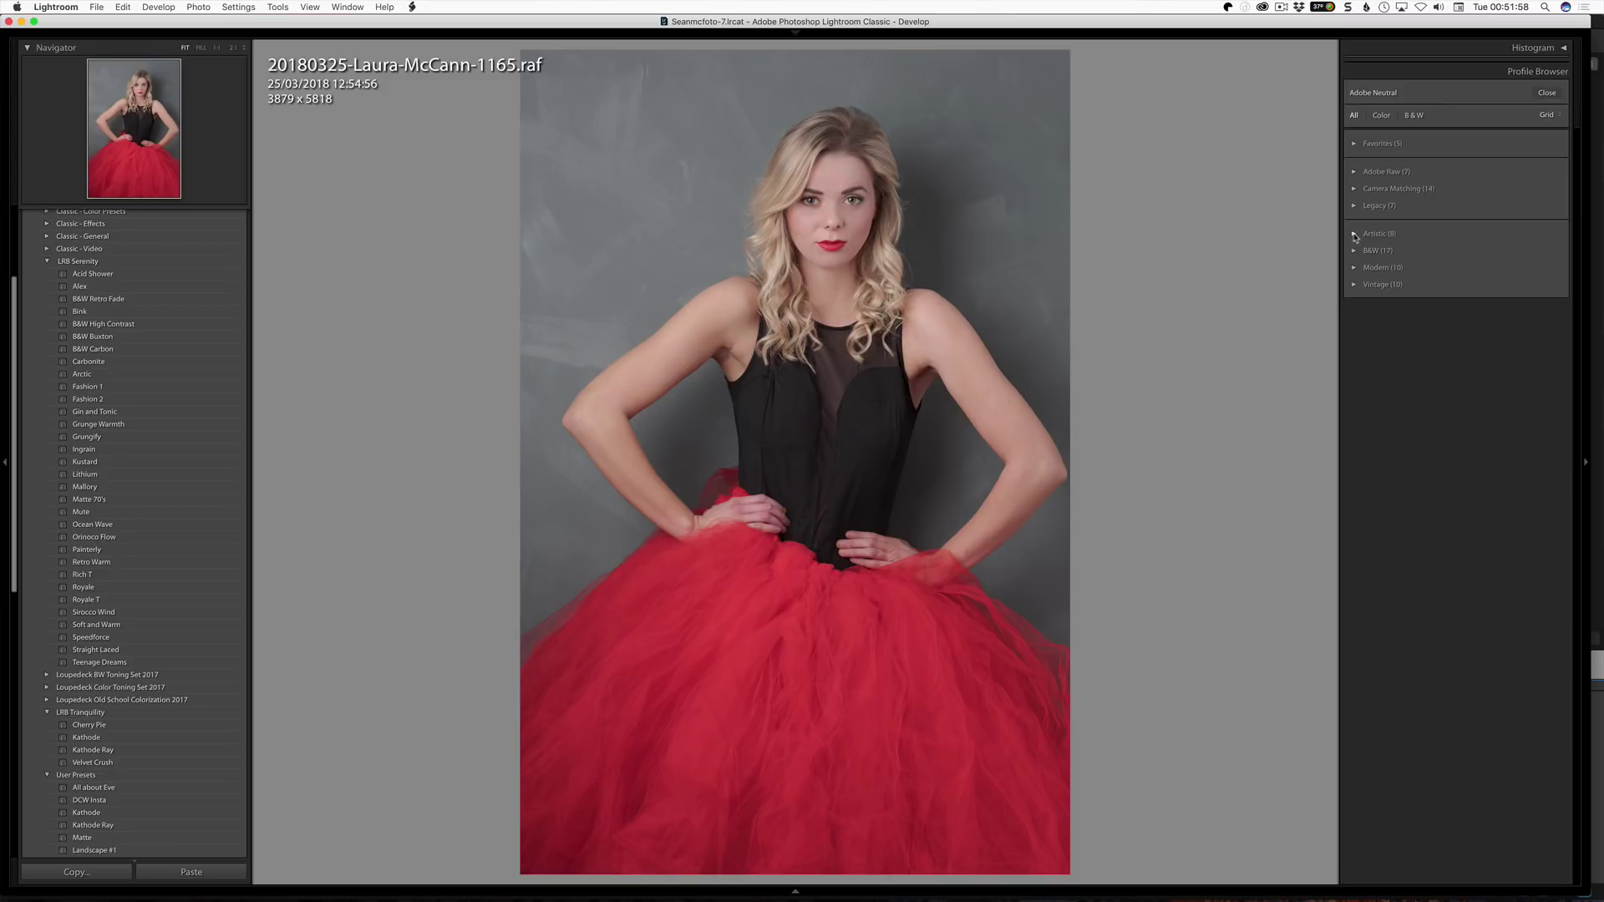
left_click(1354, 235)
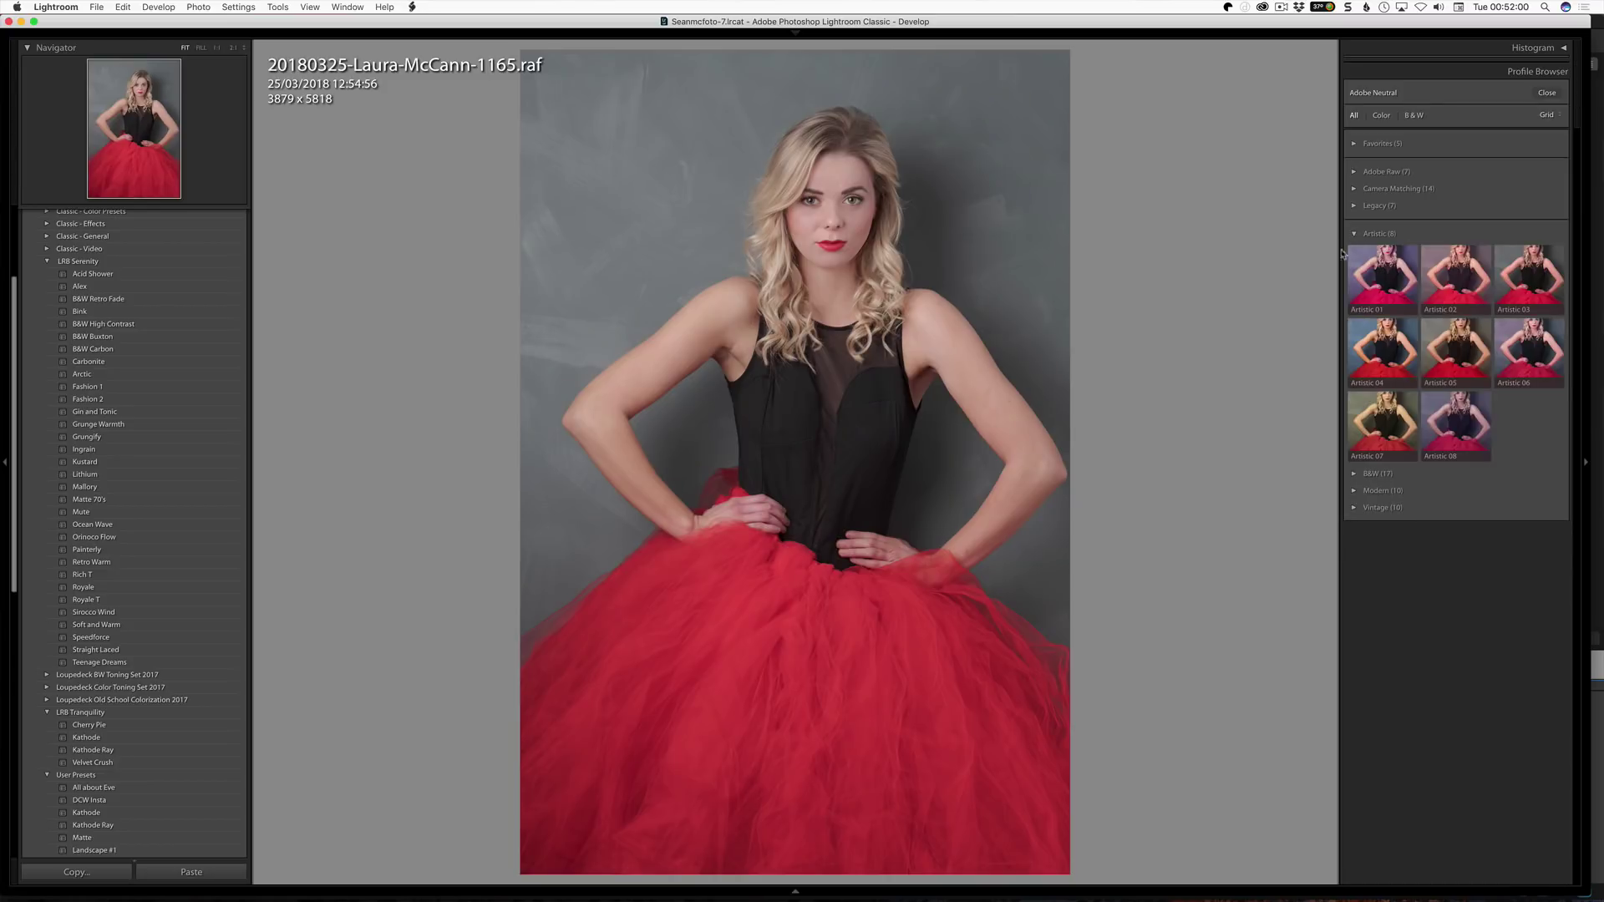
left_click(1387, 280)
left_click(1356, 474)
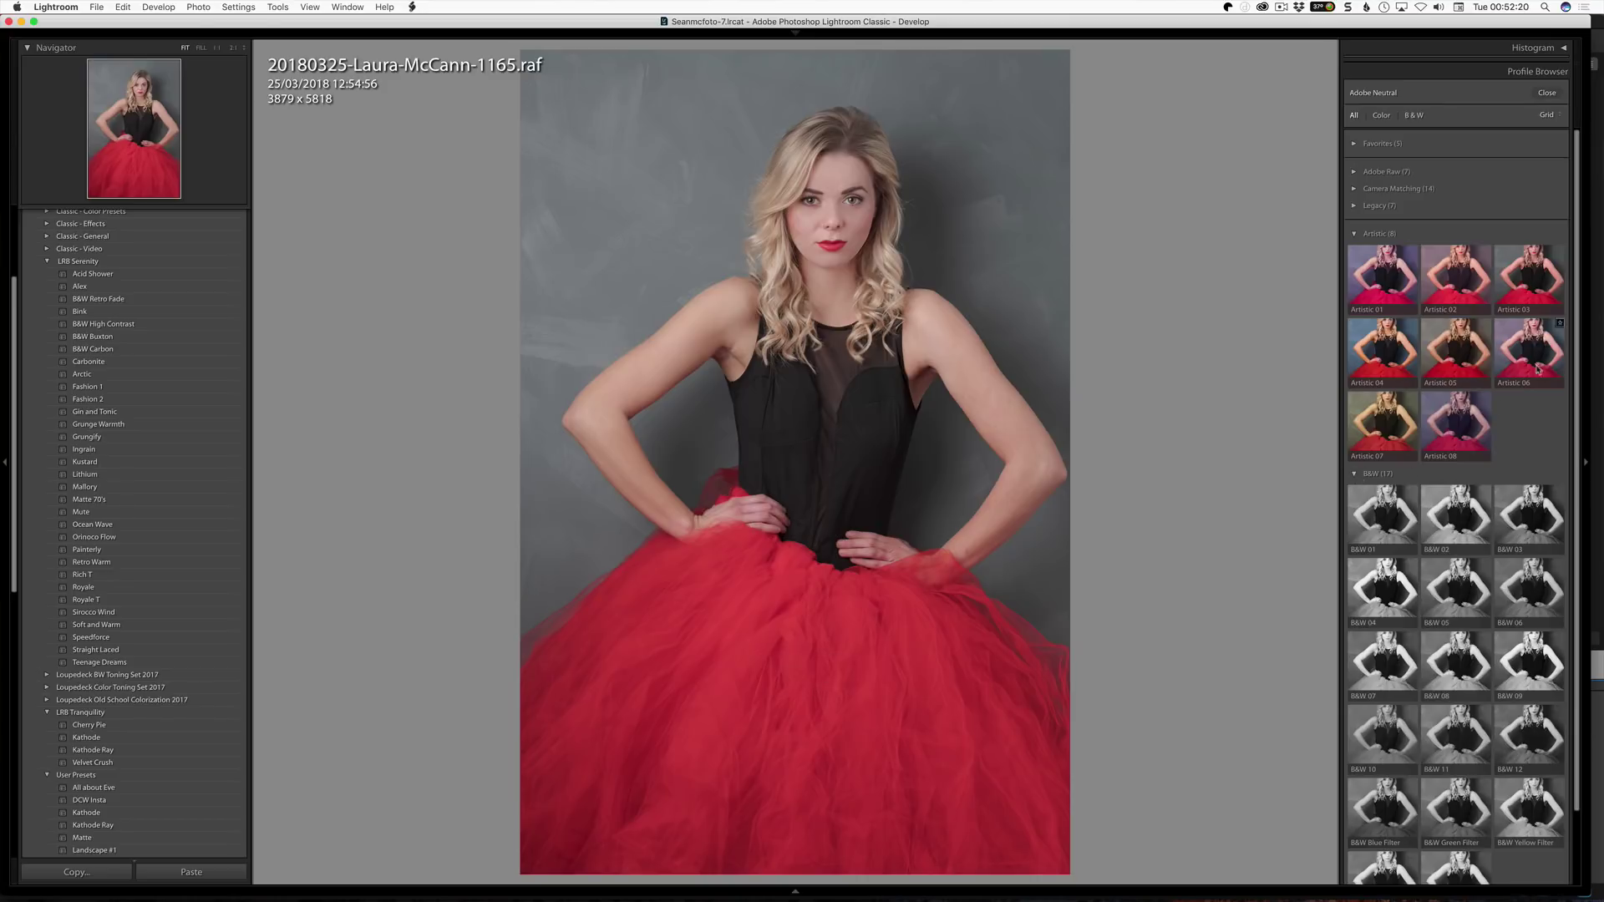
left_click(1355, 236)
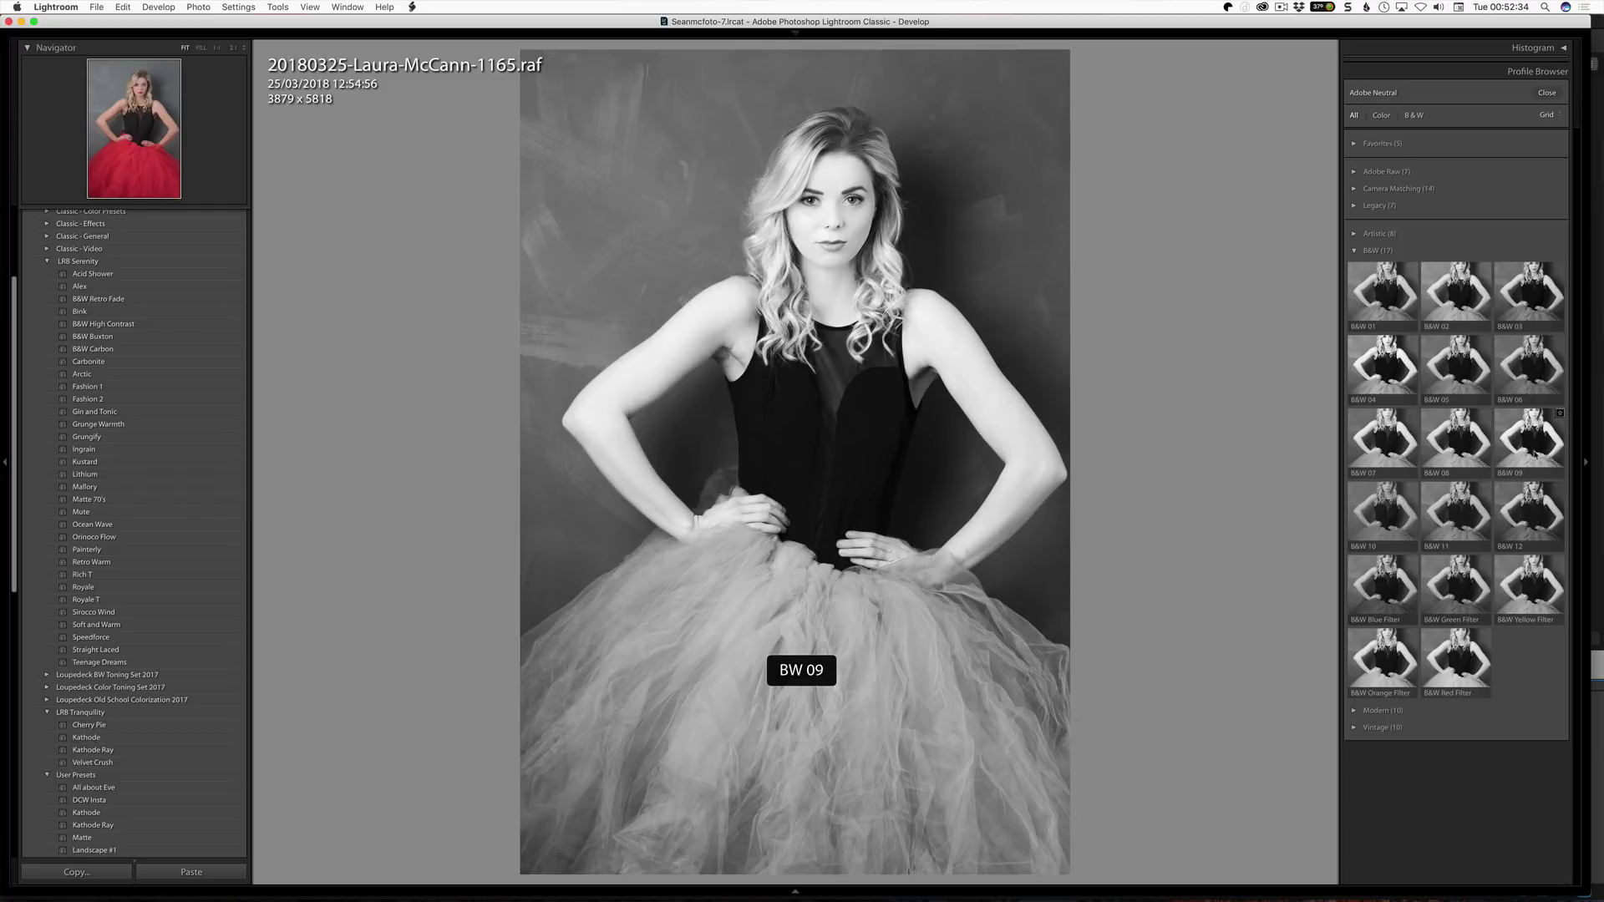
left_click(1383, 250)
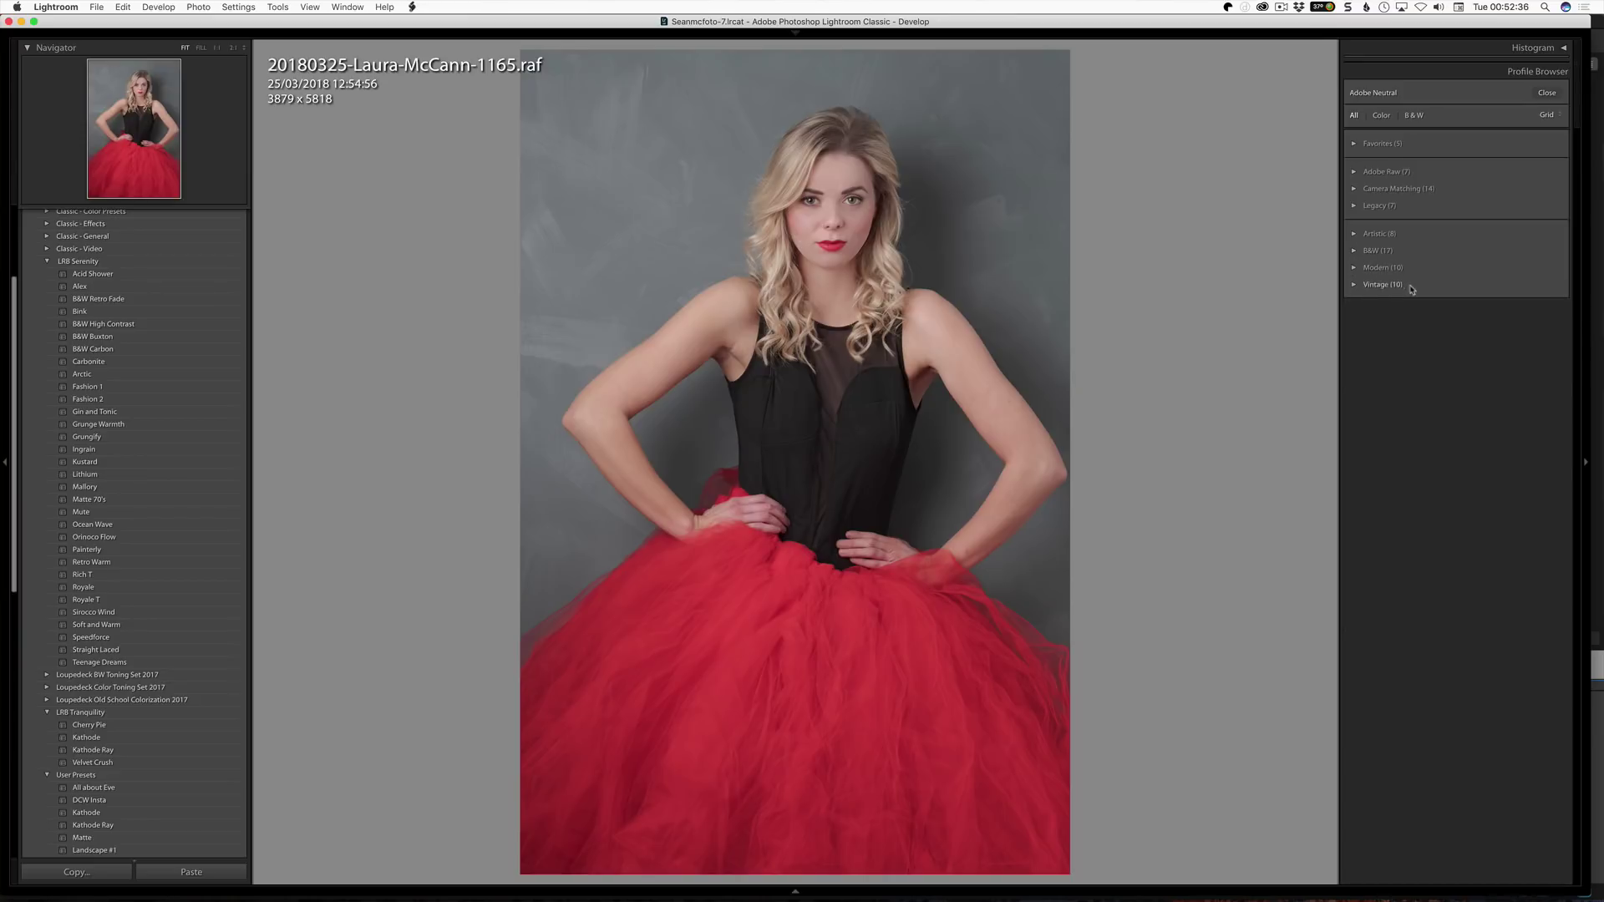
Step: Preview the Modern profiles on the raw portrait, collapse that group and expand the Vintage profiles
left_click(1380, 268)
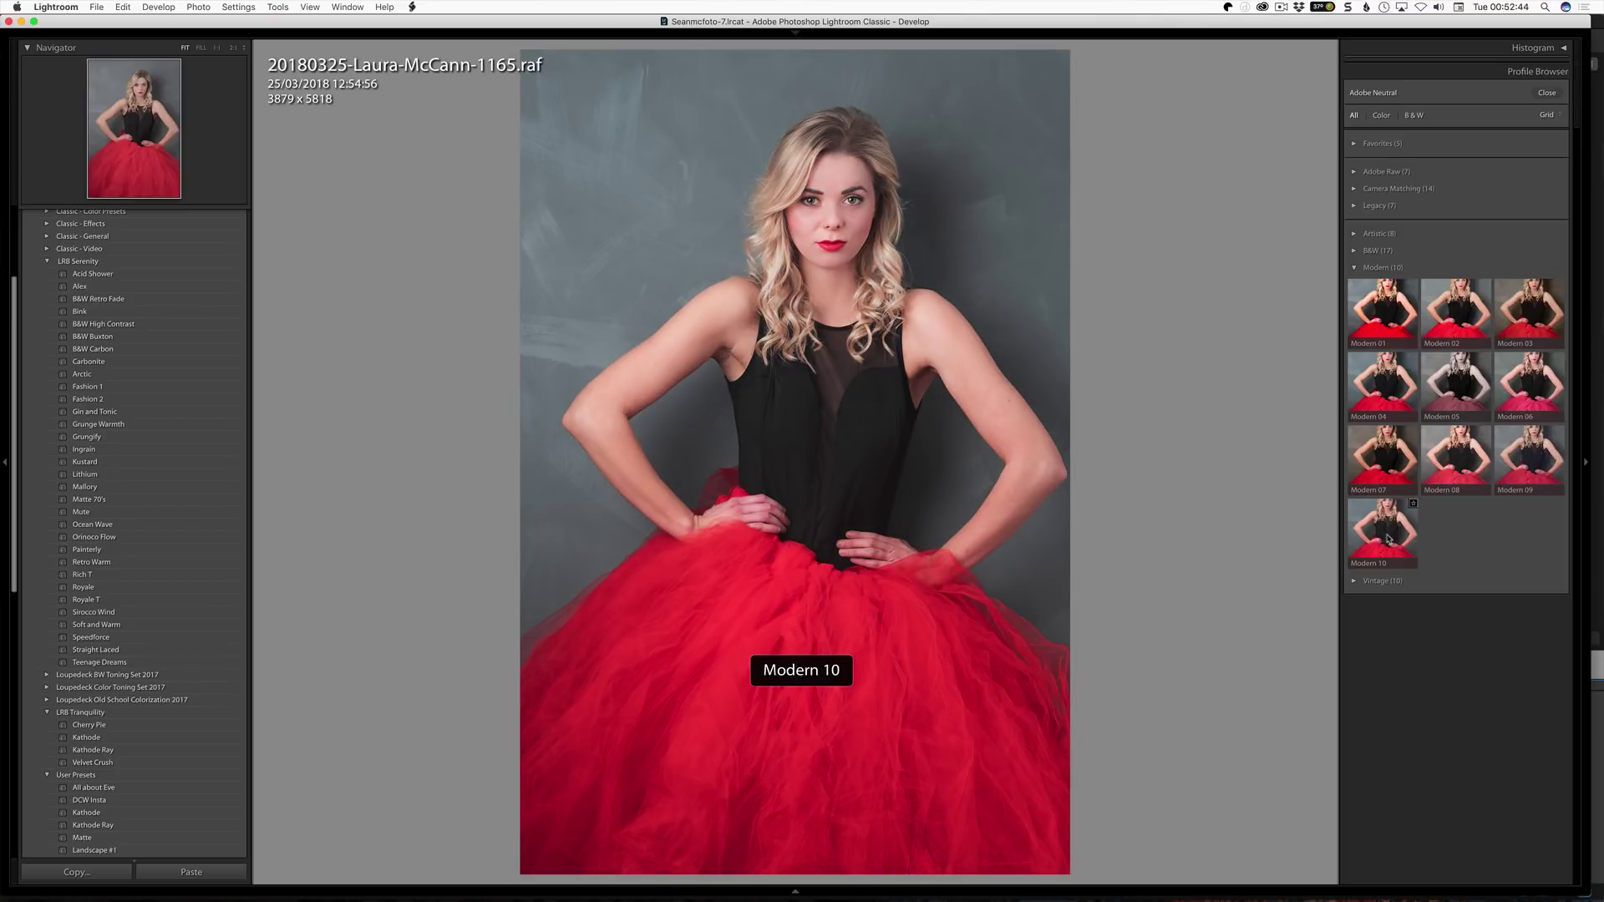
left_click(1355, 268)
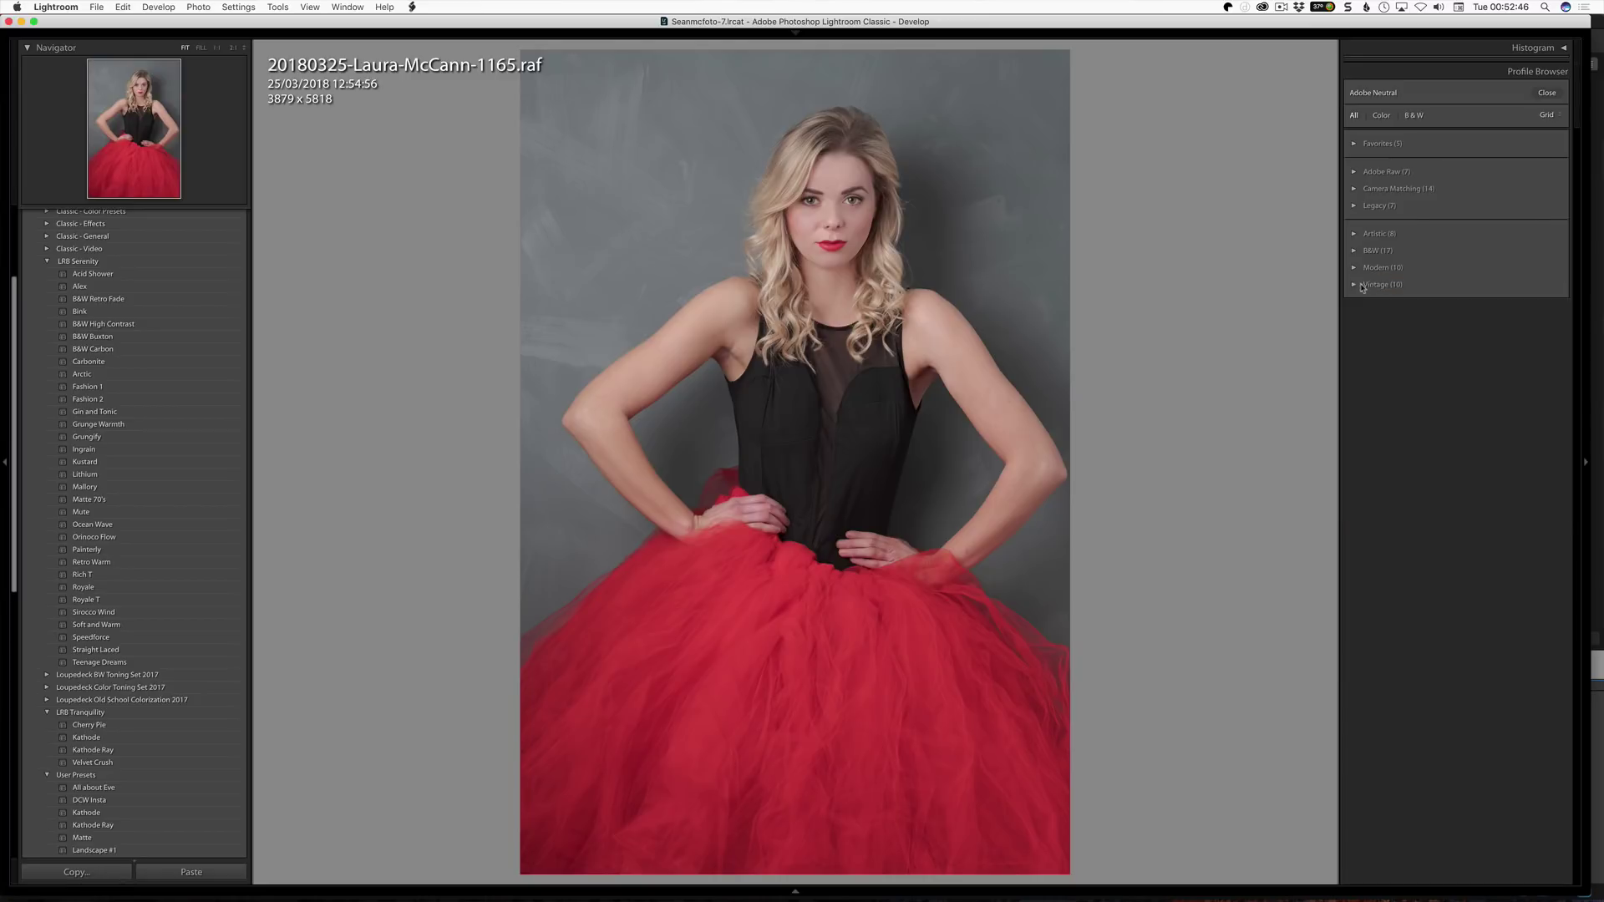
left_click(1355, 286)
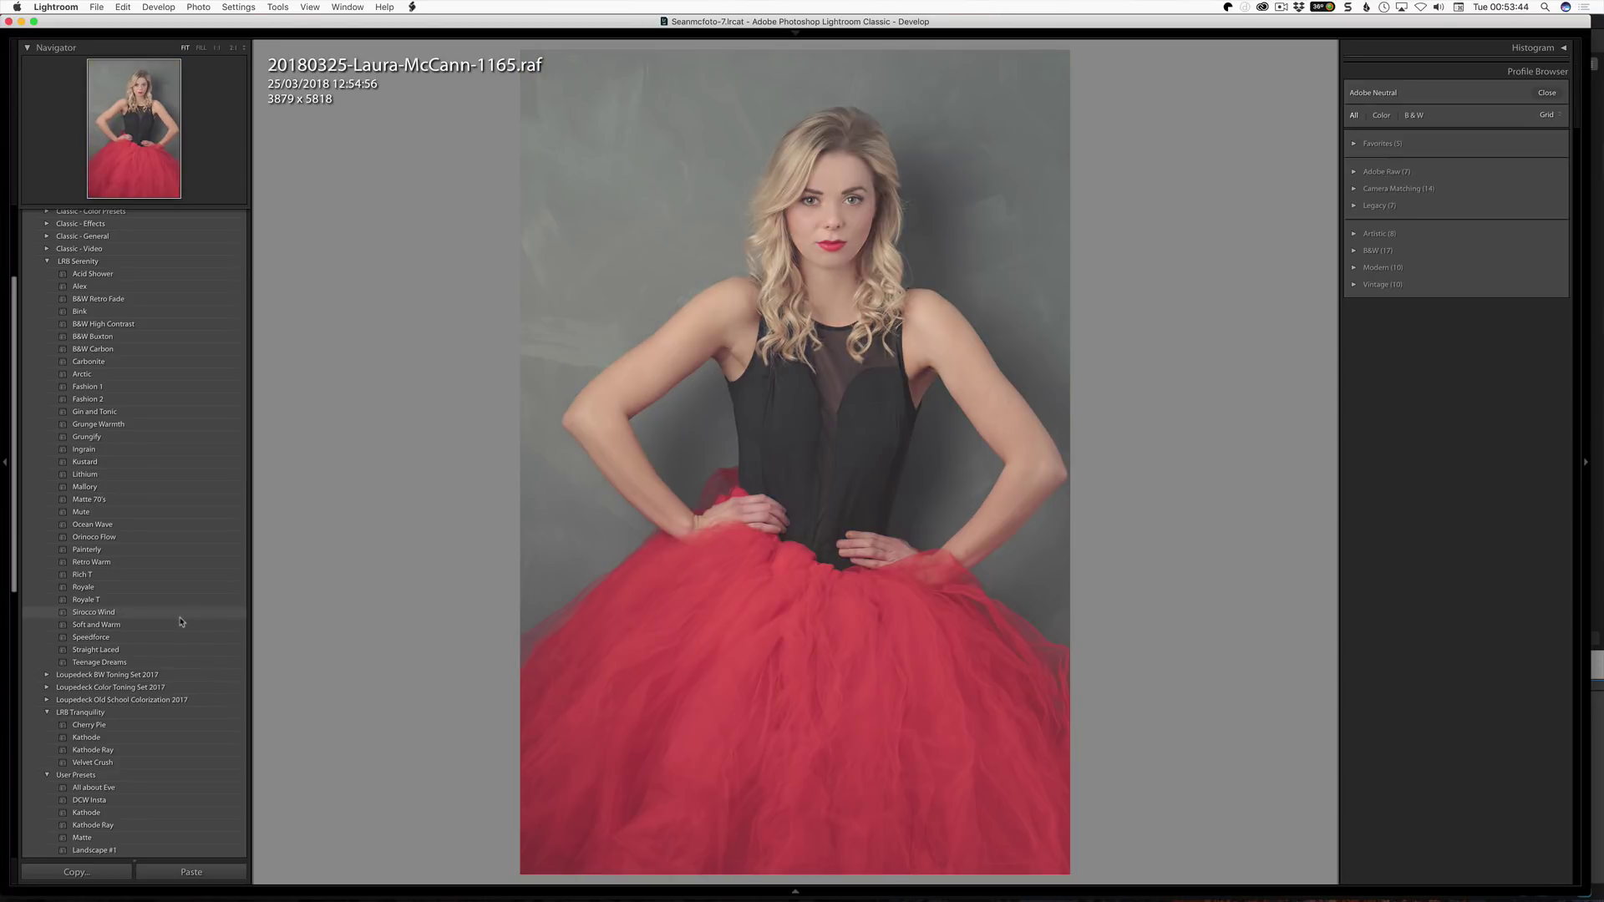
Step: Apply the Matte 70's preset to the portrait and set its opacity to 7 with the Opal opacity slider
key("v")
key("v")
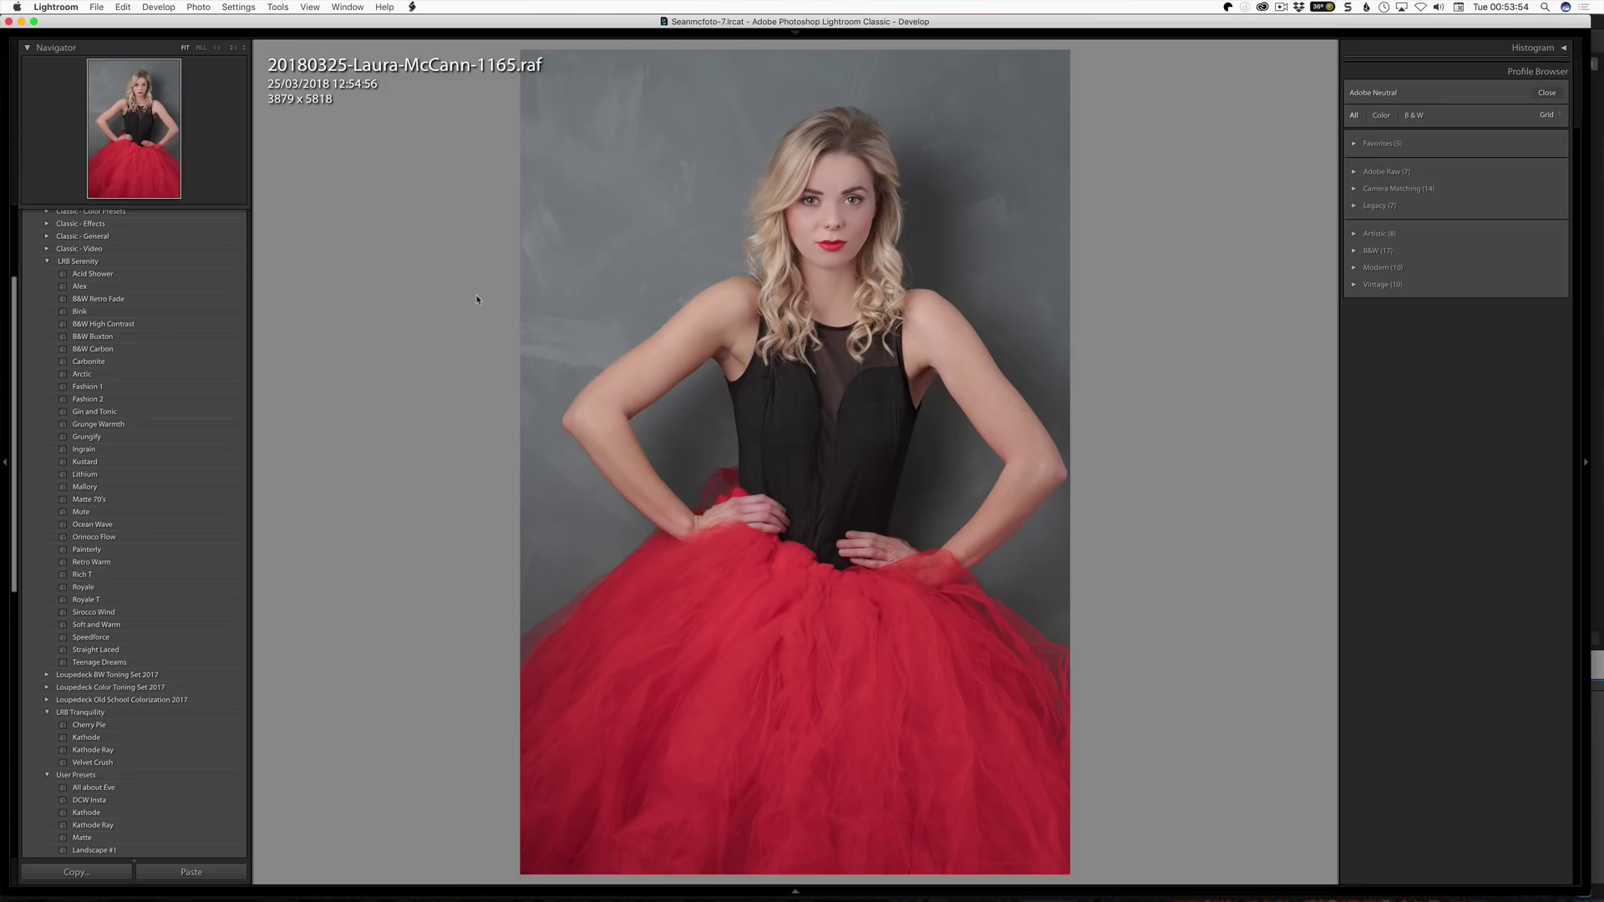
left_click(141, 507)
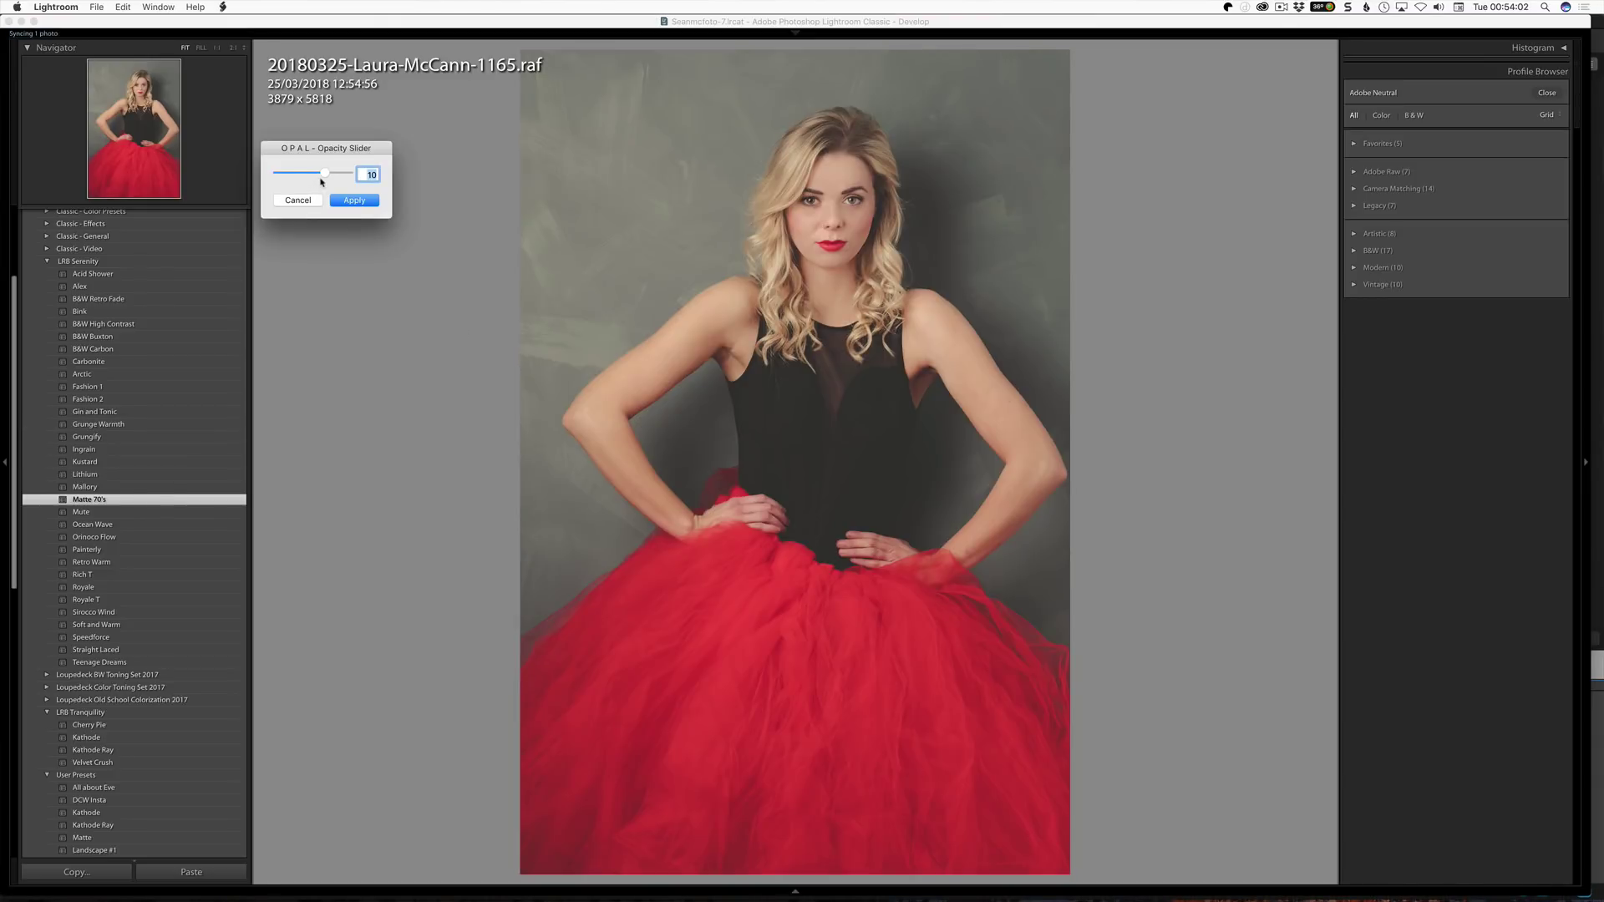
left_click_drag(321, 181, 311, 175)
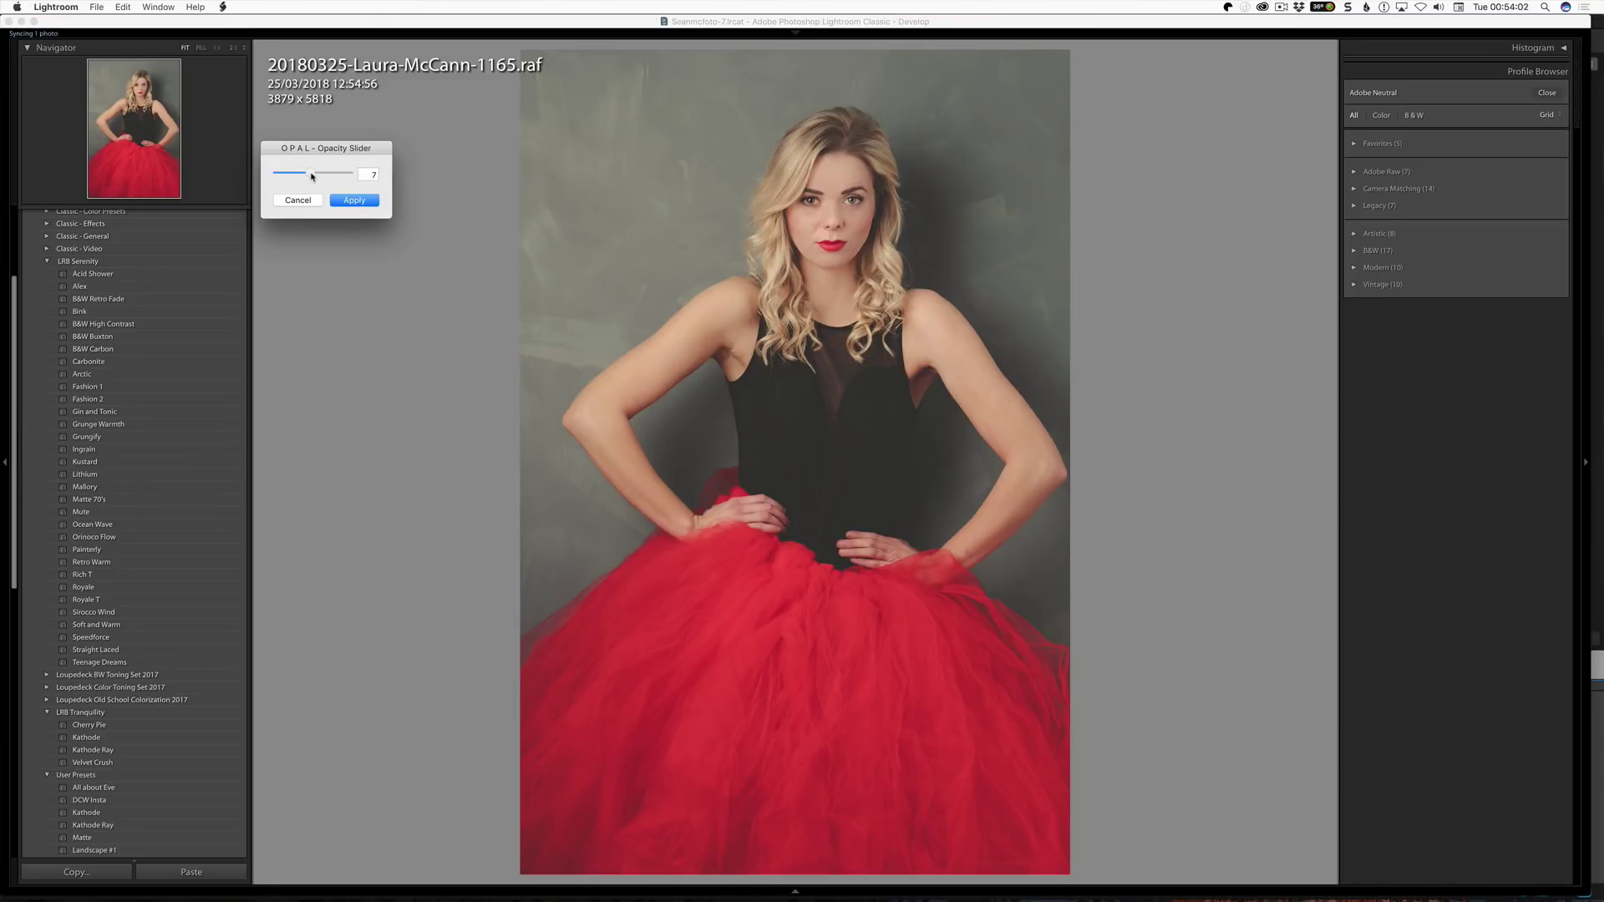
left_click(354, 200)
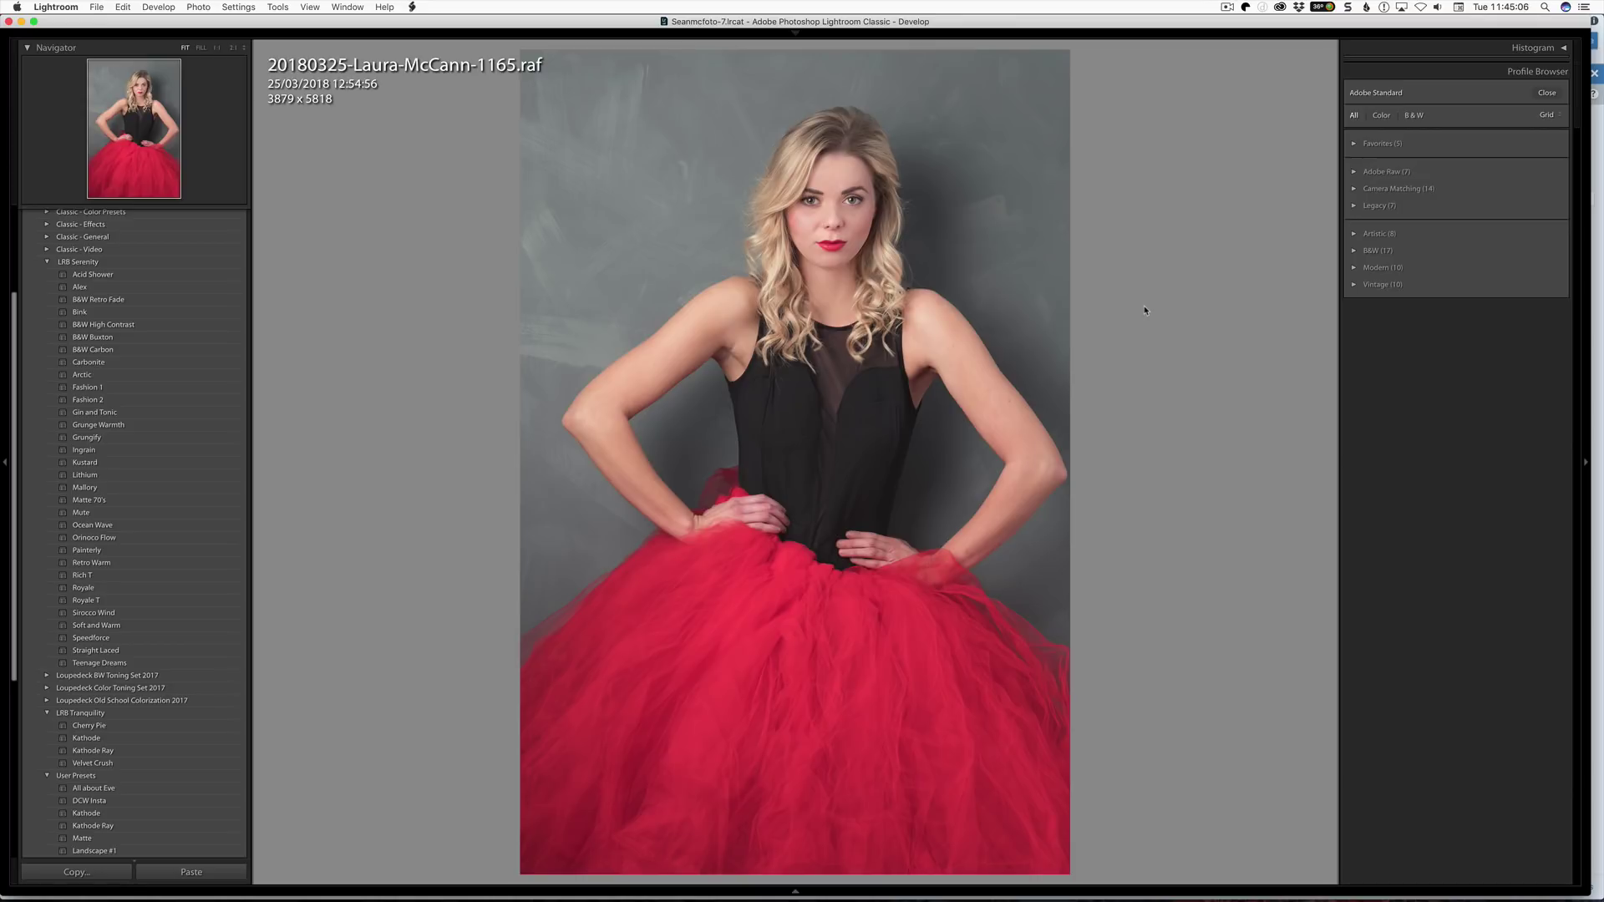
Step: View the captured preset-to-XMP conversion message in Snagit and return to Lightroom
key("super+Tab")
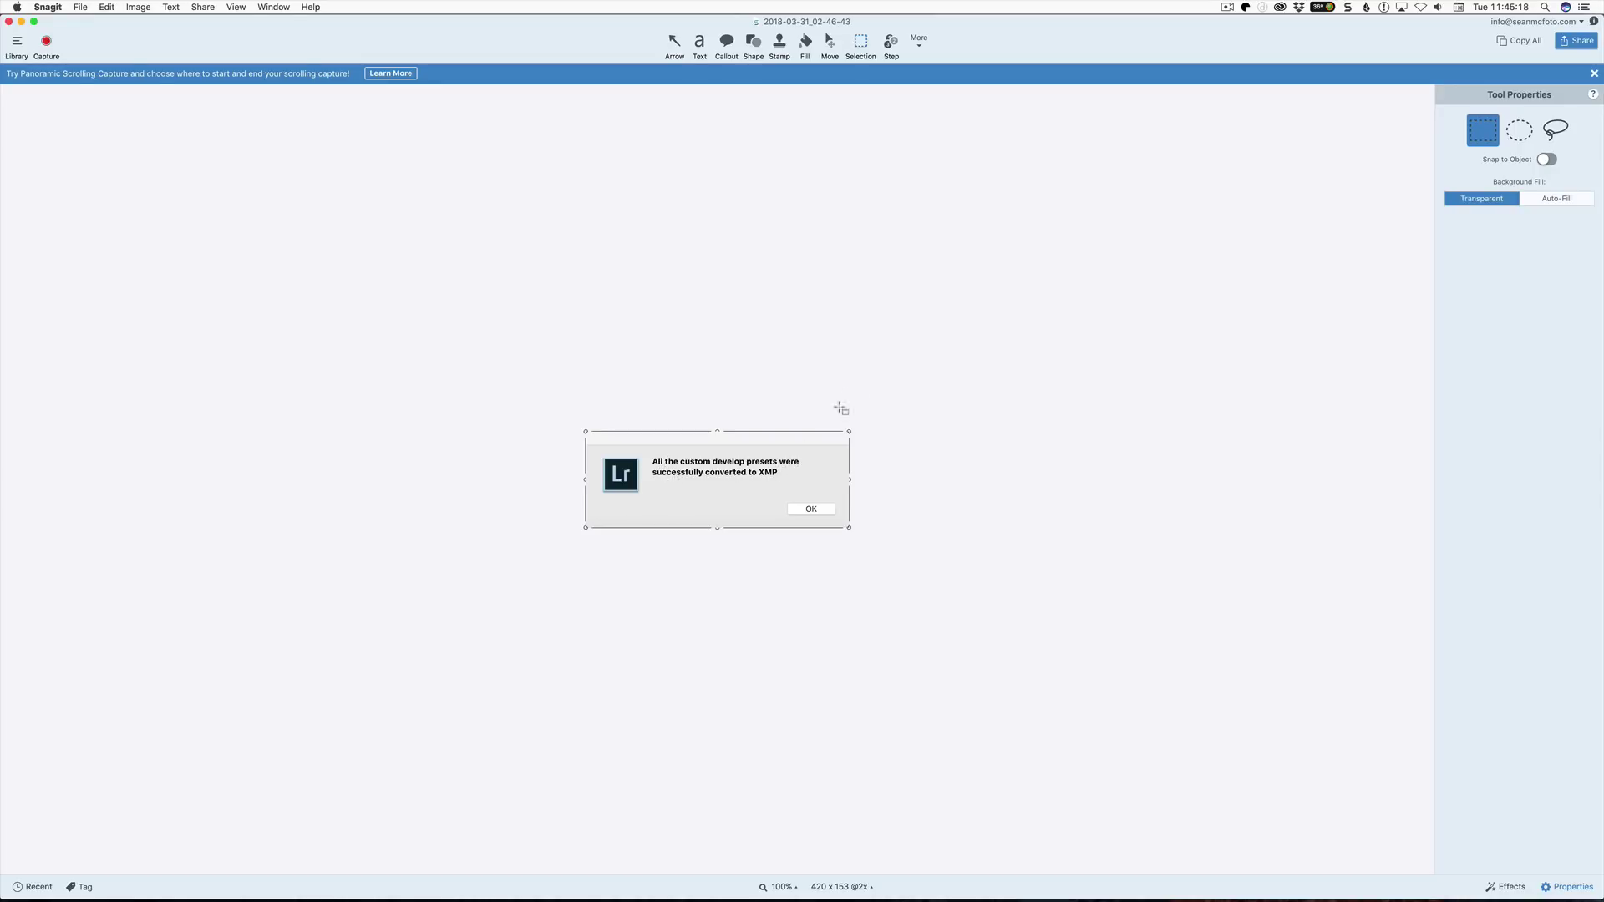
key("super+Tab")
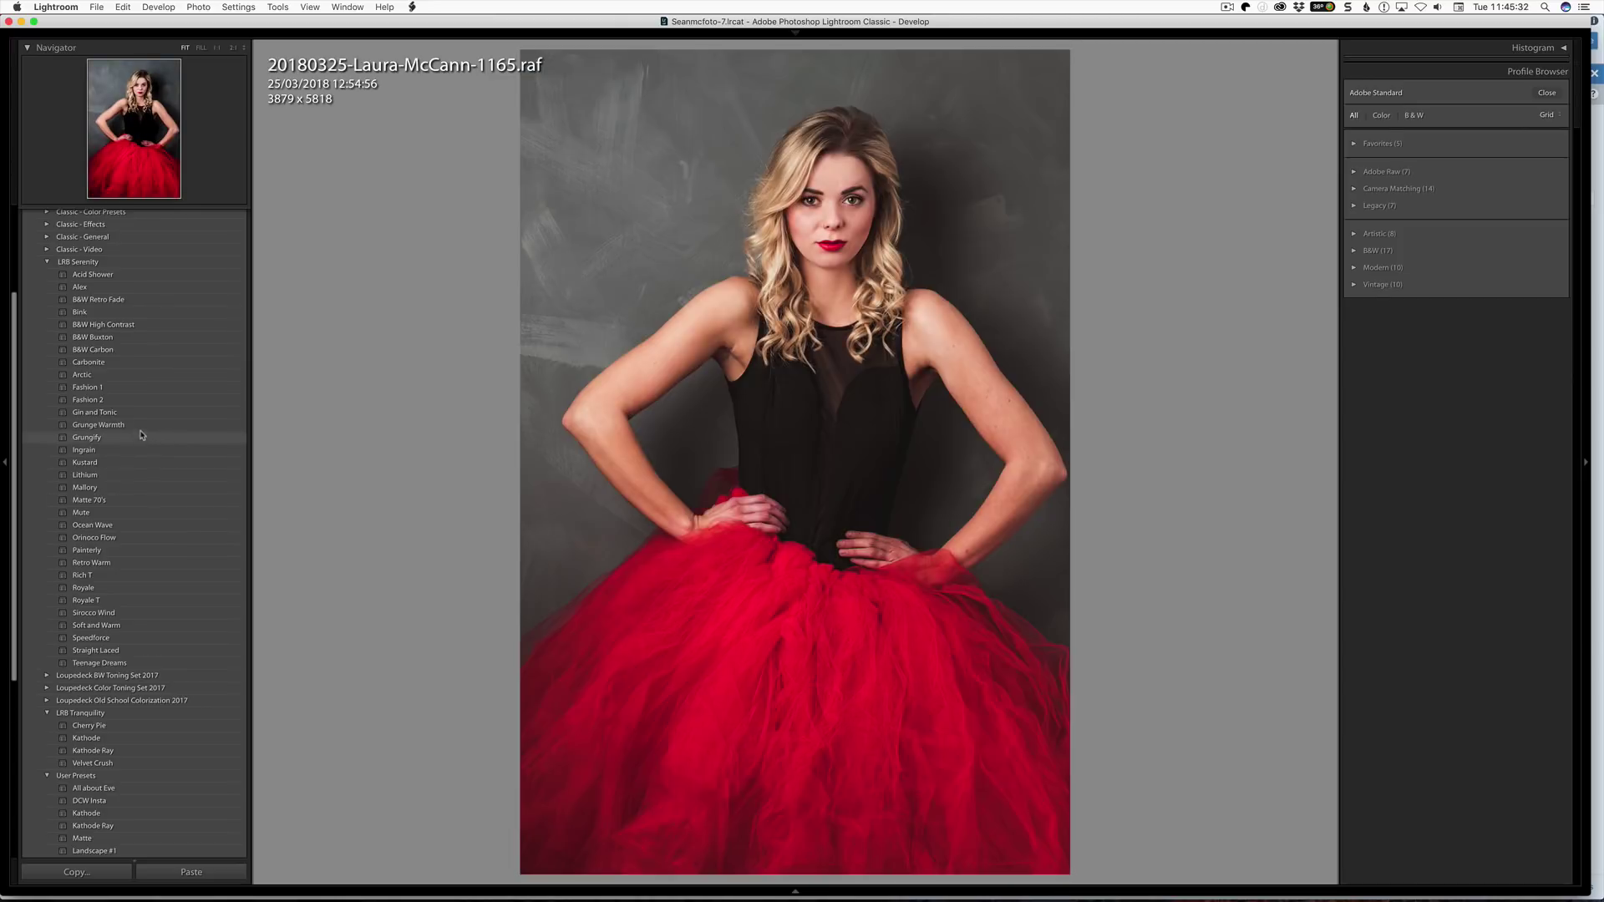
Step: Reveal the Grunge Warmth preset file in Finder and check the folder hierarchy above Settings
right_click(157, 424)
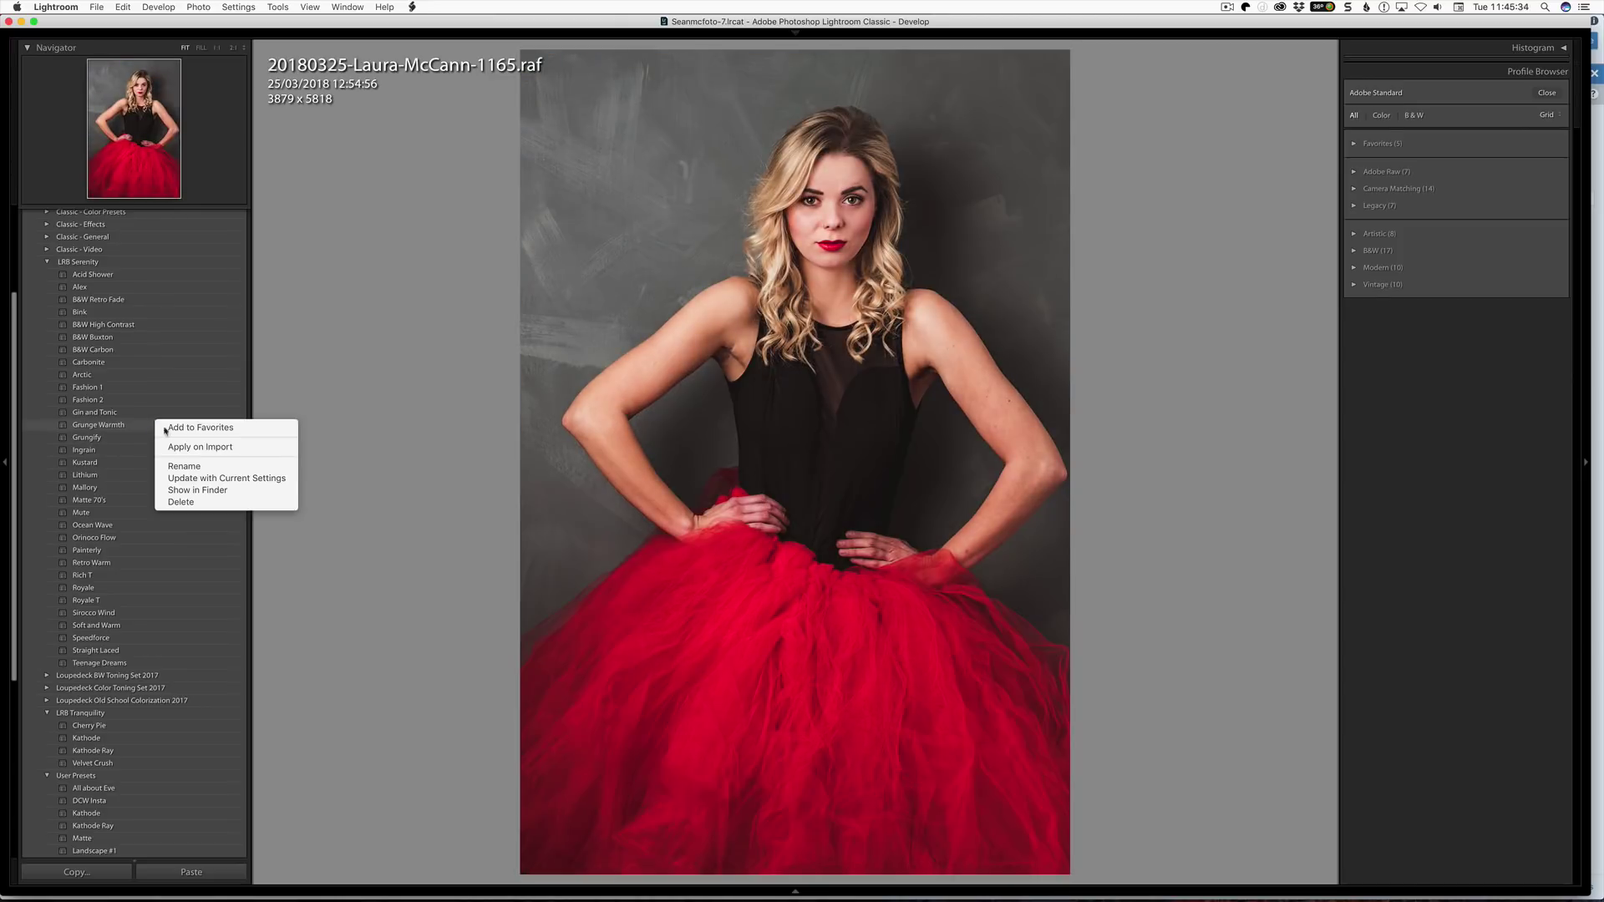
left_click(251, 490)
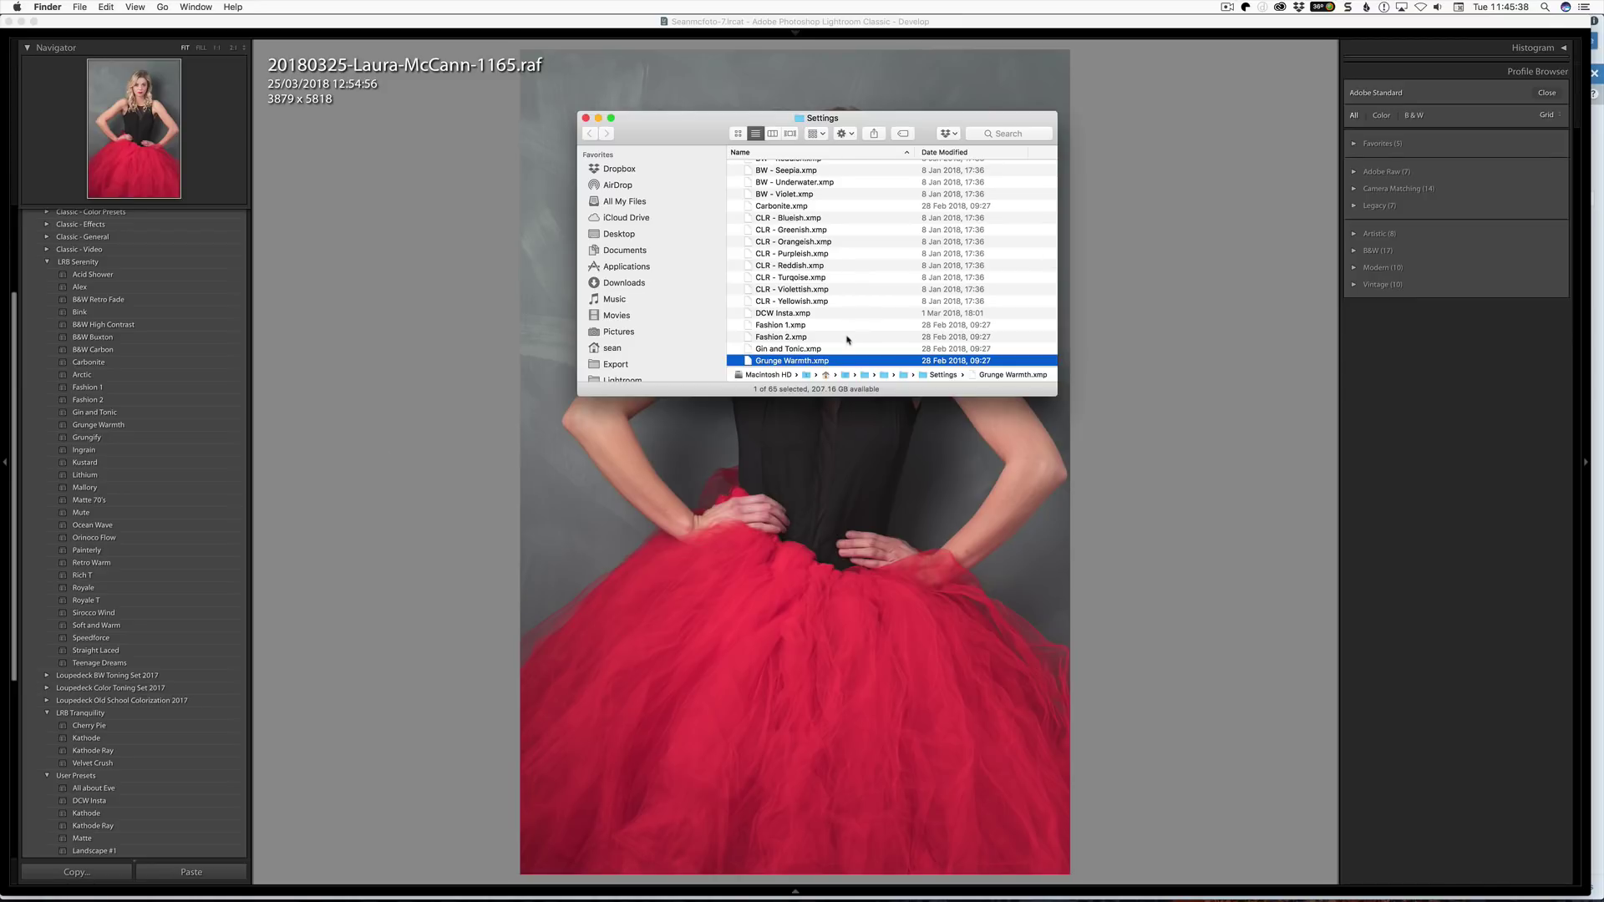
left_click(827, 119, "super")
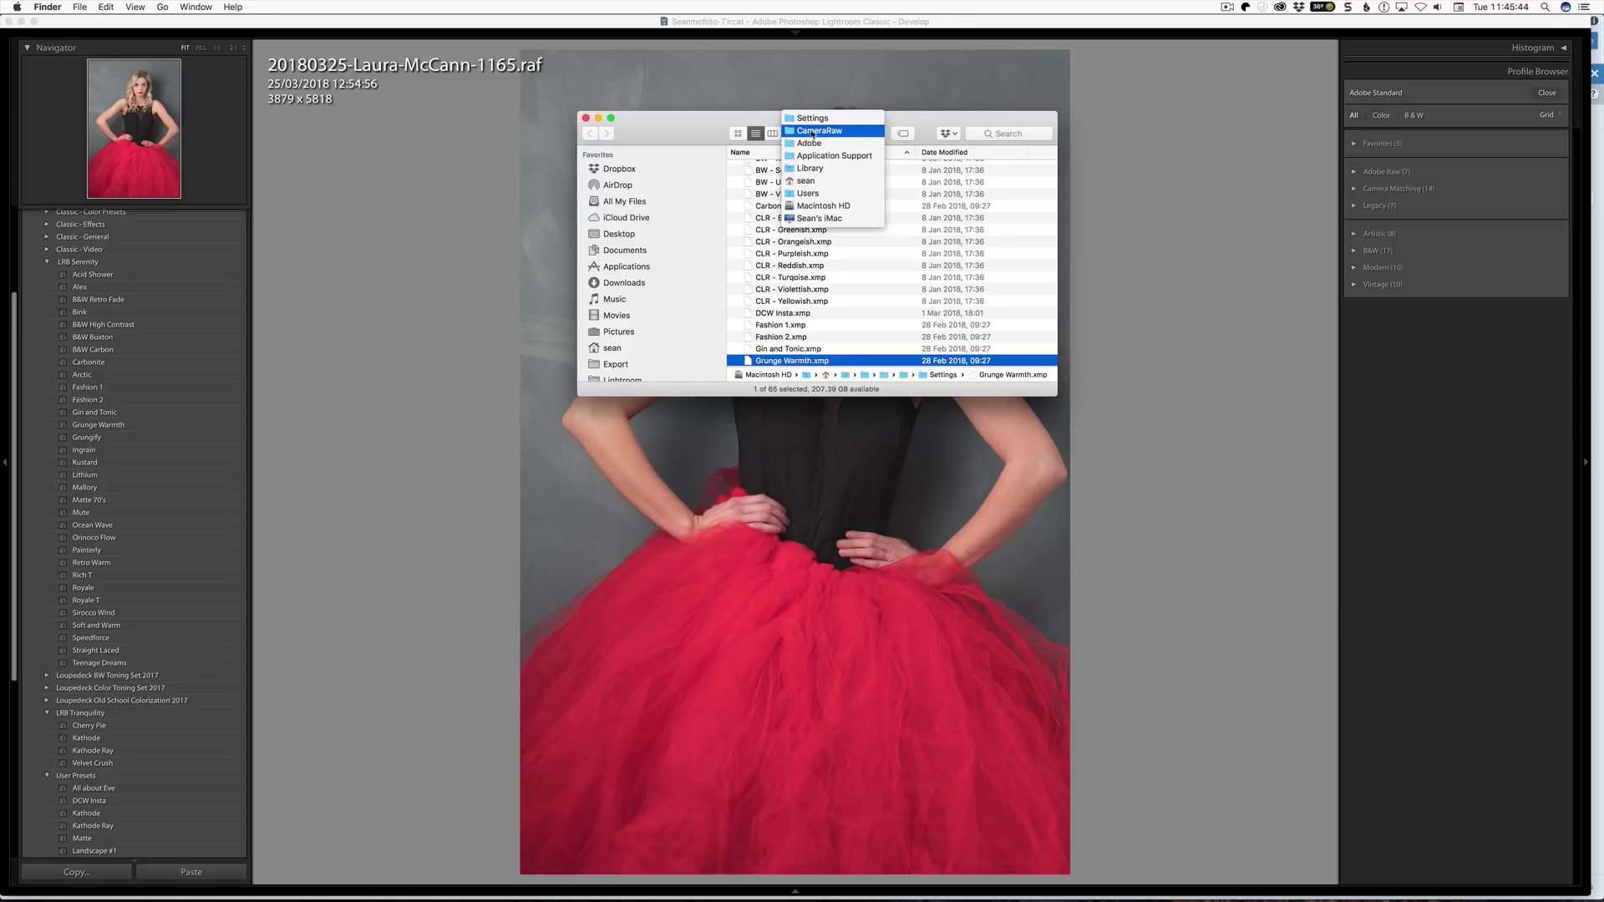
key("Escape")
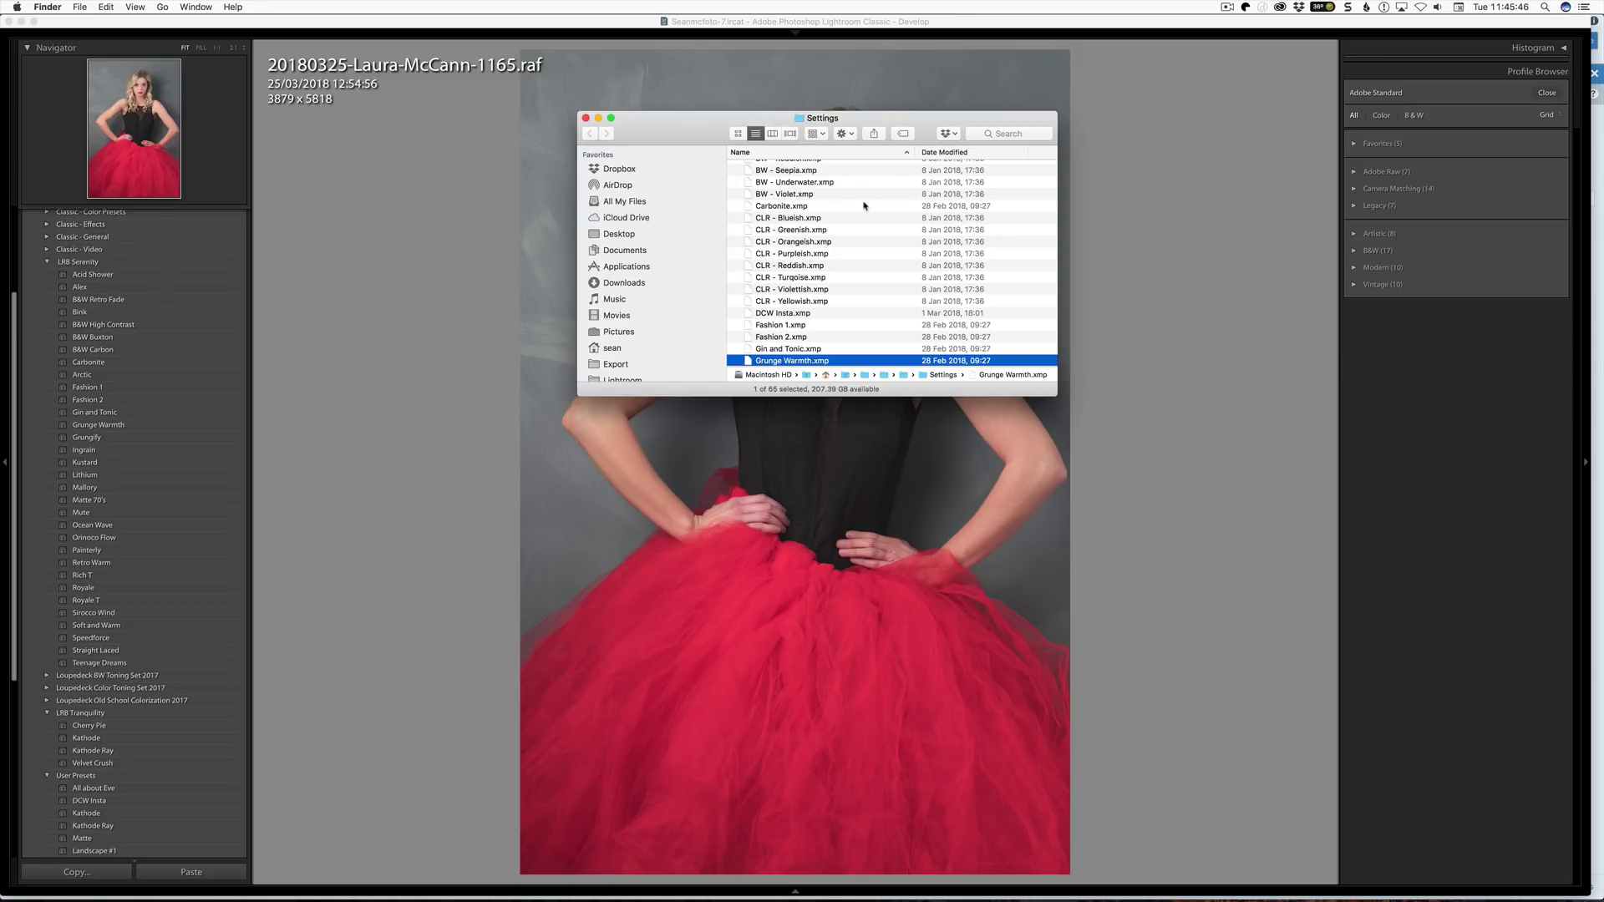
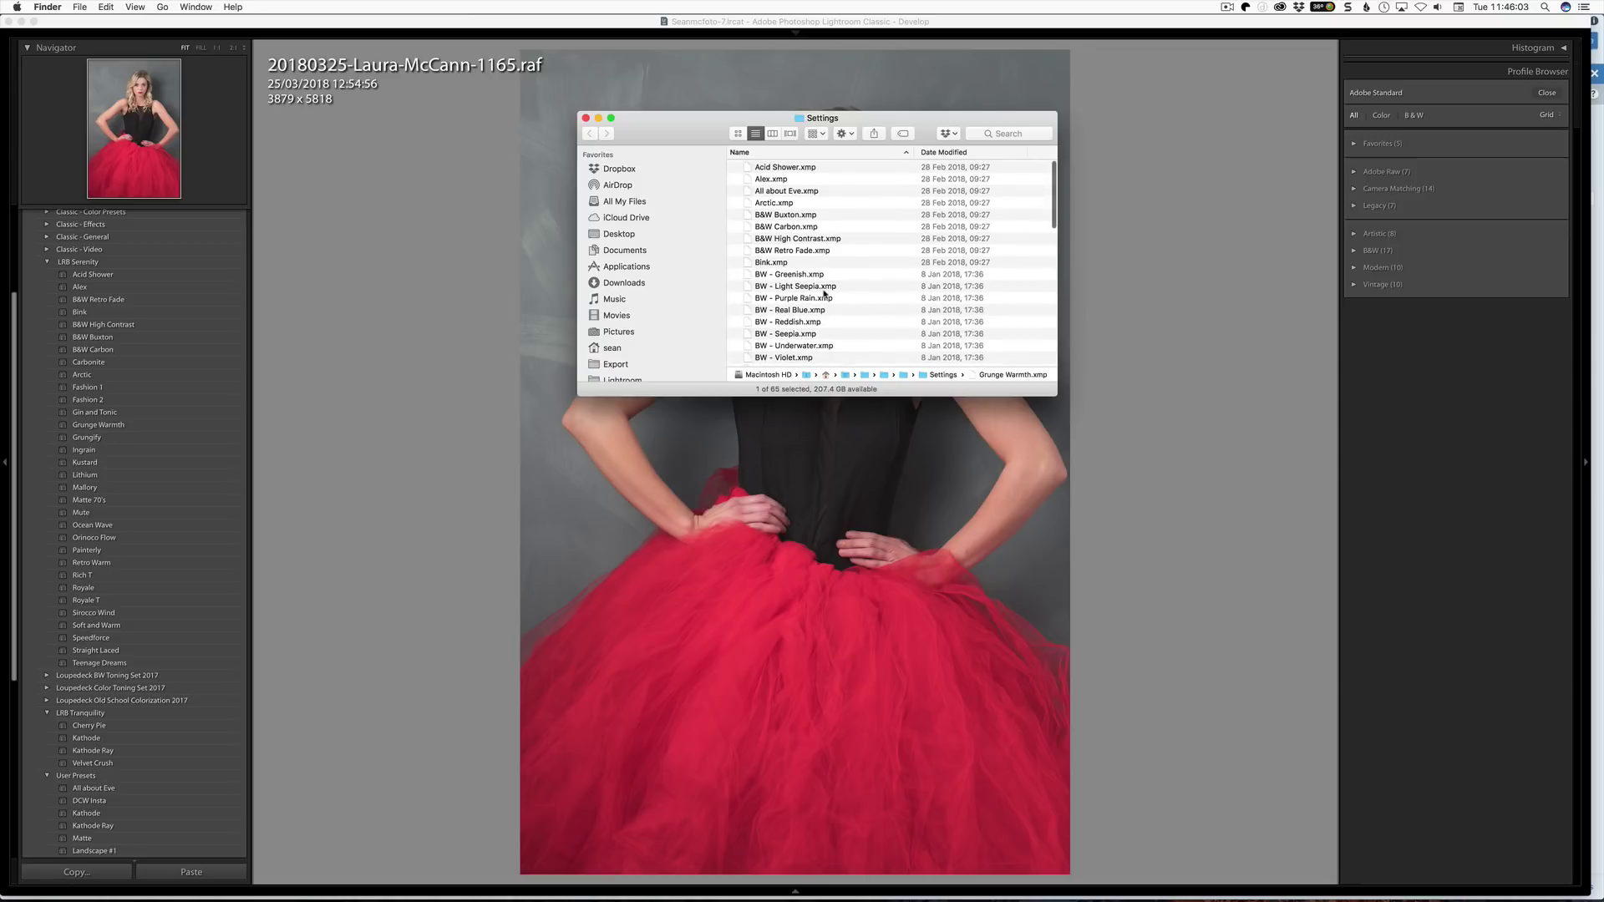
Step: Browse the XMP presets in the Settings folder, expand User Presets and bring up the file options for Matte.xmp
scroll(854, 278, "down", 5)
scroll(853, 277, "down", 5)
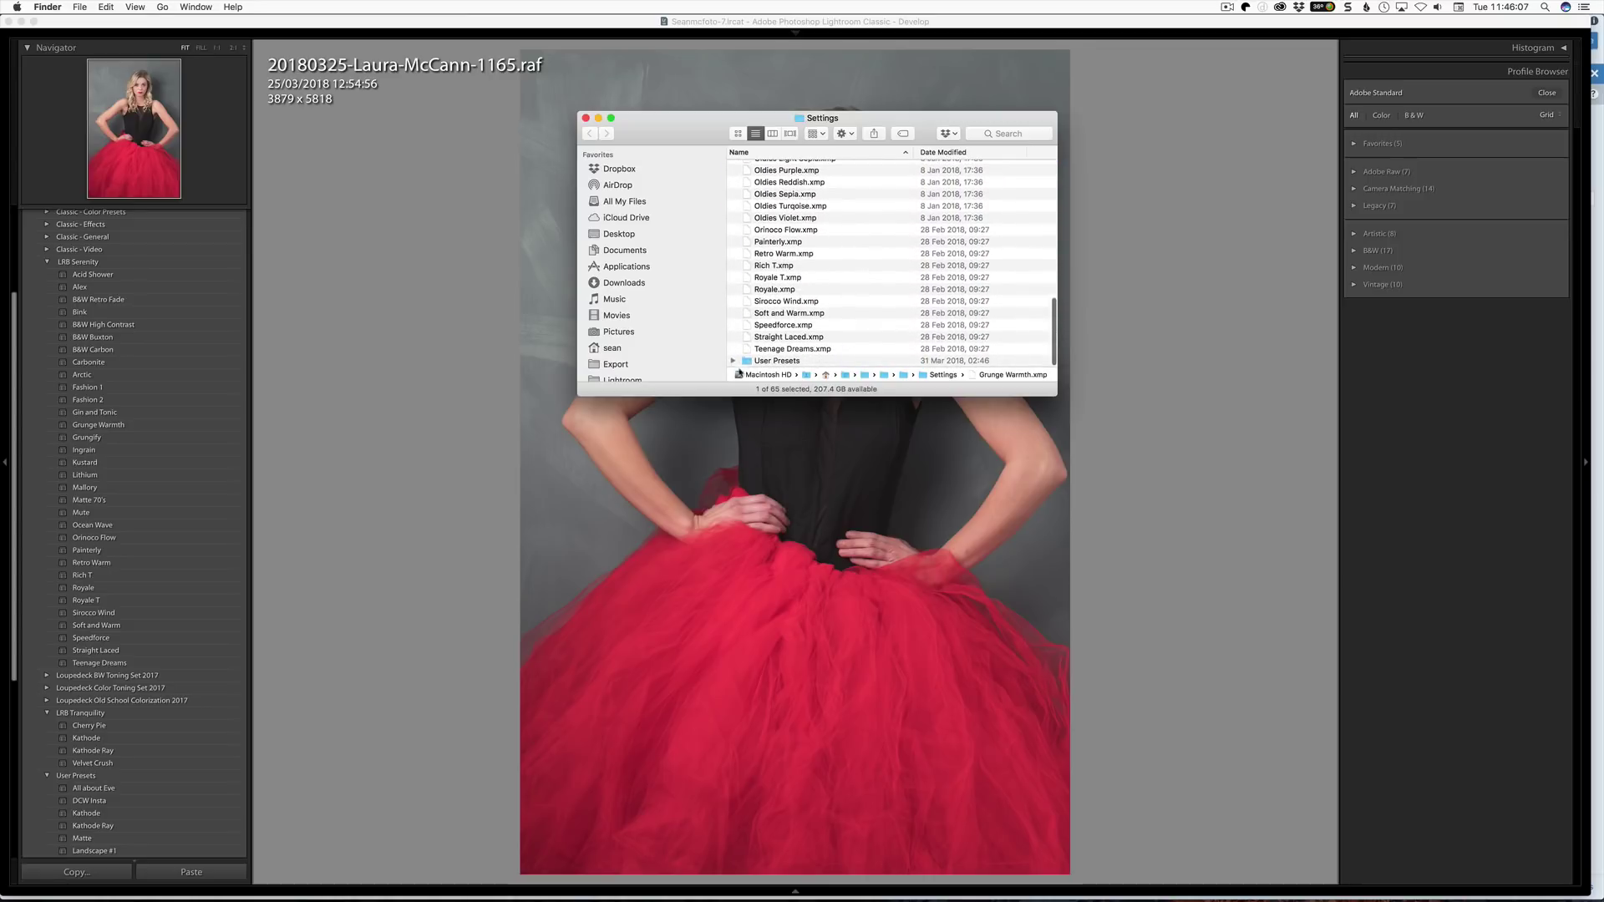
left_click(732, 357)
scroll(888, 308, "down", 2)
scroll(888, 308, "up", 2)
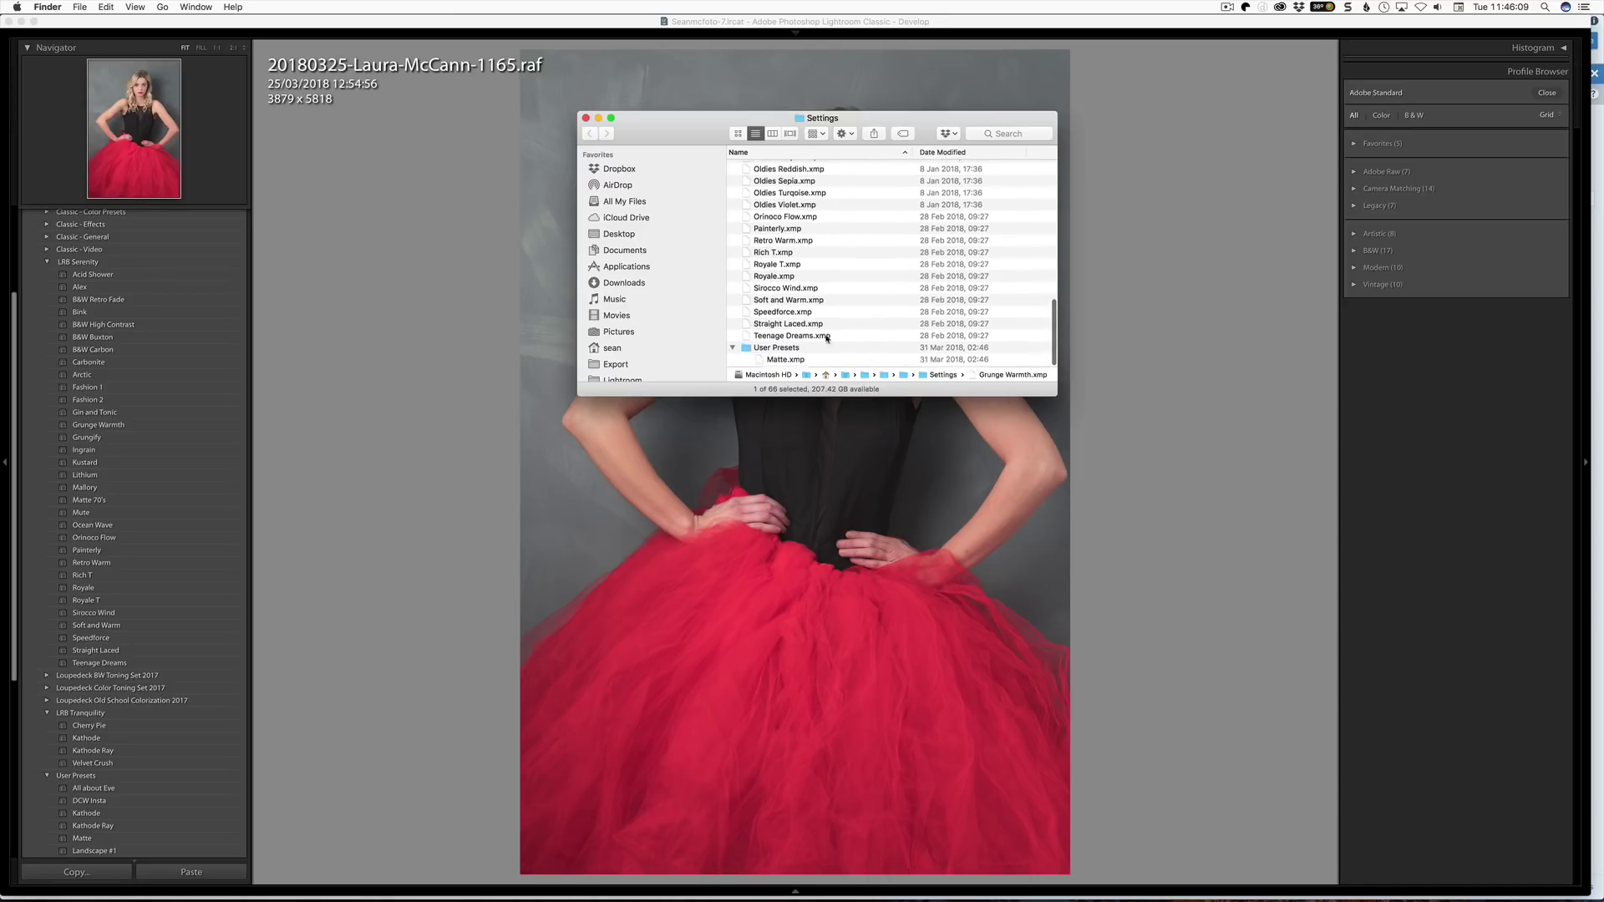
left_click(814, 360)
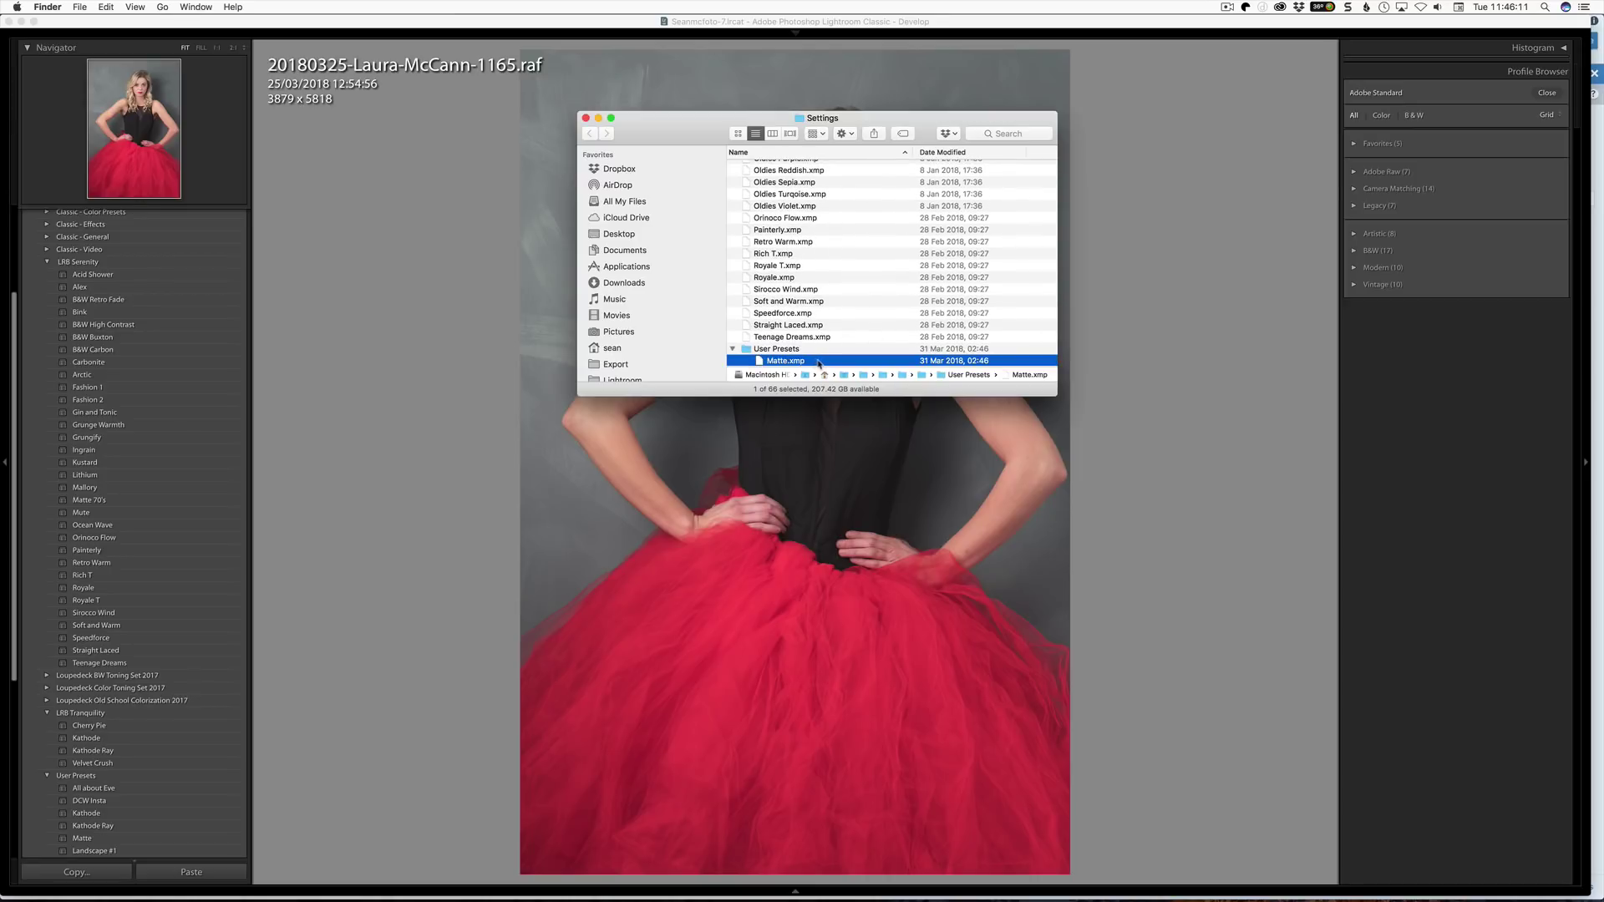
right_click(823, 361)
mouse_move(888, 379)
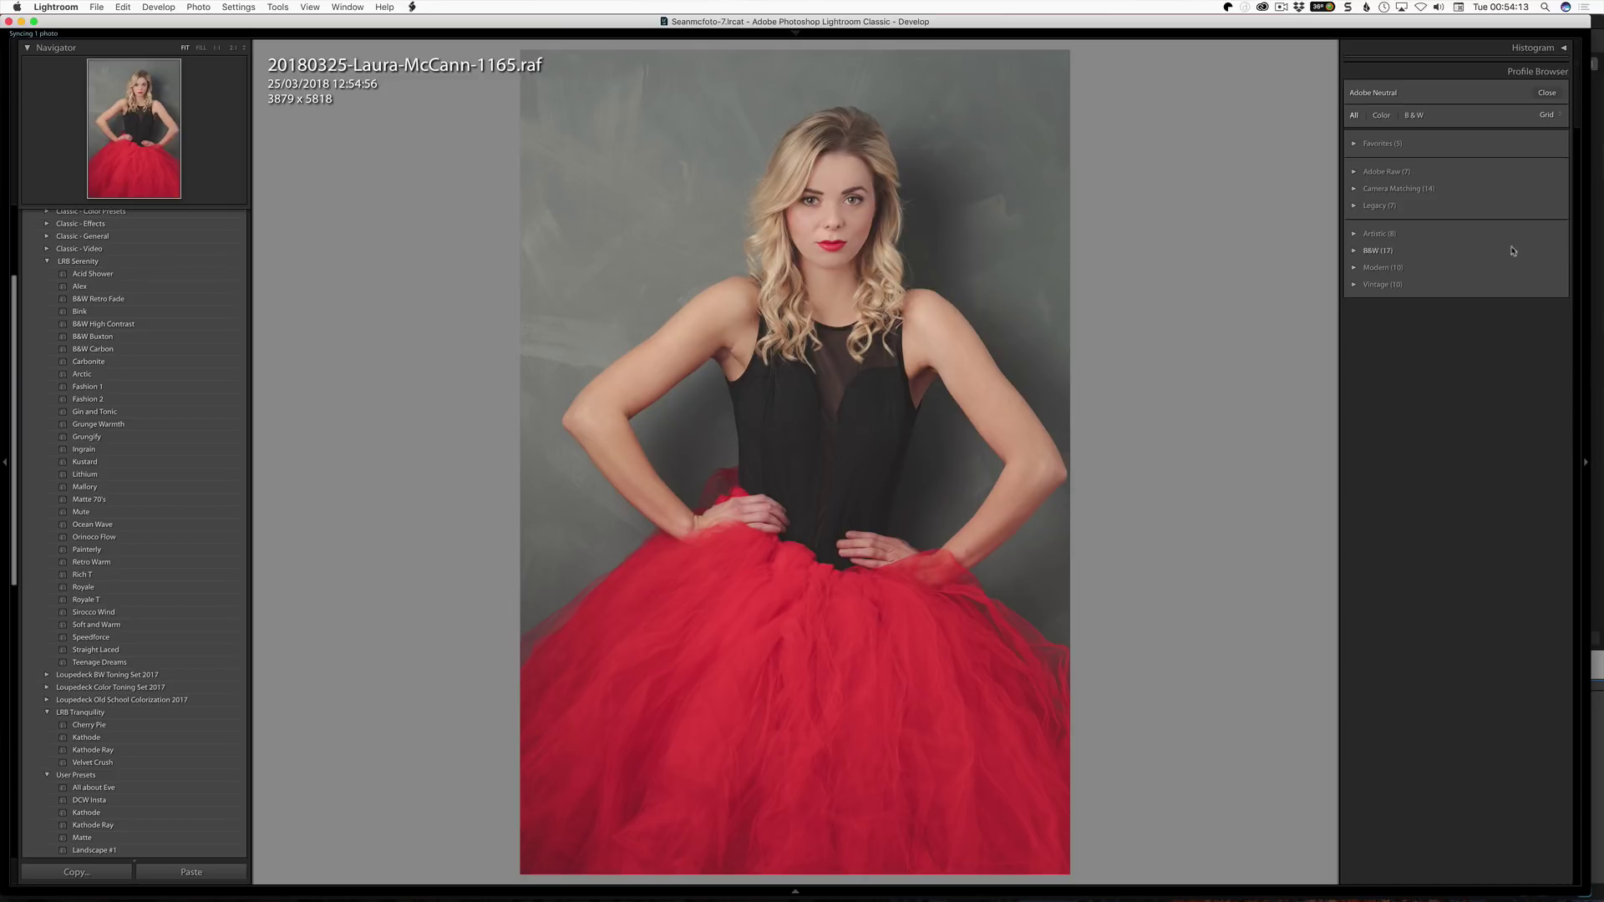
Step: Back in Lightroom, reopen the Profile Browser from the Basic adjustments and filter it to color profiles only
left_click(1545, 94)
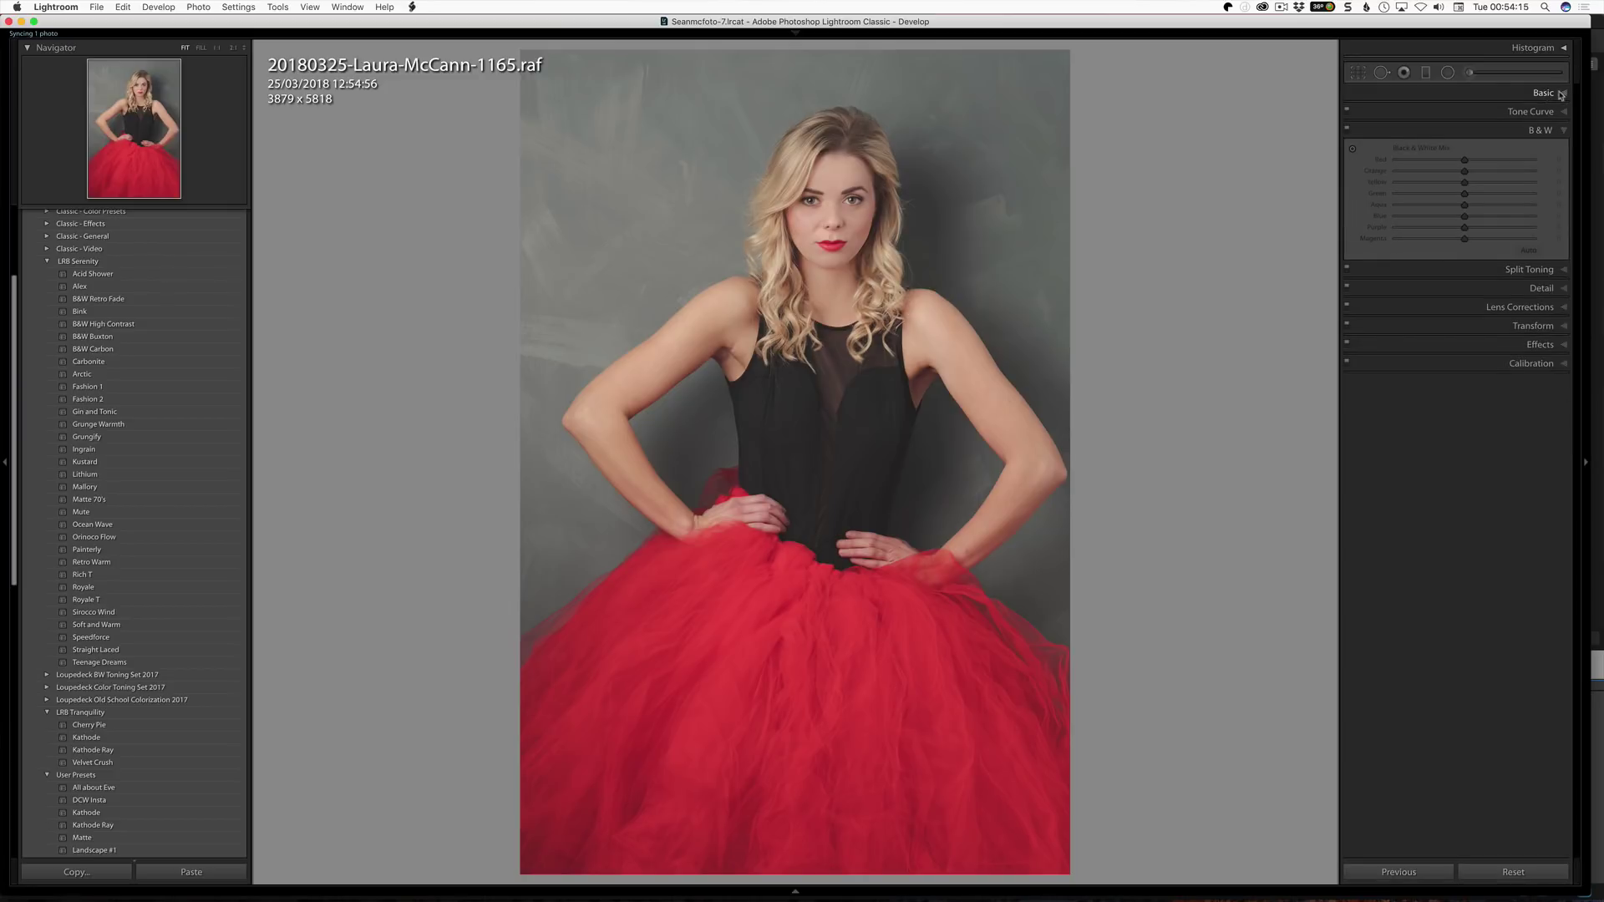
left_click(1549, 94)
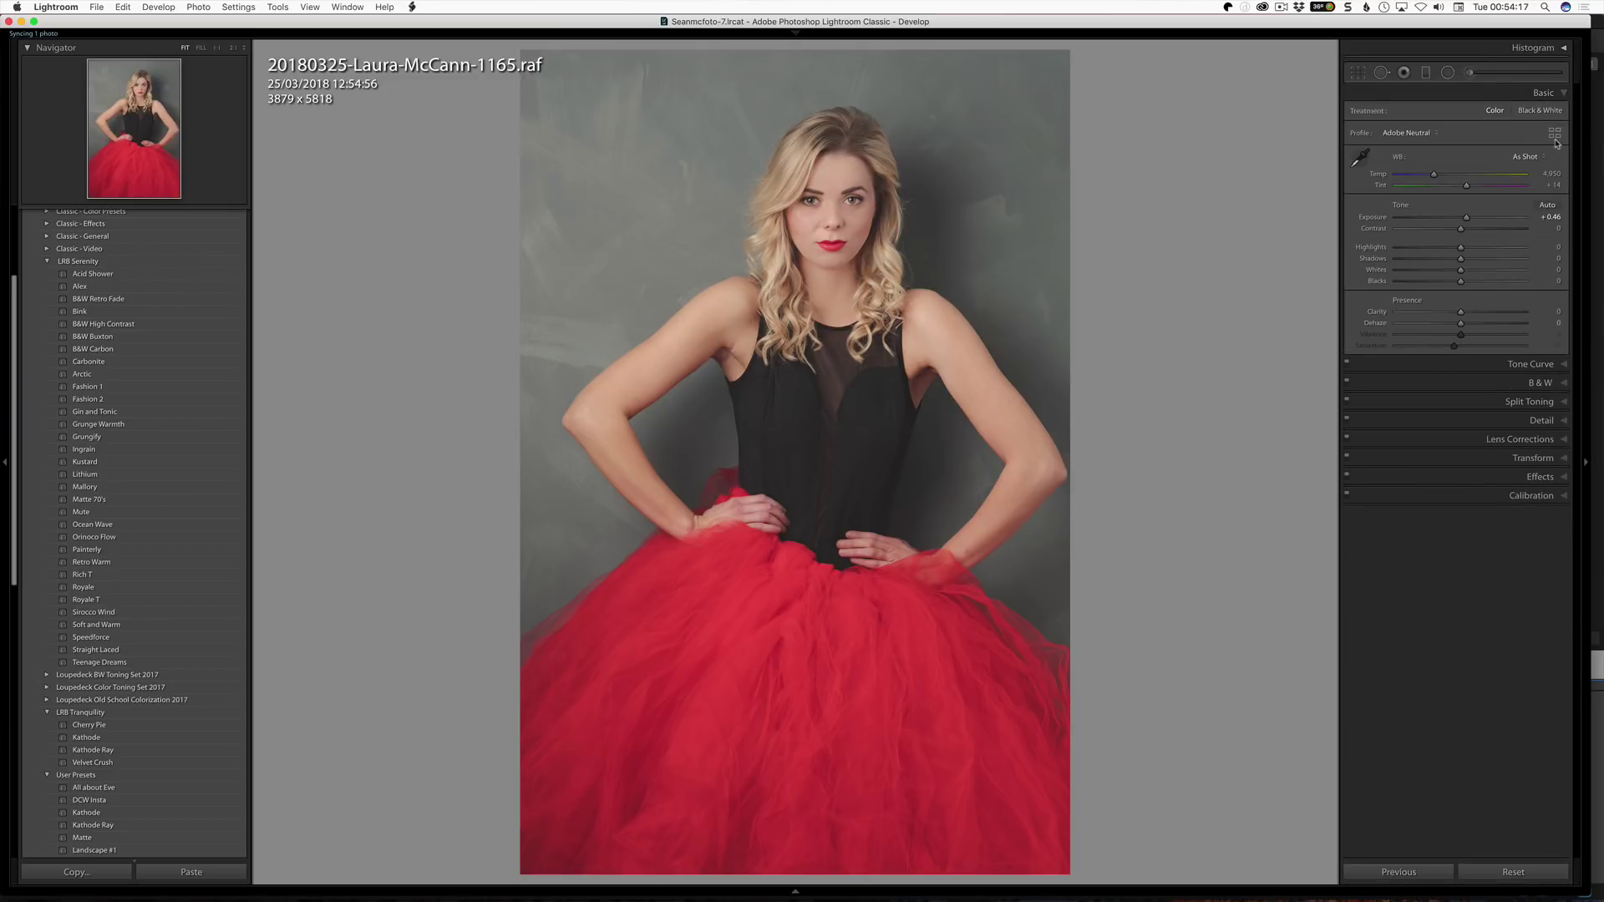
left_click(1555, 132)
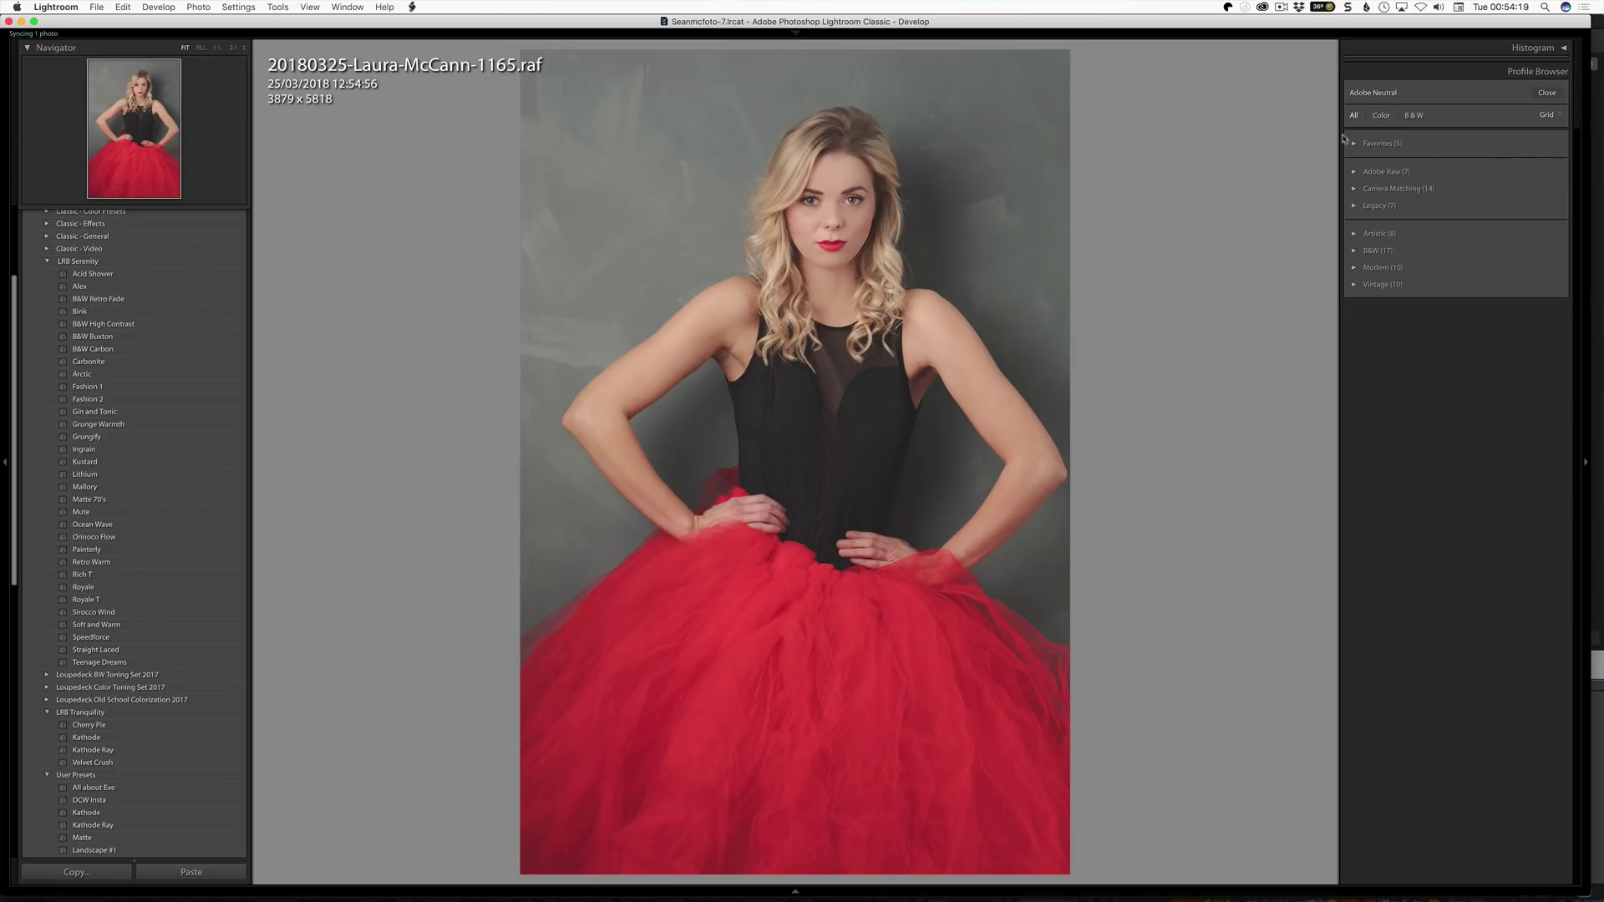
left_click(1382, 116)
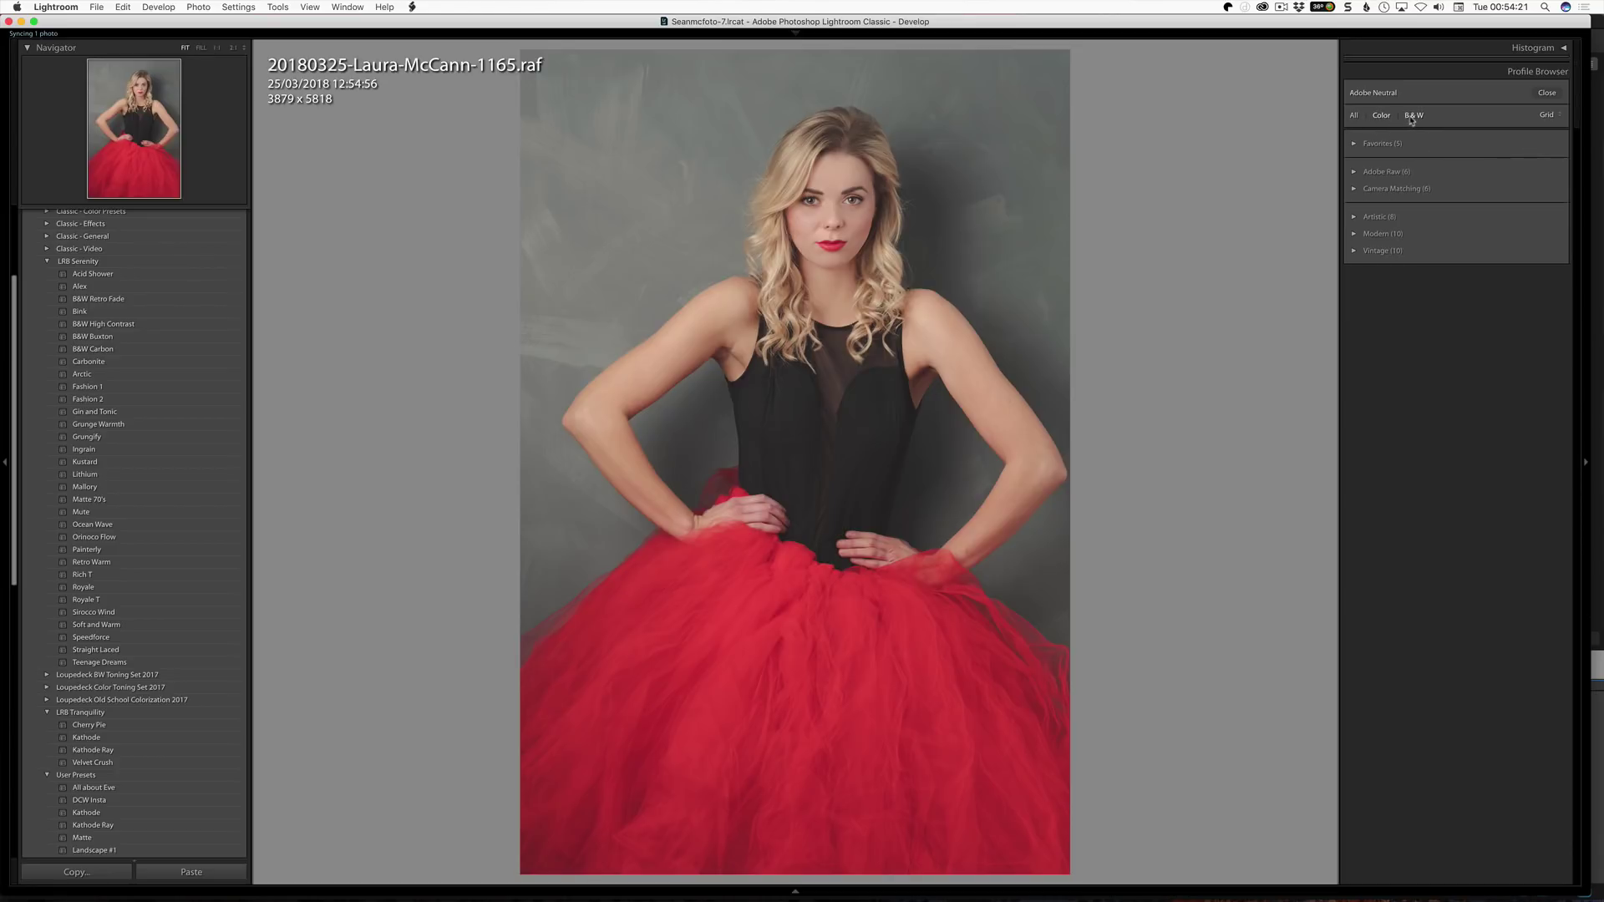
Step: Filter the Profile Browser to B&W profiles, display them as large thumbnails and expand the Camera Matching group
left_click(1411, 121)
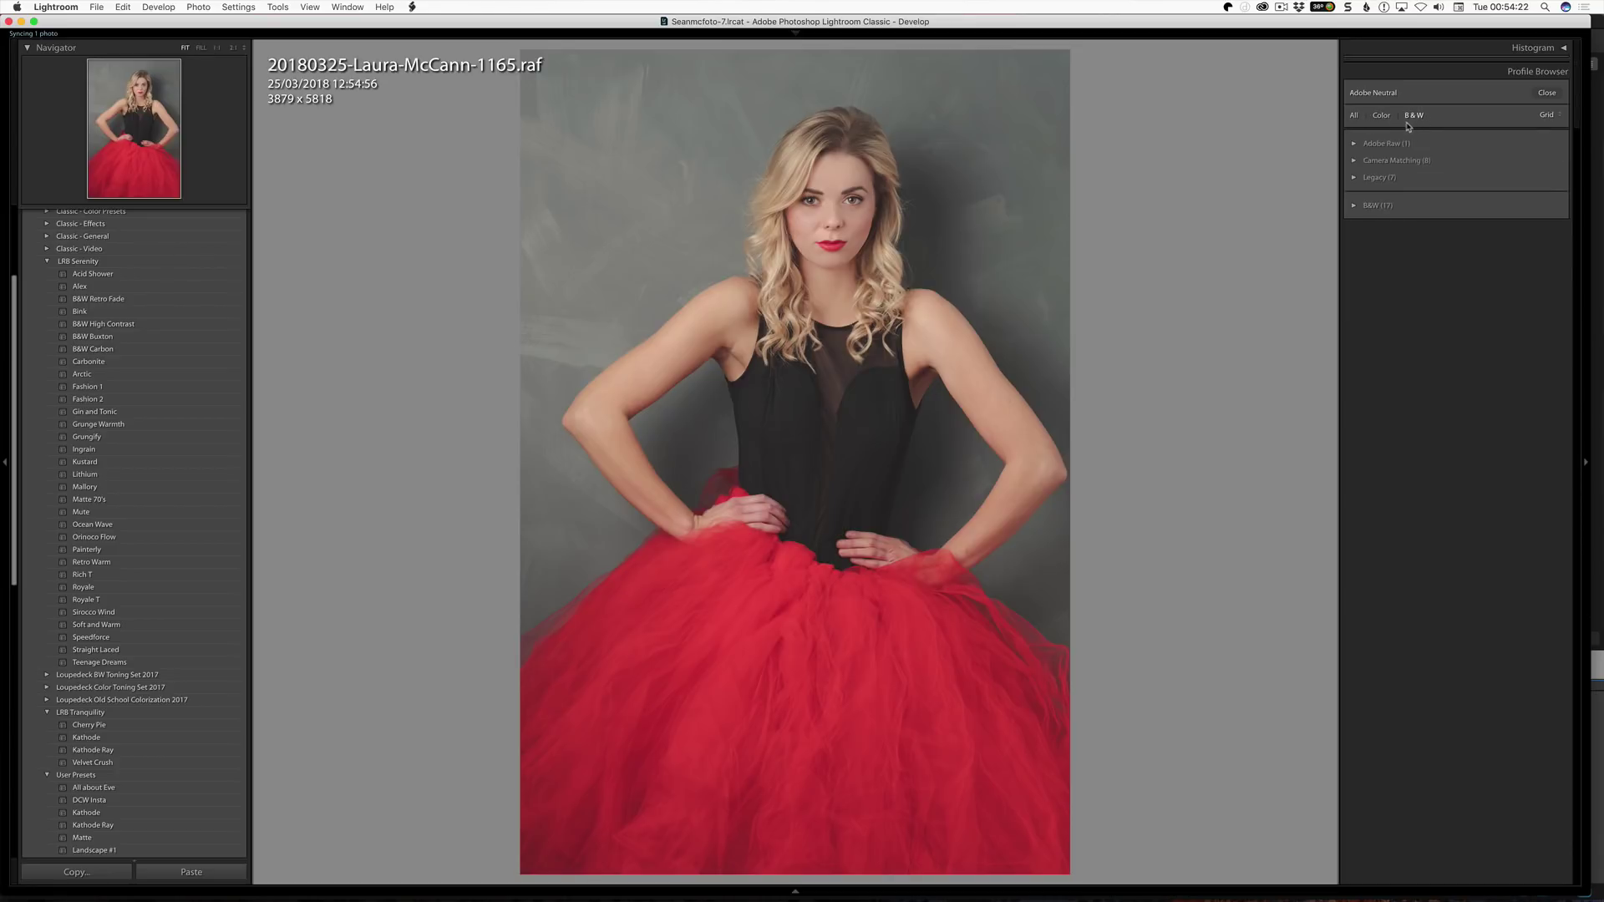
left_click(1545, 116)
left_click(1547, 125)
left_click(1354, 161)
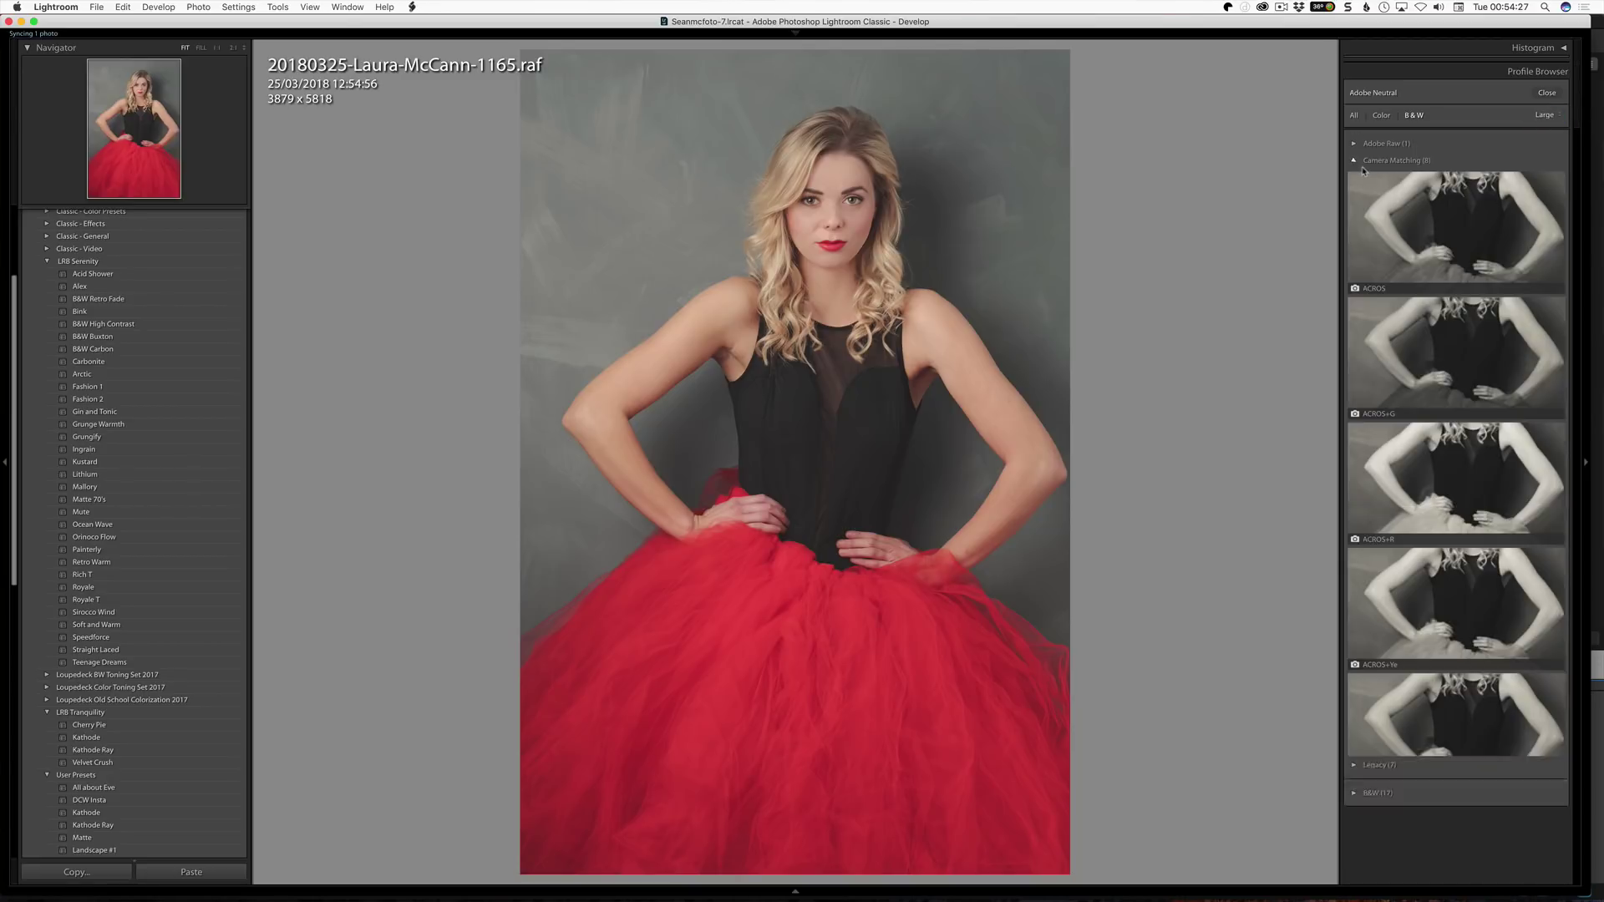
left_click(1456, 218)
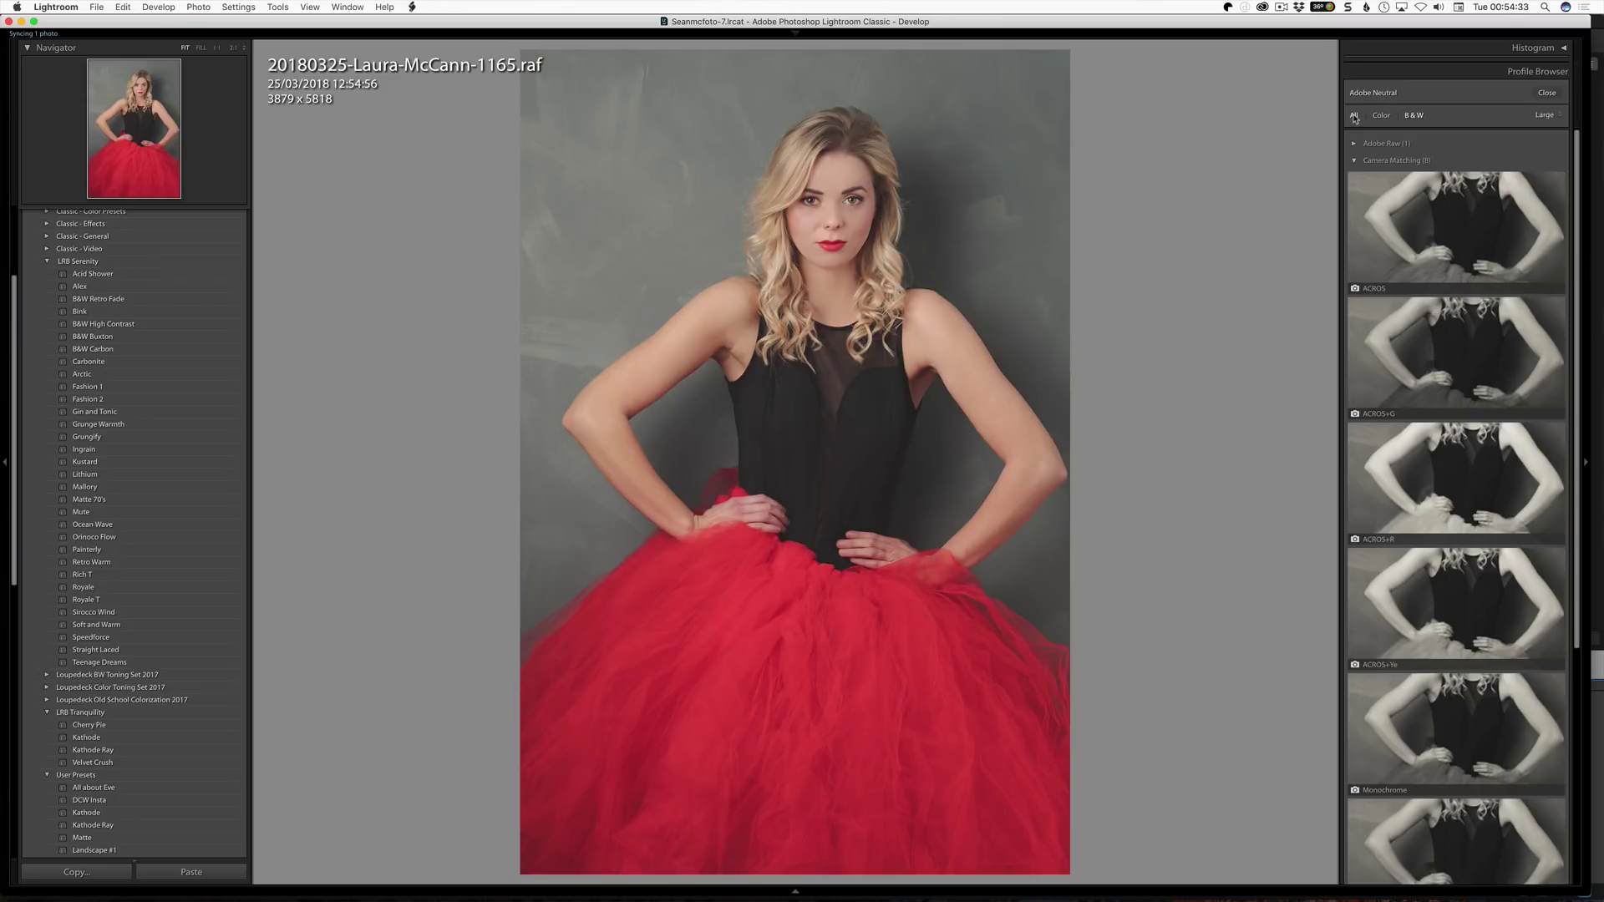
Step: Display the profiles as a plain list and set the filter to show all profiles
left_click(1541, 116)
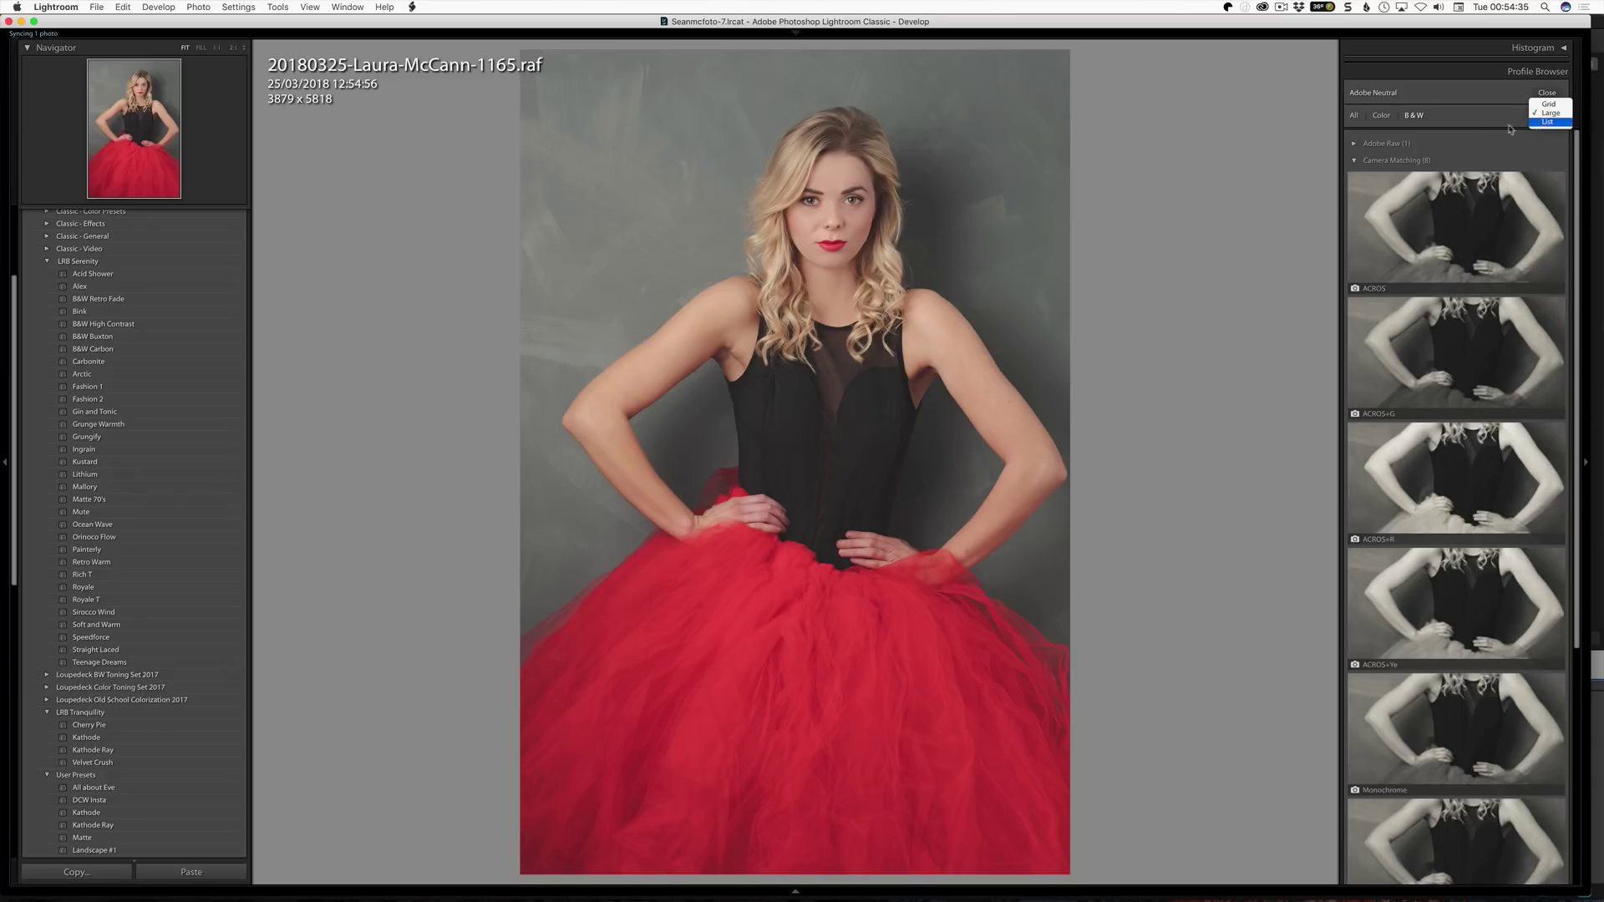
left_click(1547, 122)
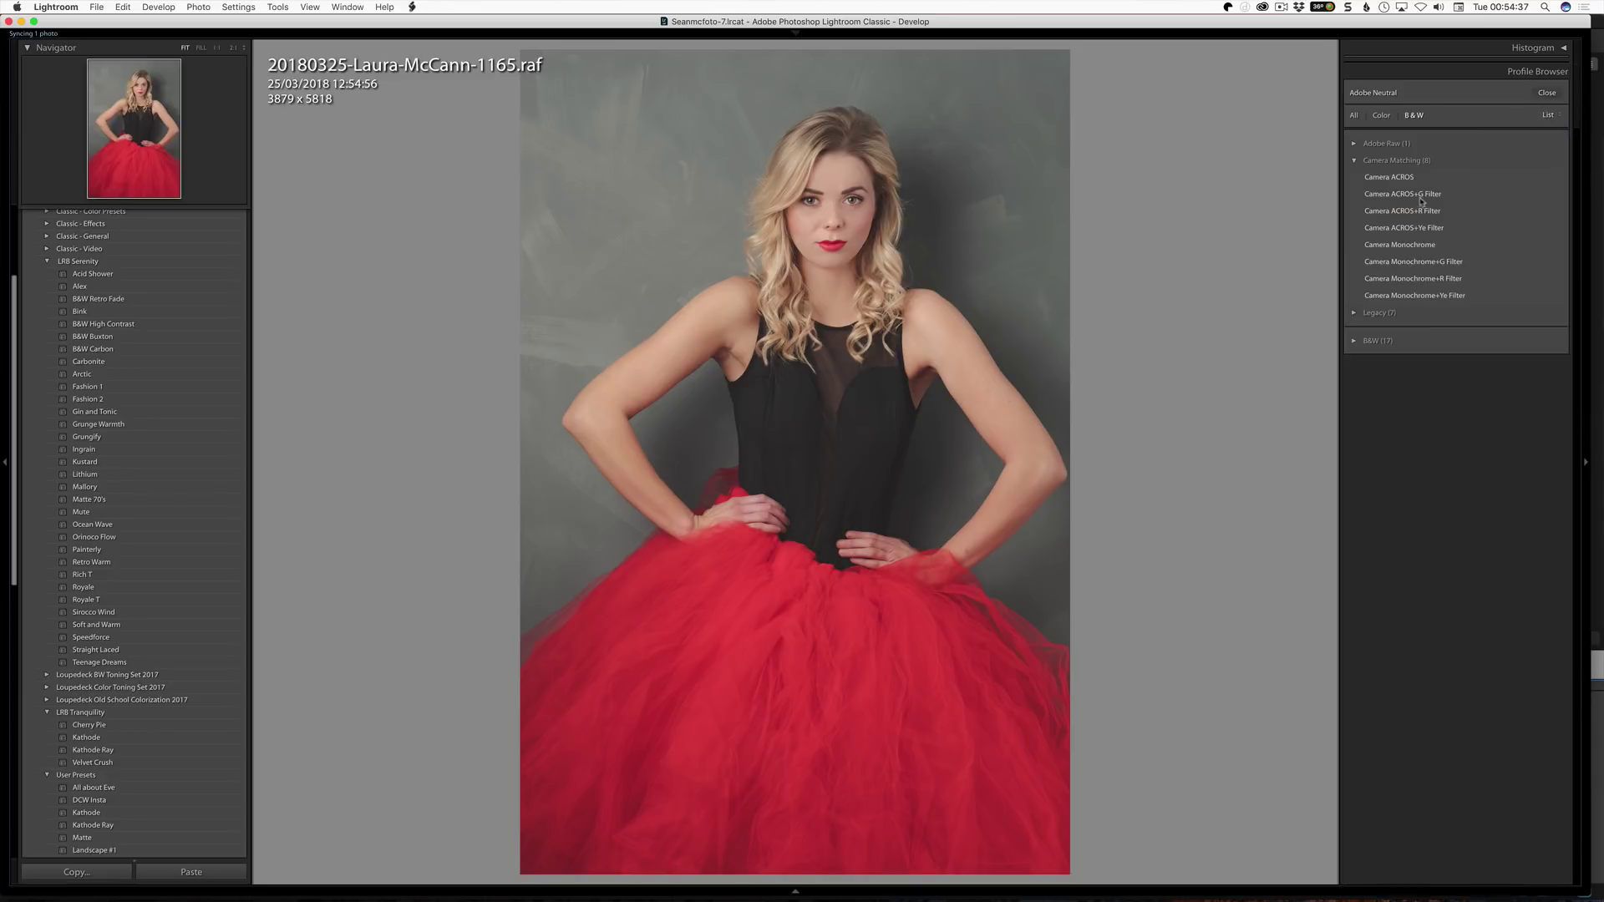
left_click(1548, 116)
left_click(1354, 115)
left_click(1354, 115)
Step: Compare the Grid and Large thumbnail displays of all profiles, then close the Profile Browser
left_click(1550, 115)
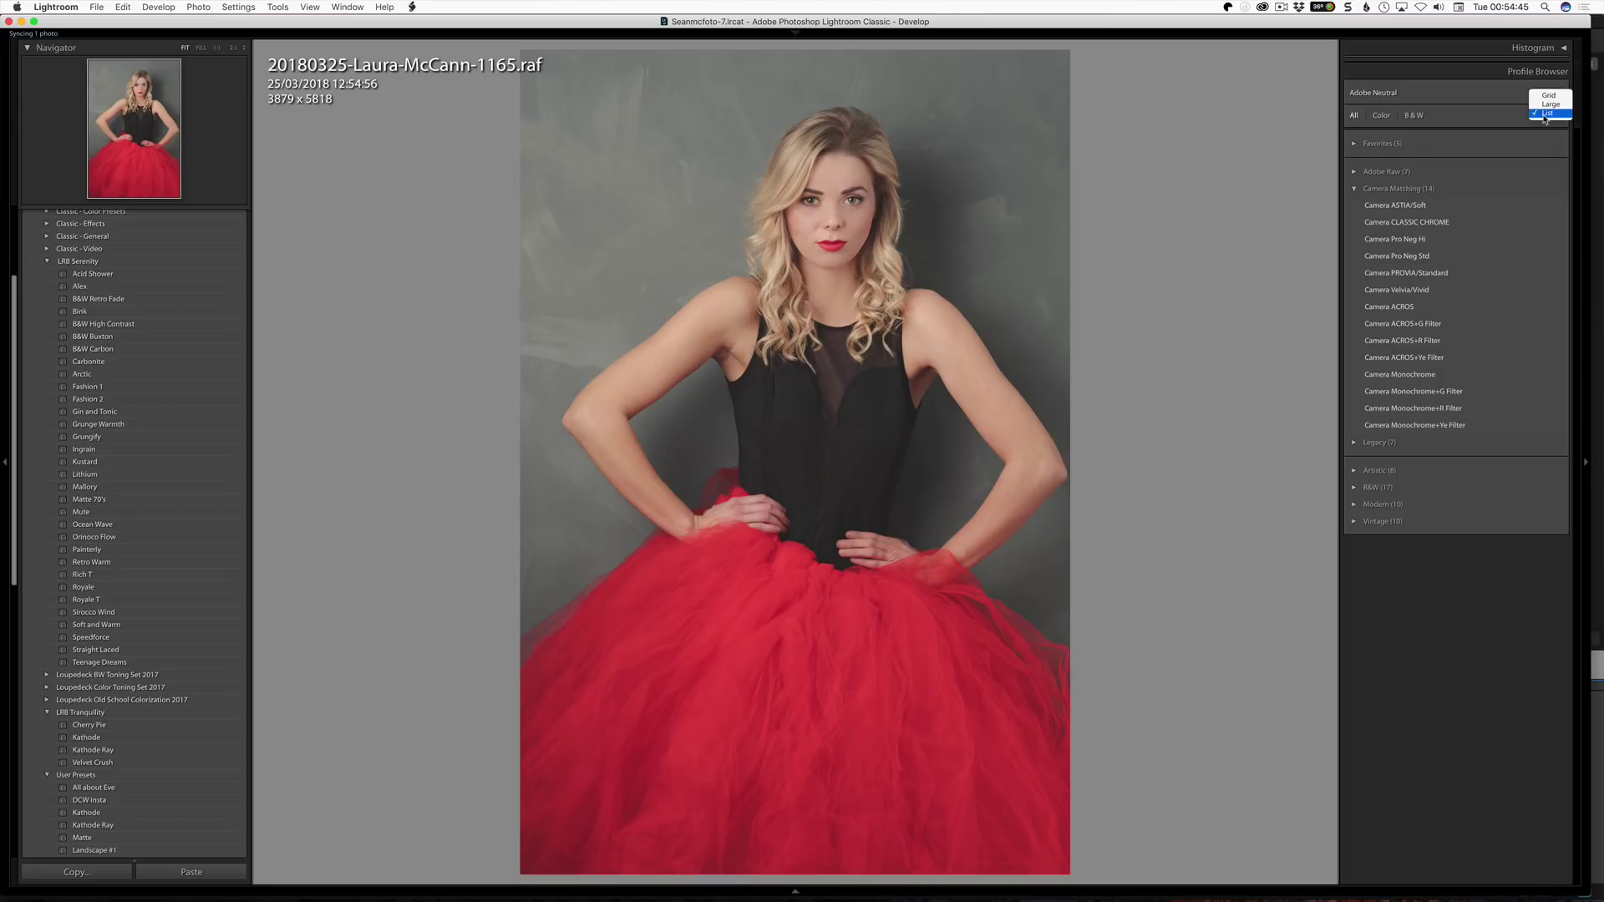
left_click(1549, 101)
left_click(1551, 115)
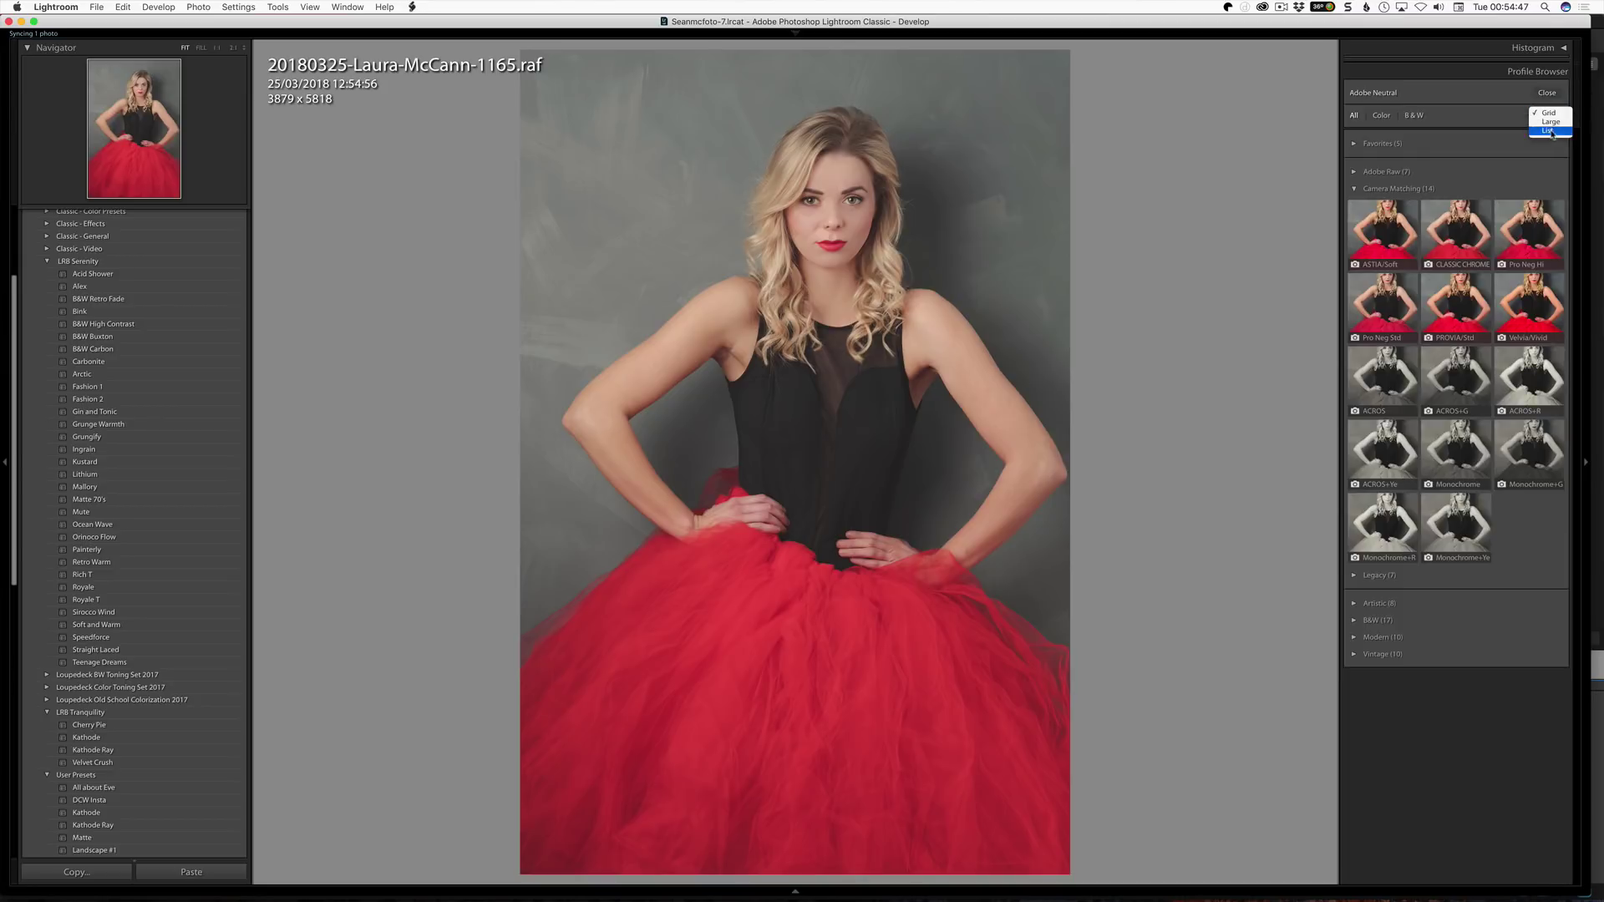
left_click(1552, 124)
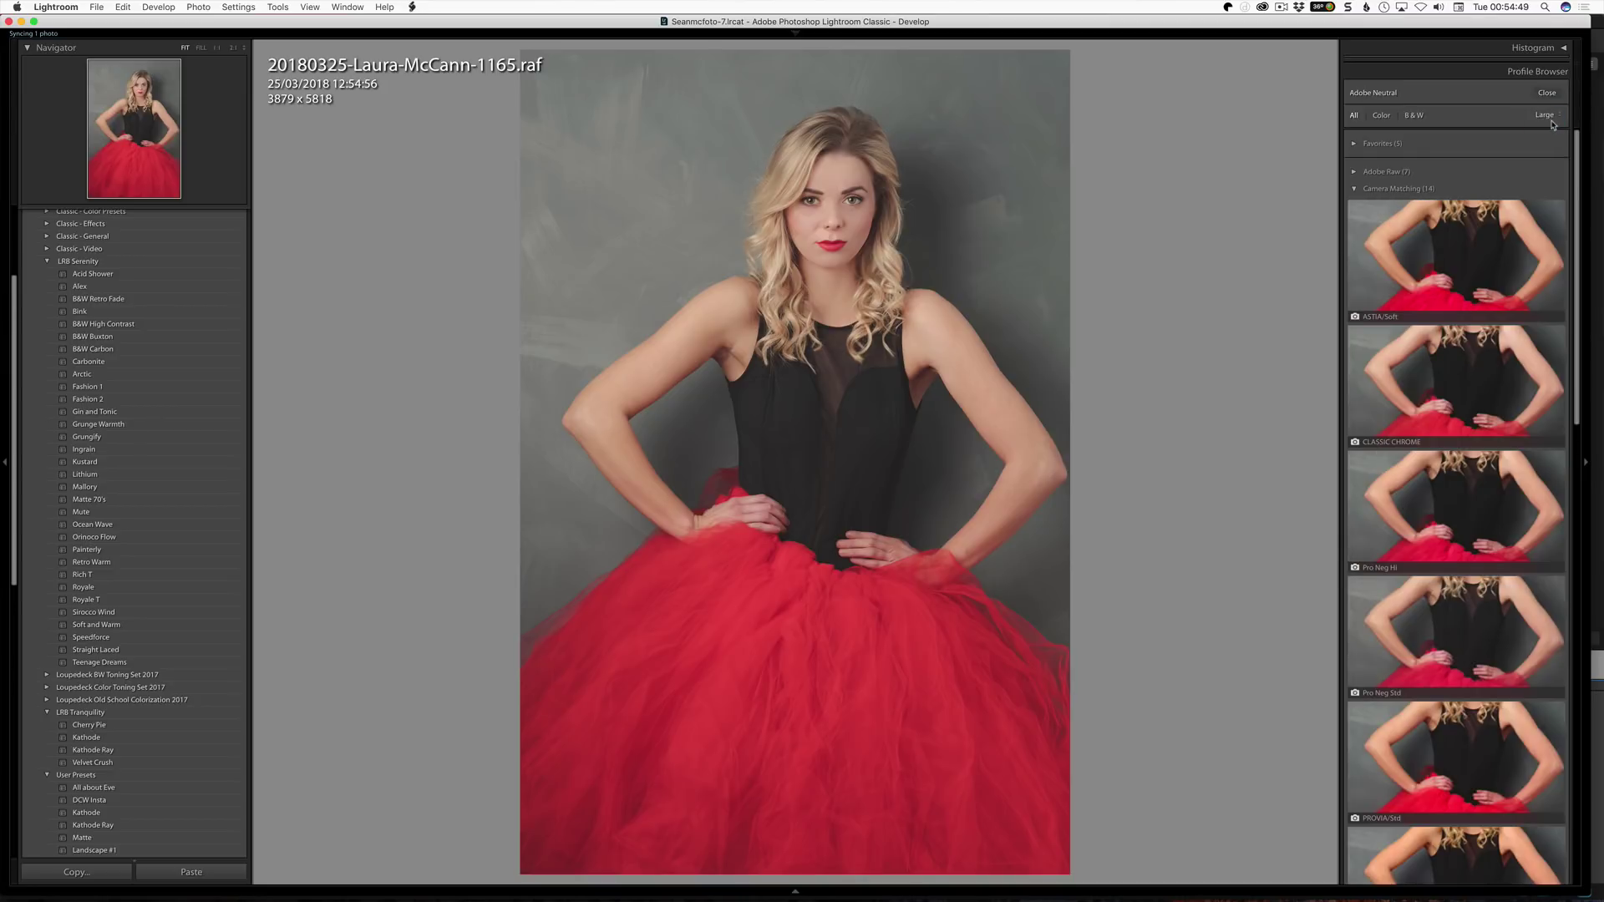
left_click(1547, 93)
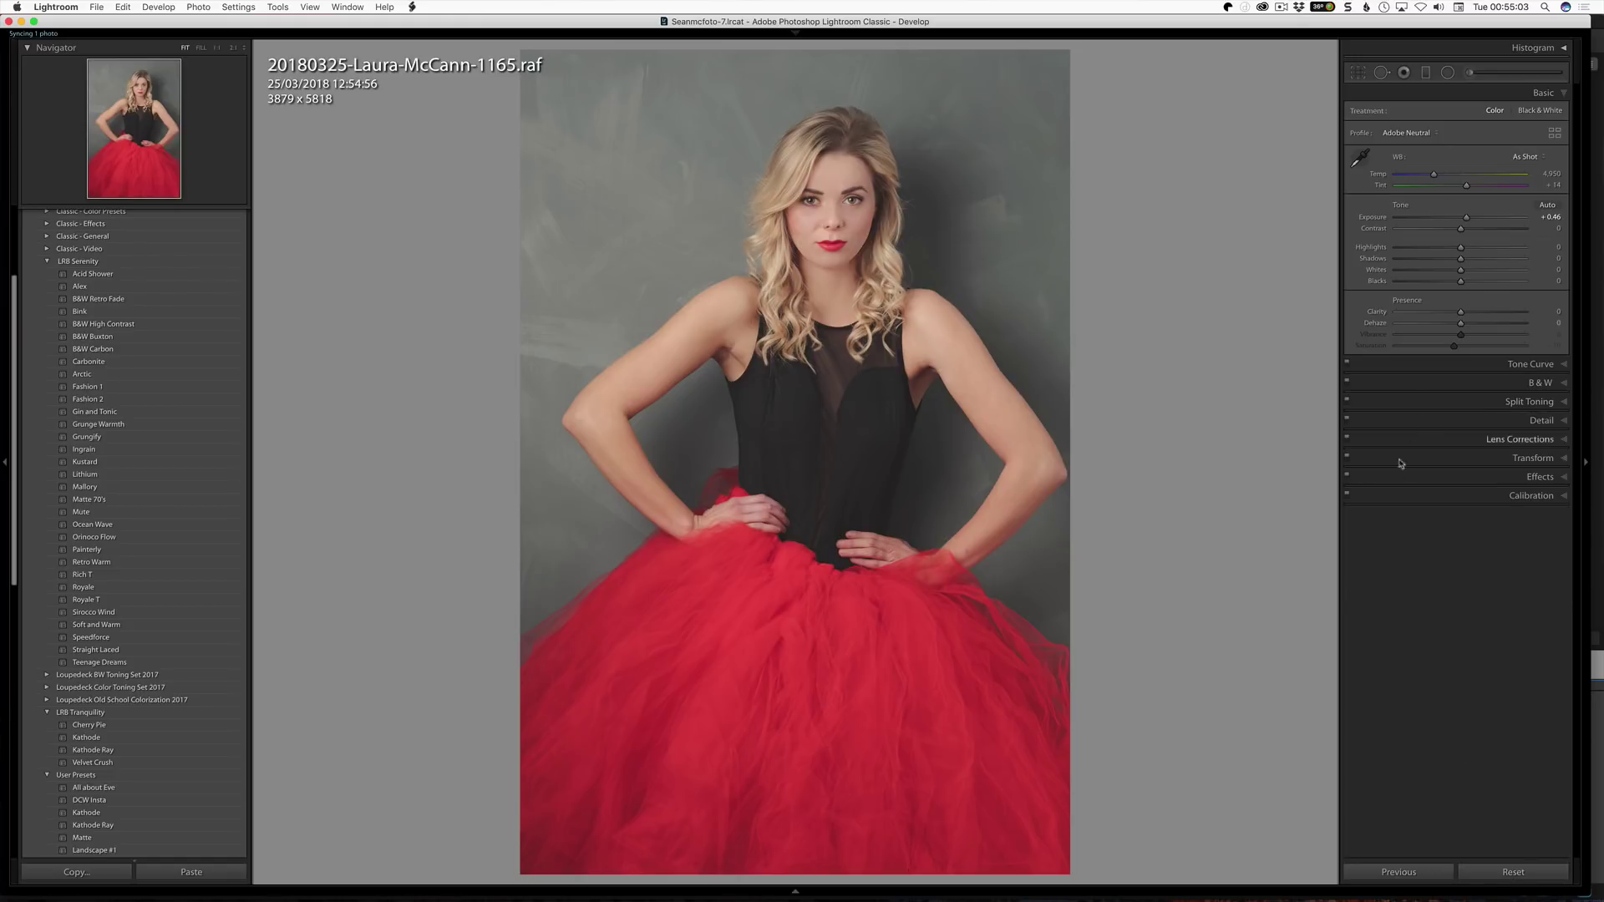
Step: Reset the photo's settings, collapse the presets and restore the most recent Add Brush Stroke state from History
key("super+shift+r")
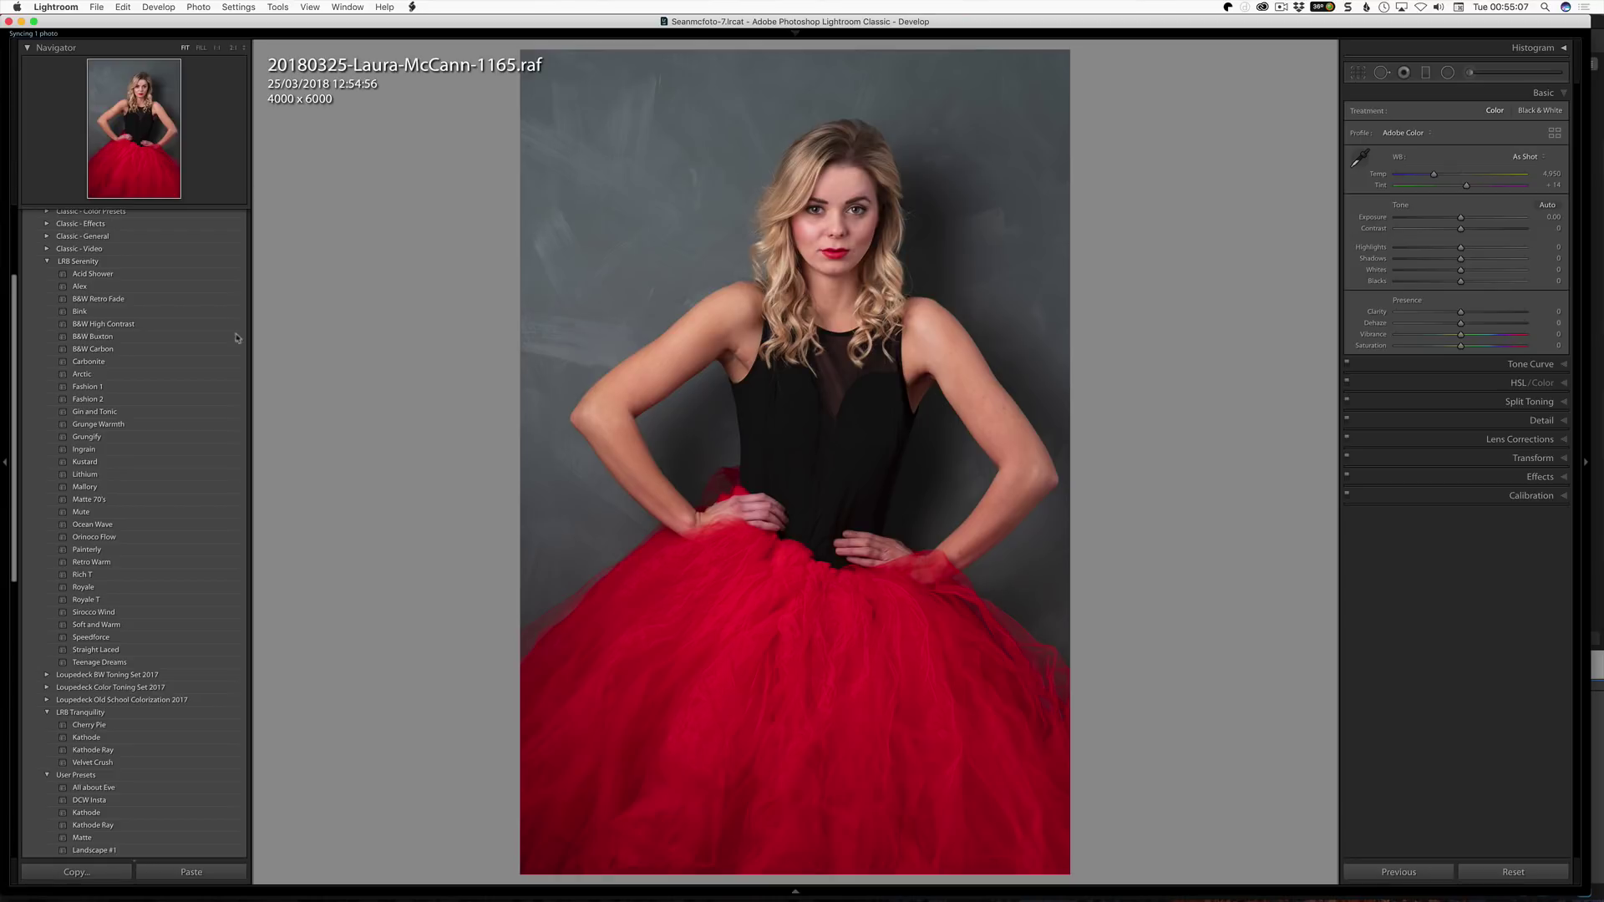
scroll(50, 251, "up", 5)
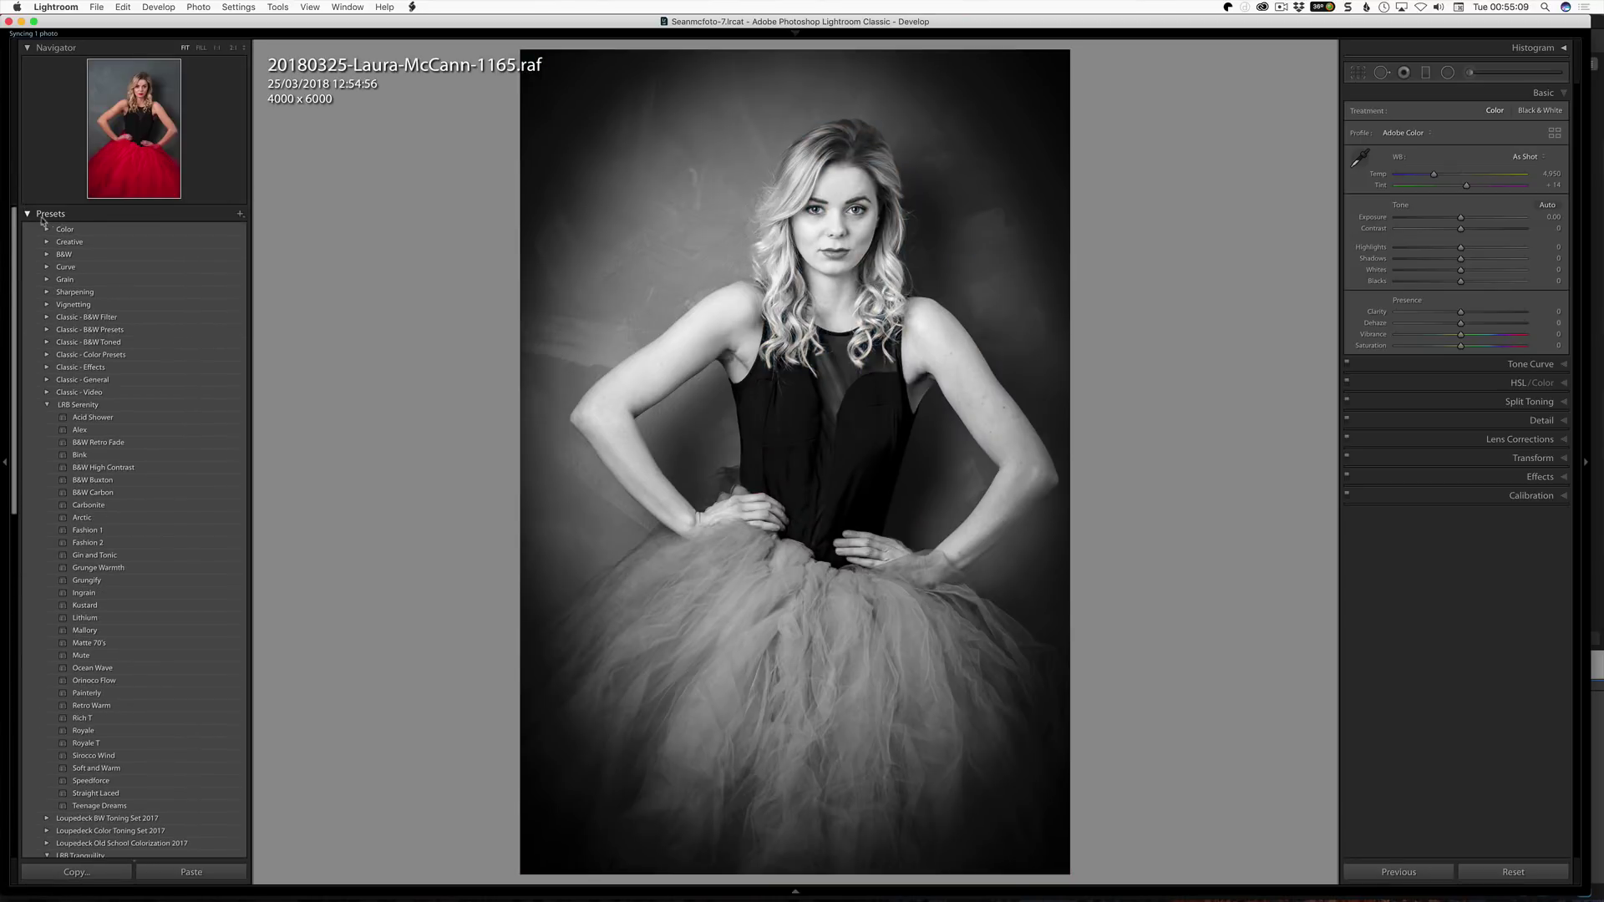
left_click(41, 216)
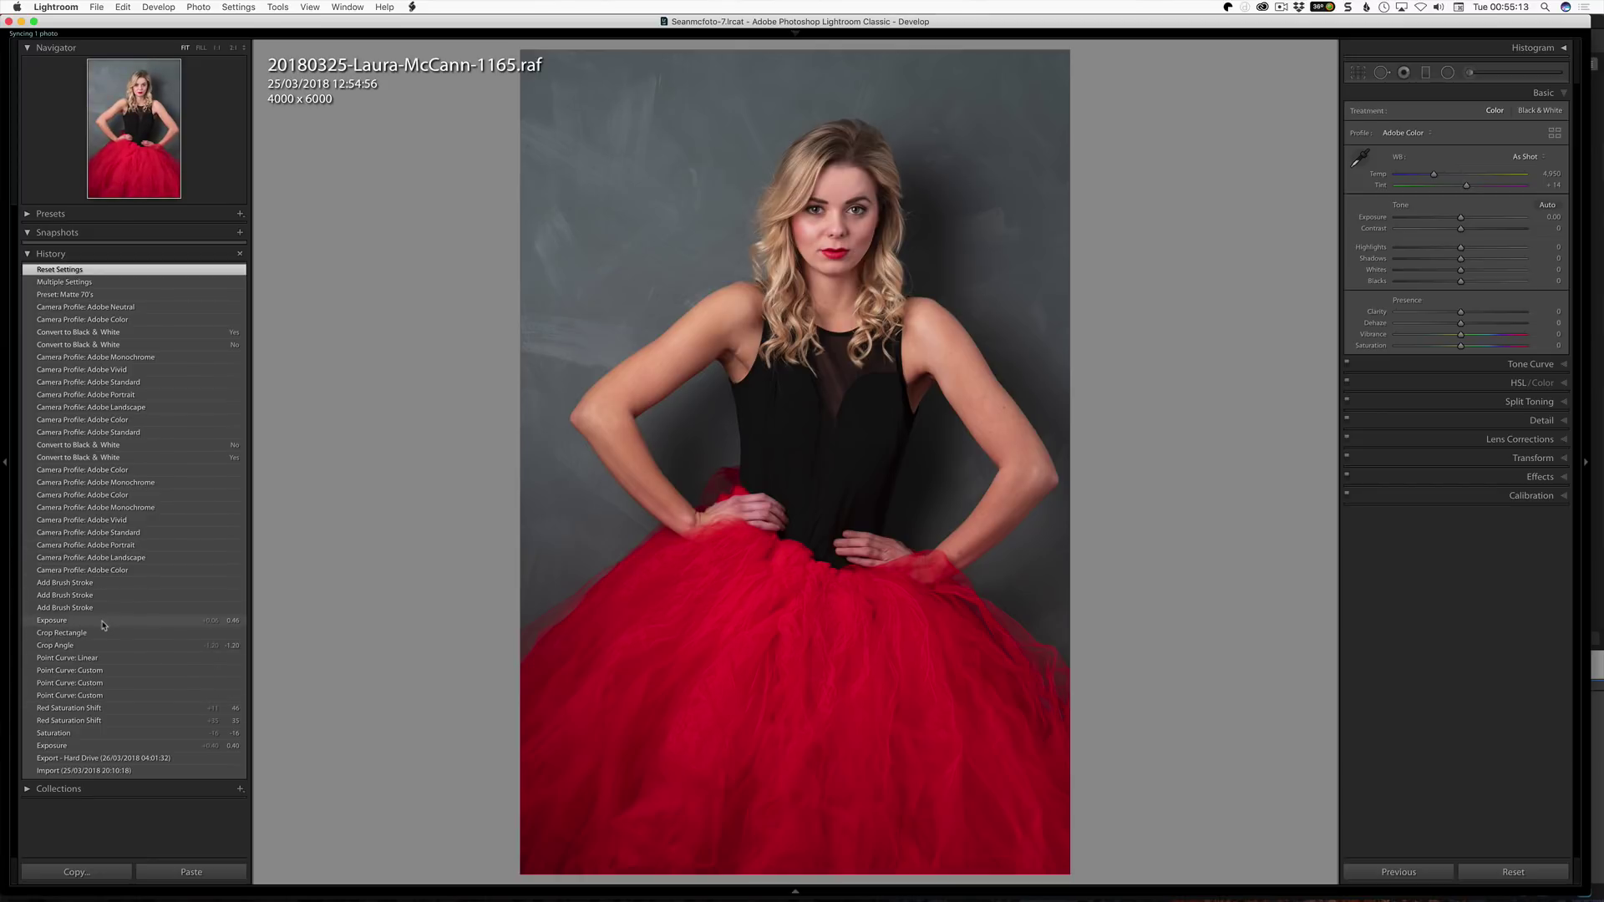
left_click(139, 583)
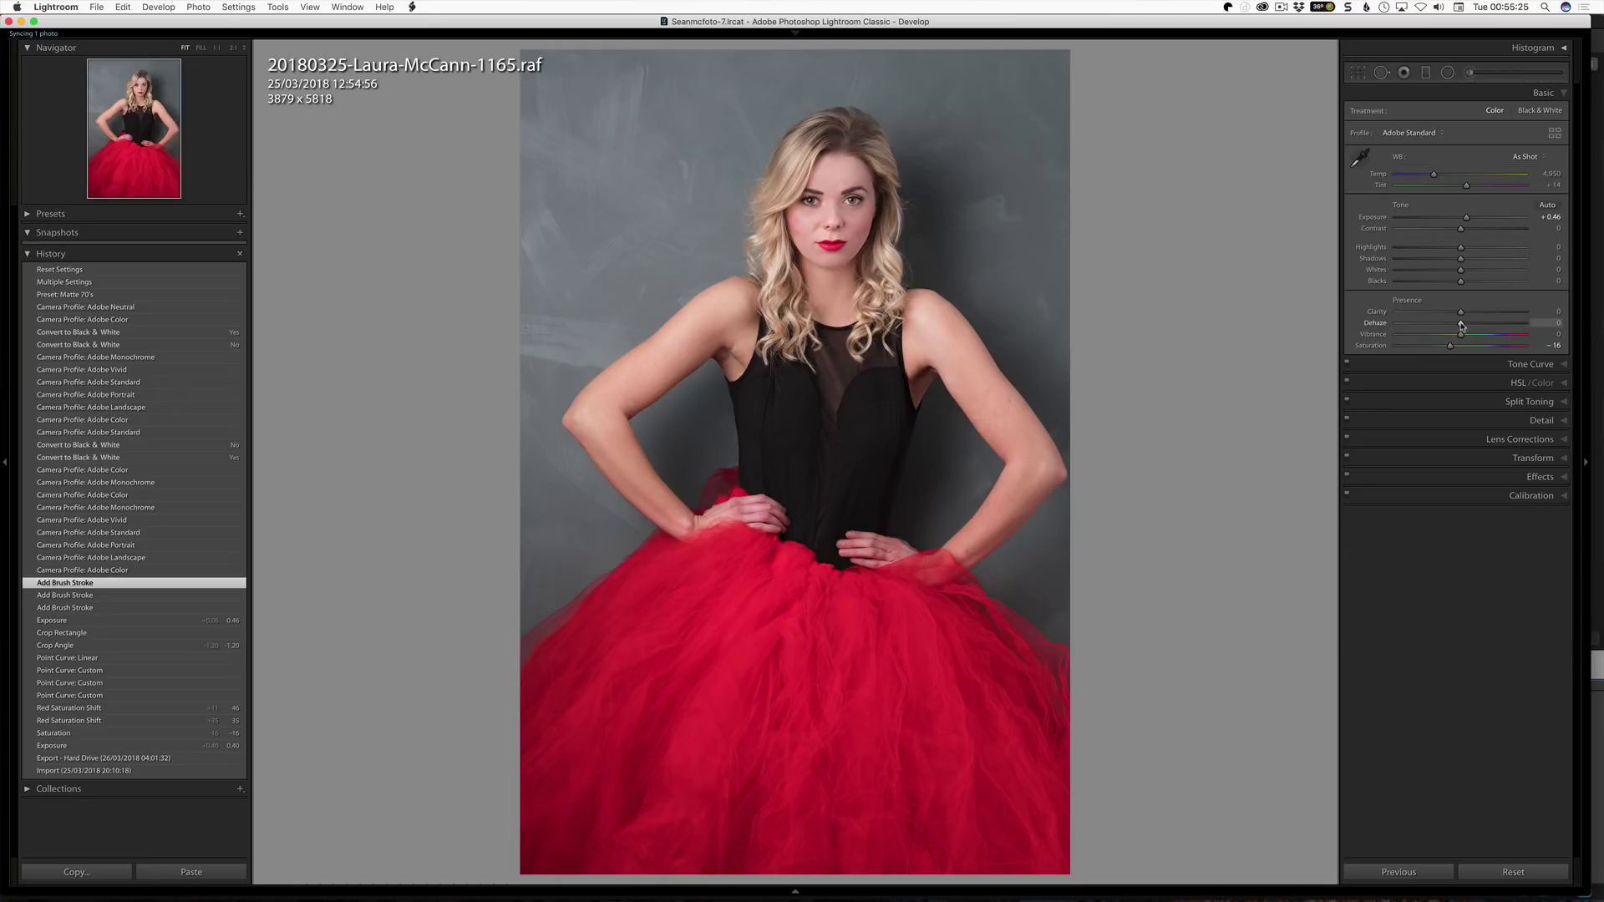
Step: Set the portrait's Dehaze to +70 and its Exposure to +1.00 in the Basic adjustments
left_click_drag(1461, 324, 1507, 326)
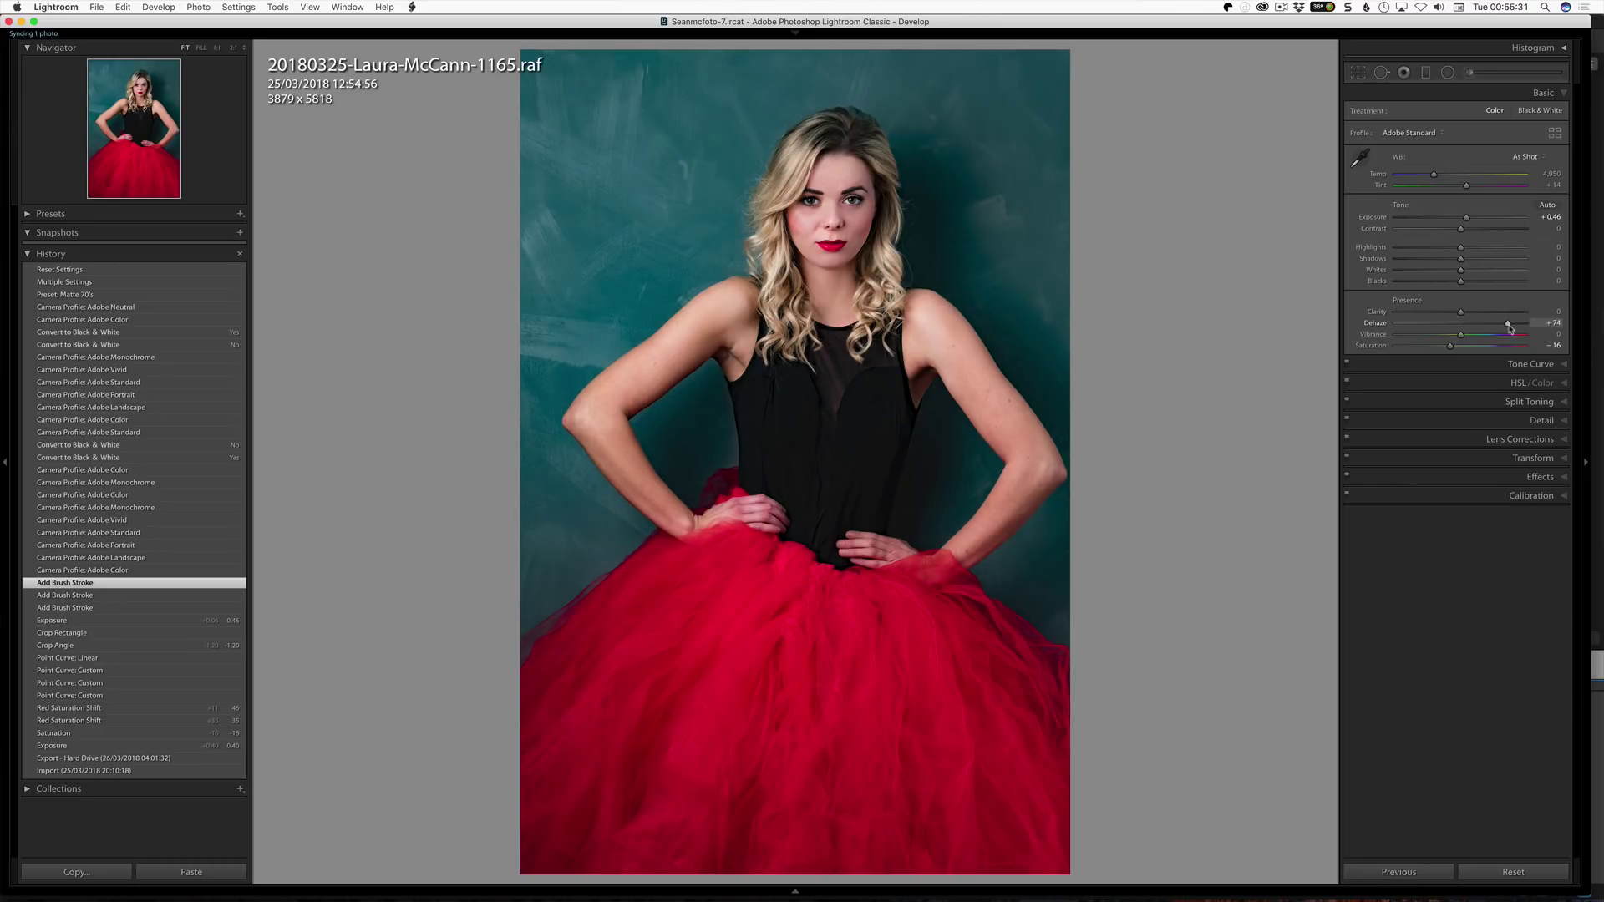
left_click_drag(1510, 328, 1505, 326)
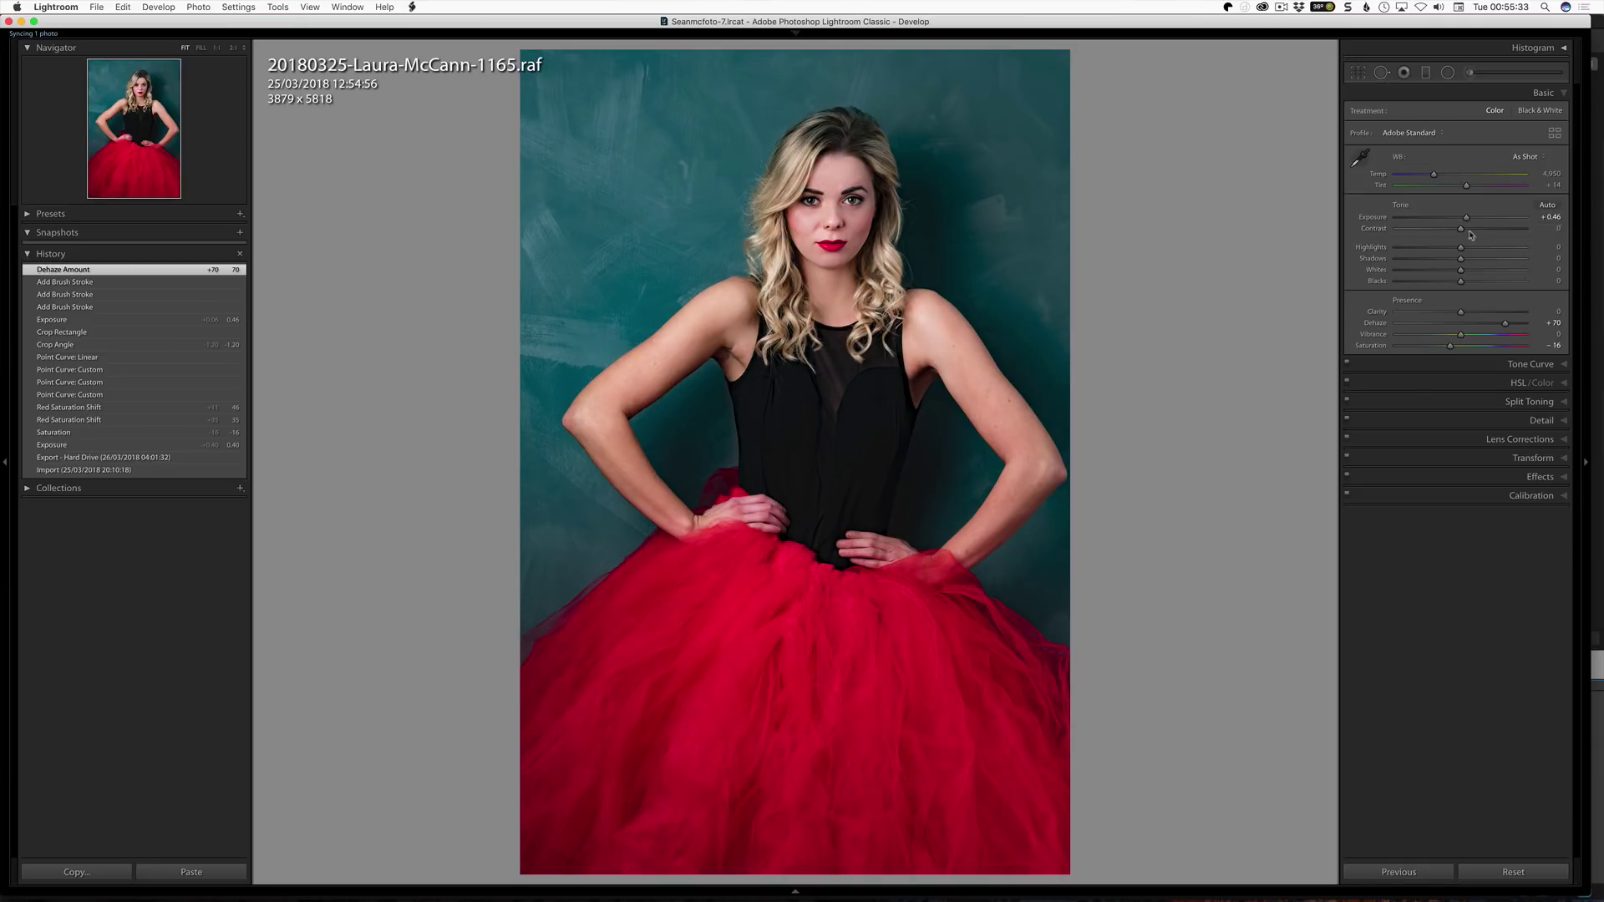
left_click_drag(1466, 221, 1476, 222)
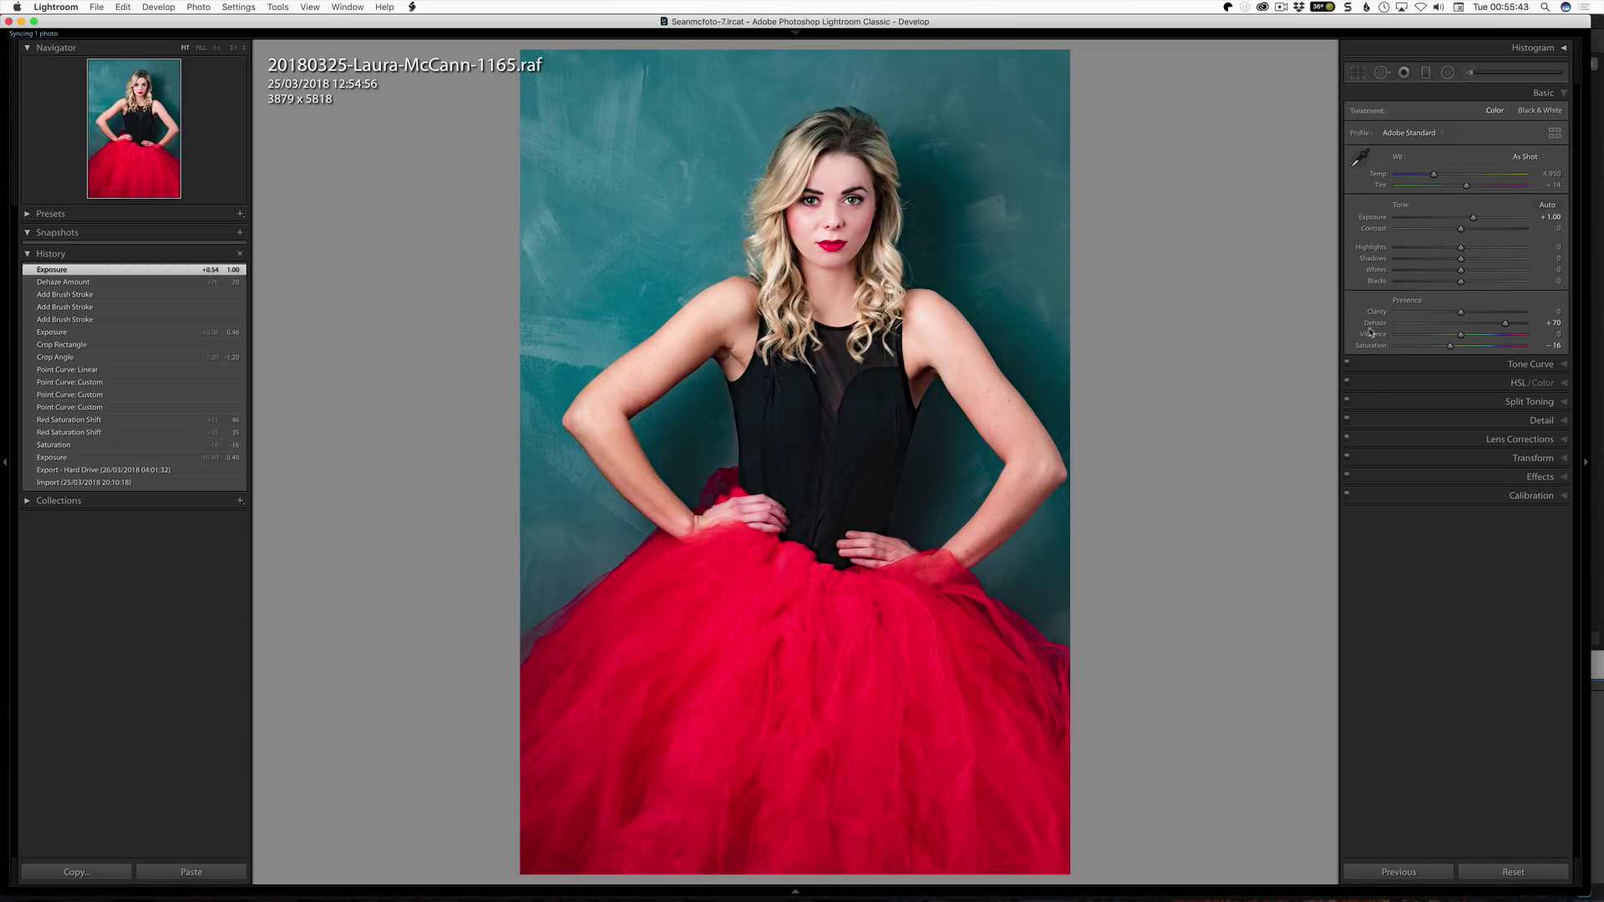
Step: Expand the Tone Curve adjustments and try to widen the adjustments area
left_click(1451, 362)
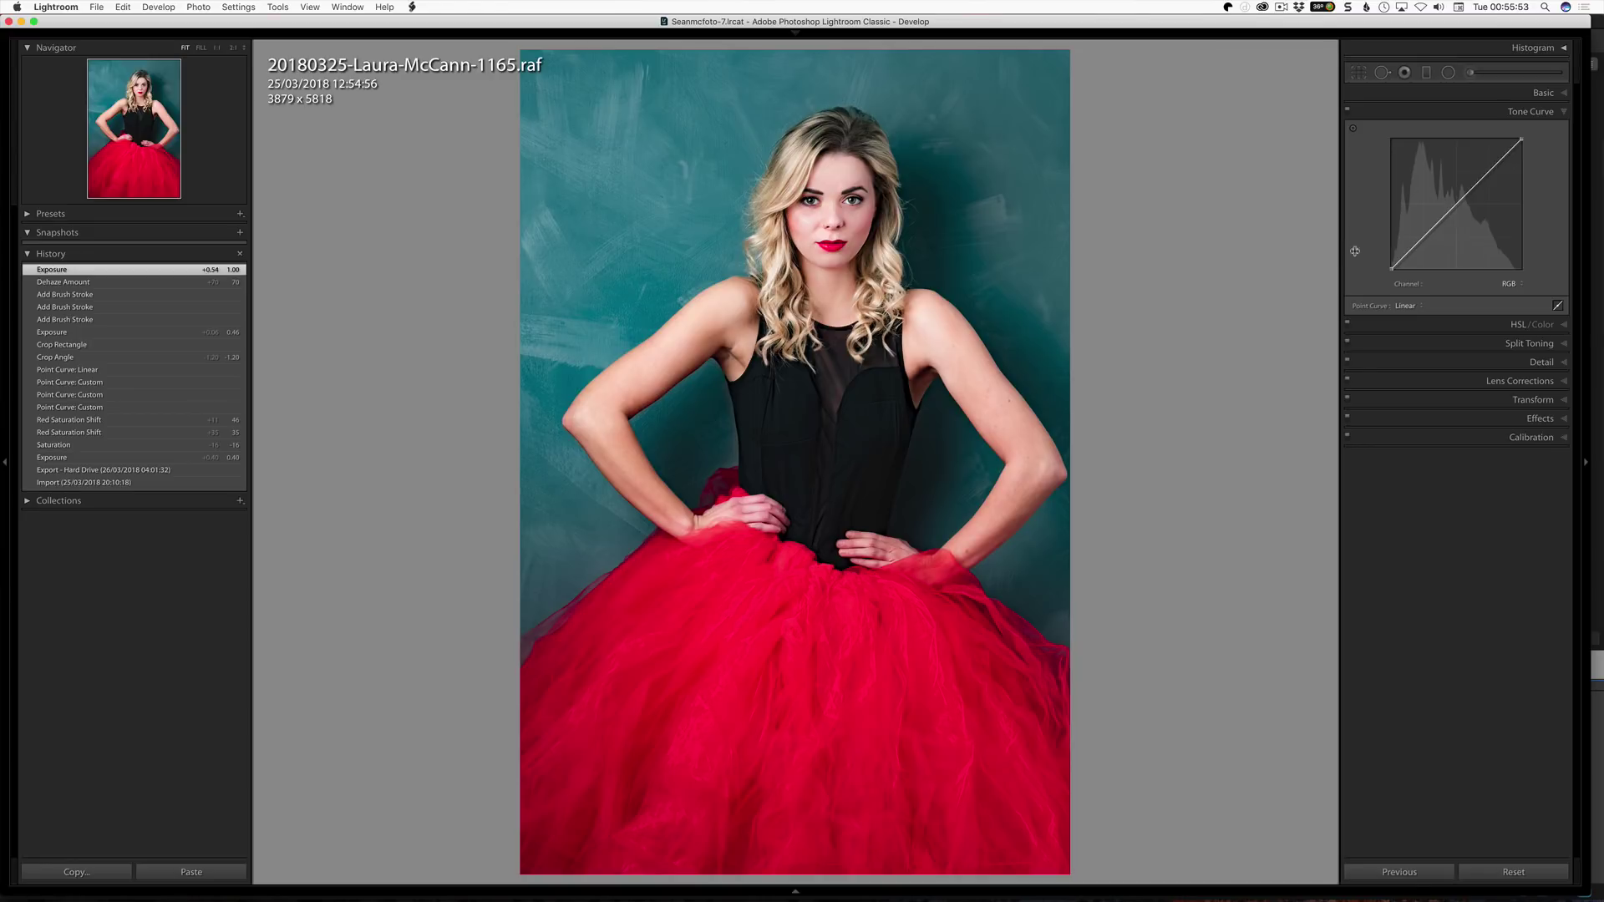
mouse_move(1339, 254)
left_mouse_down()
mouse_move(1495, 248)
mouse_move(1165, 267)
mouse_move(1314, 266)
left_mouse_up()
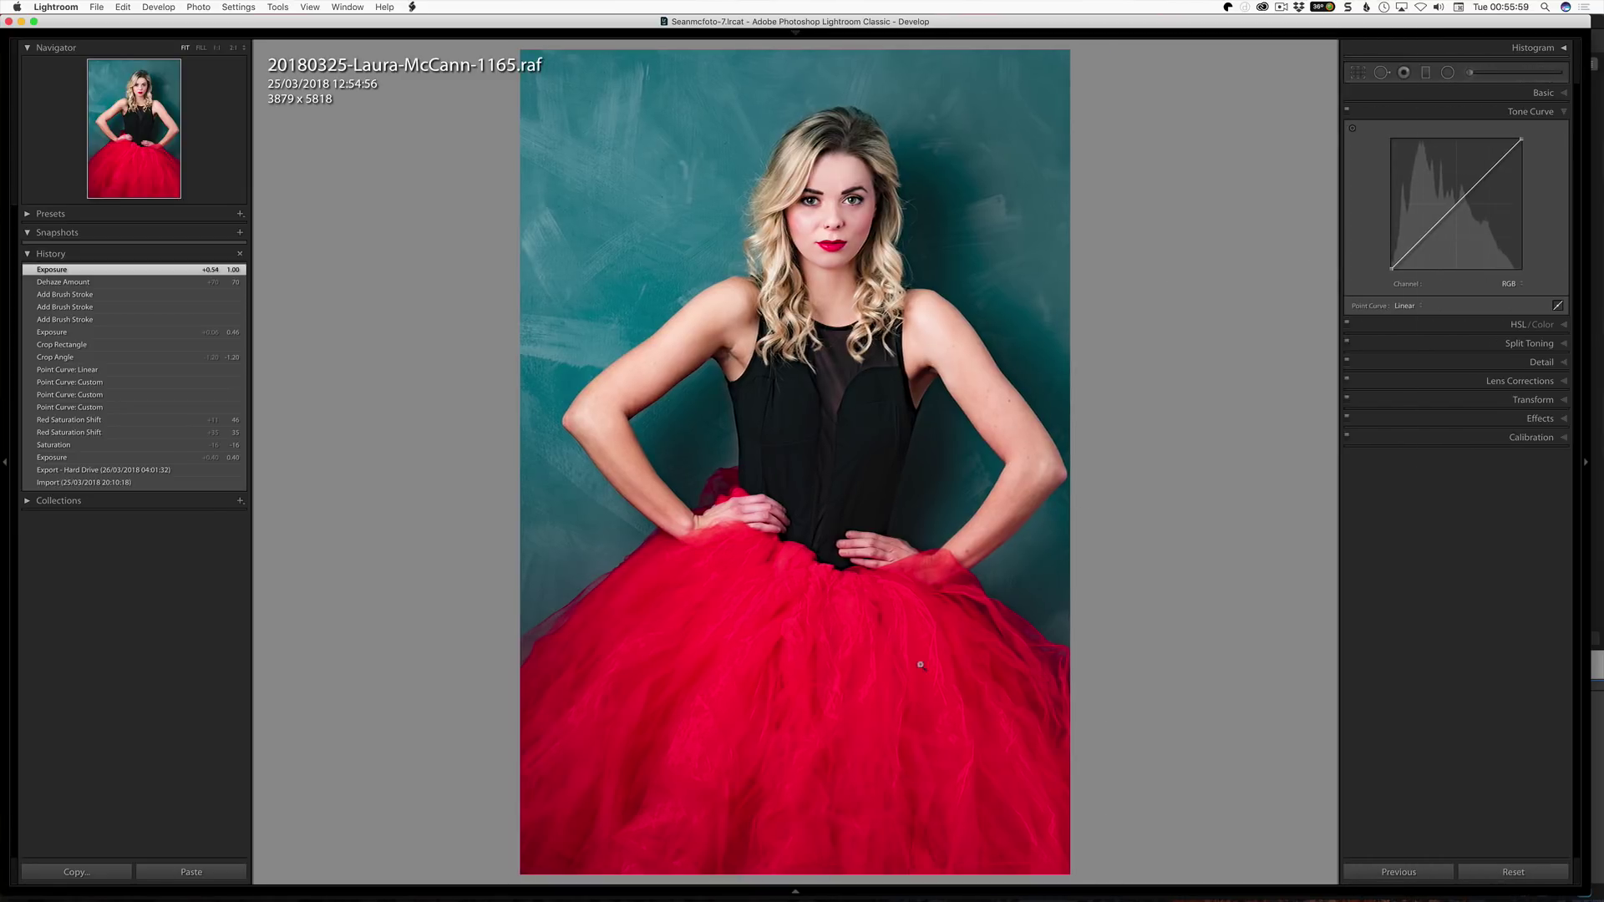
Step: Show the filmstrip, switch to the FR Find collection and display the portrait's face region in the Library's Loupe view
left_click(795, 891)
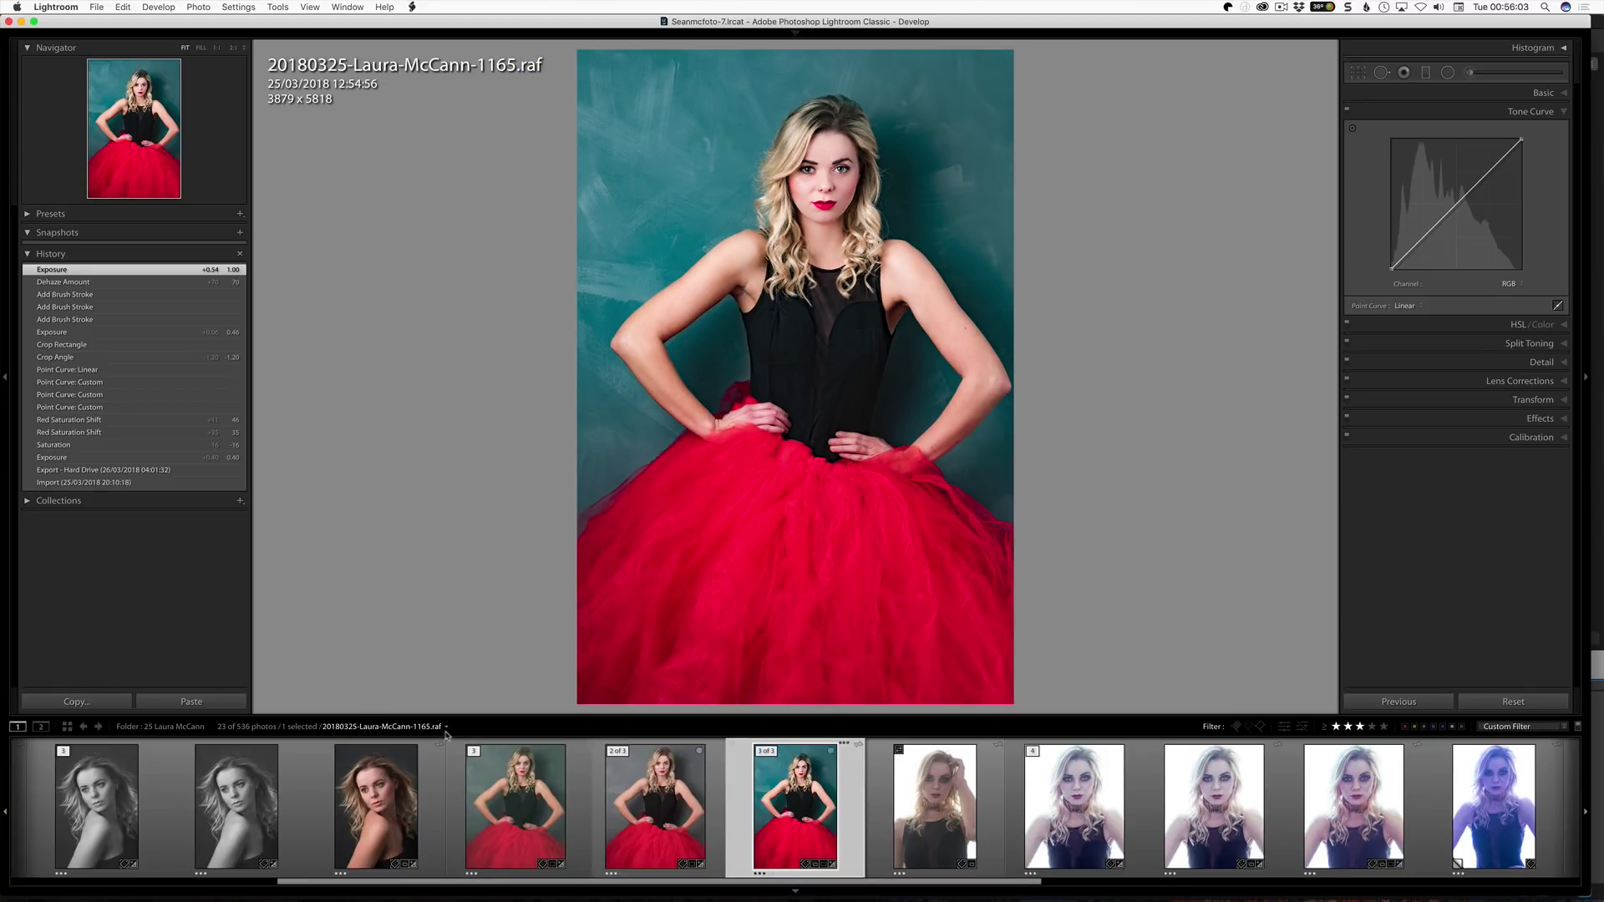
left_click(448, 727)
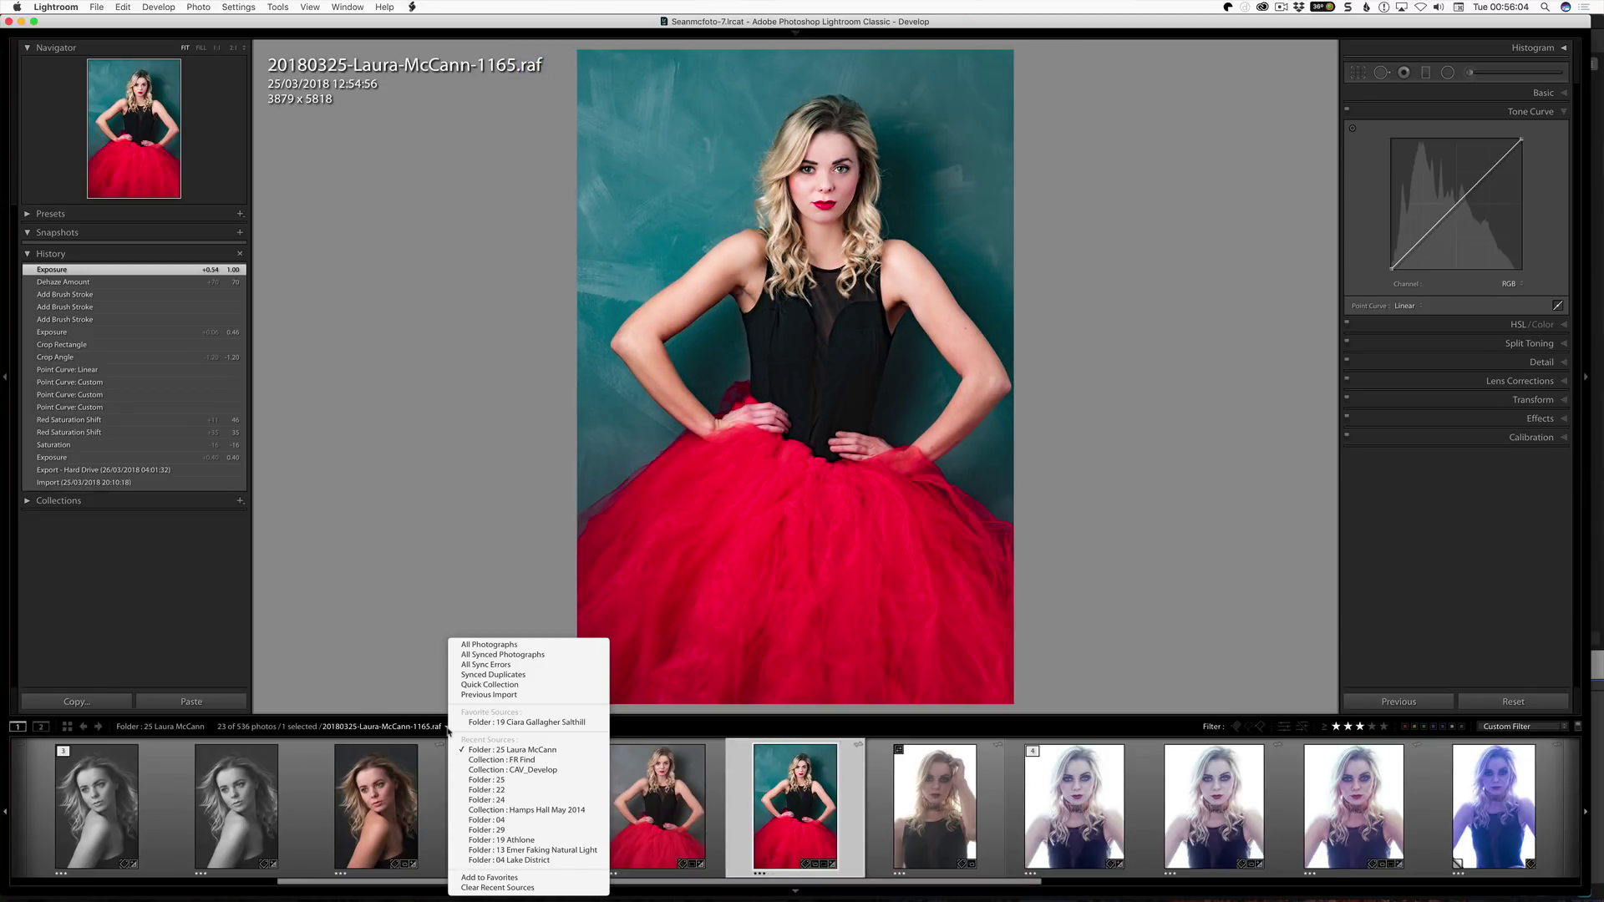
left_click(501, 759)
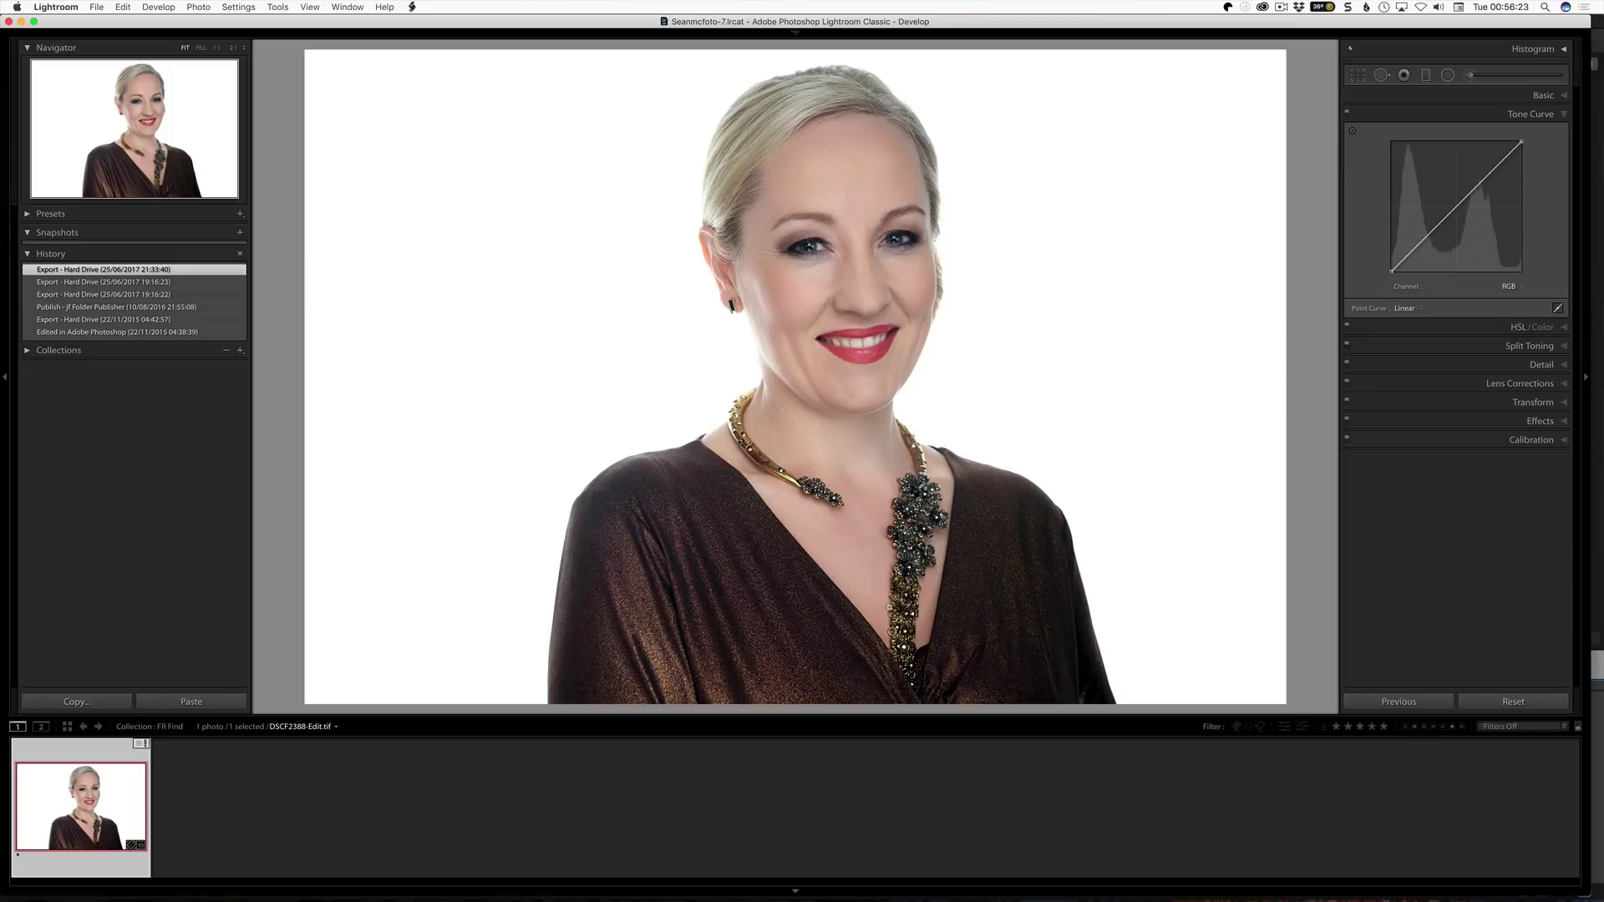
key("e")
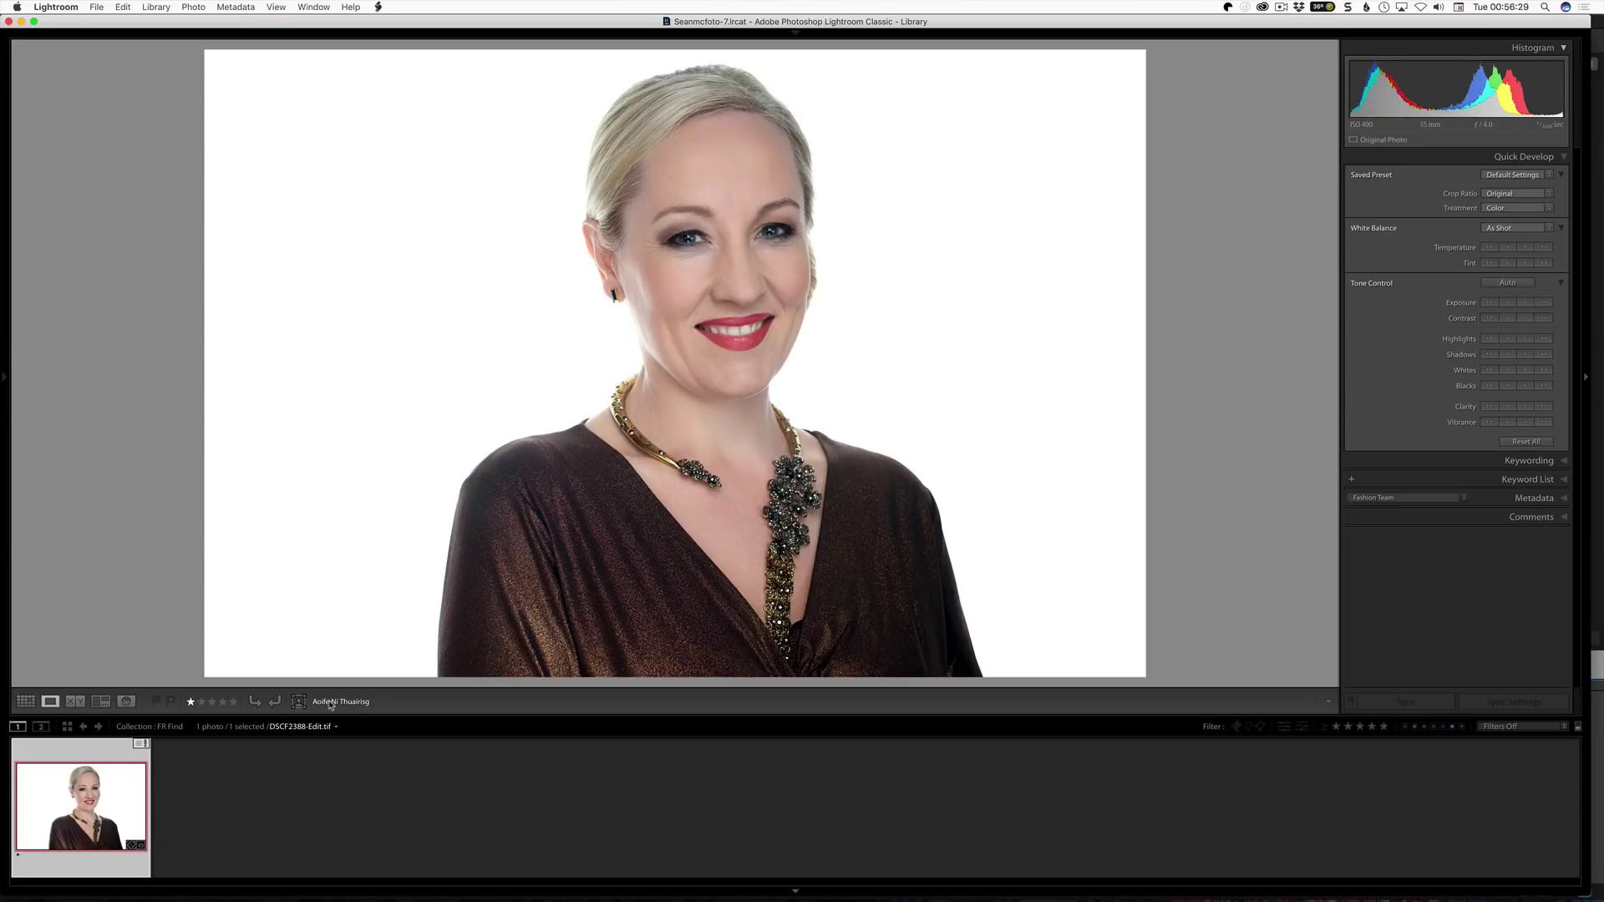
left_click(330, 704)
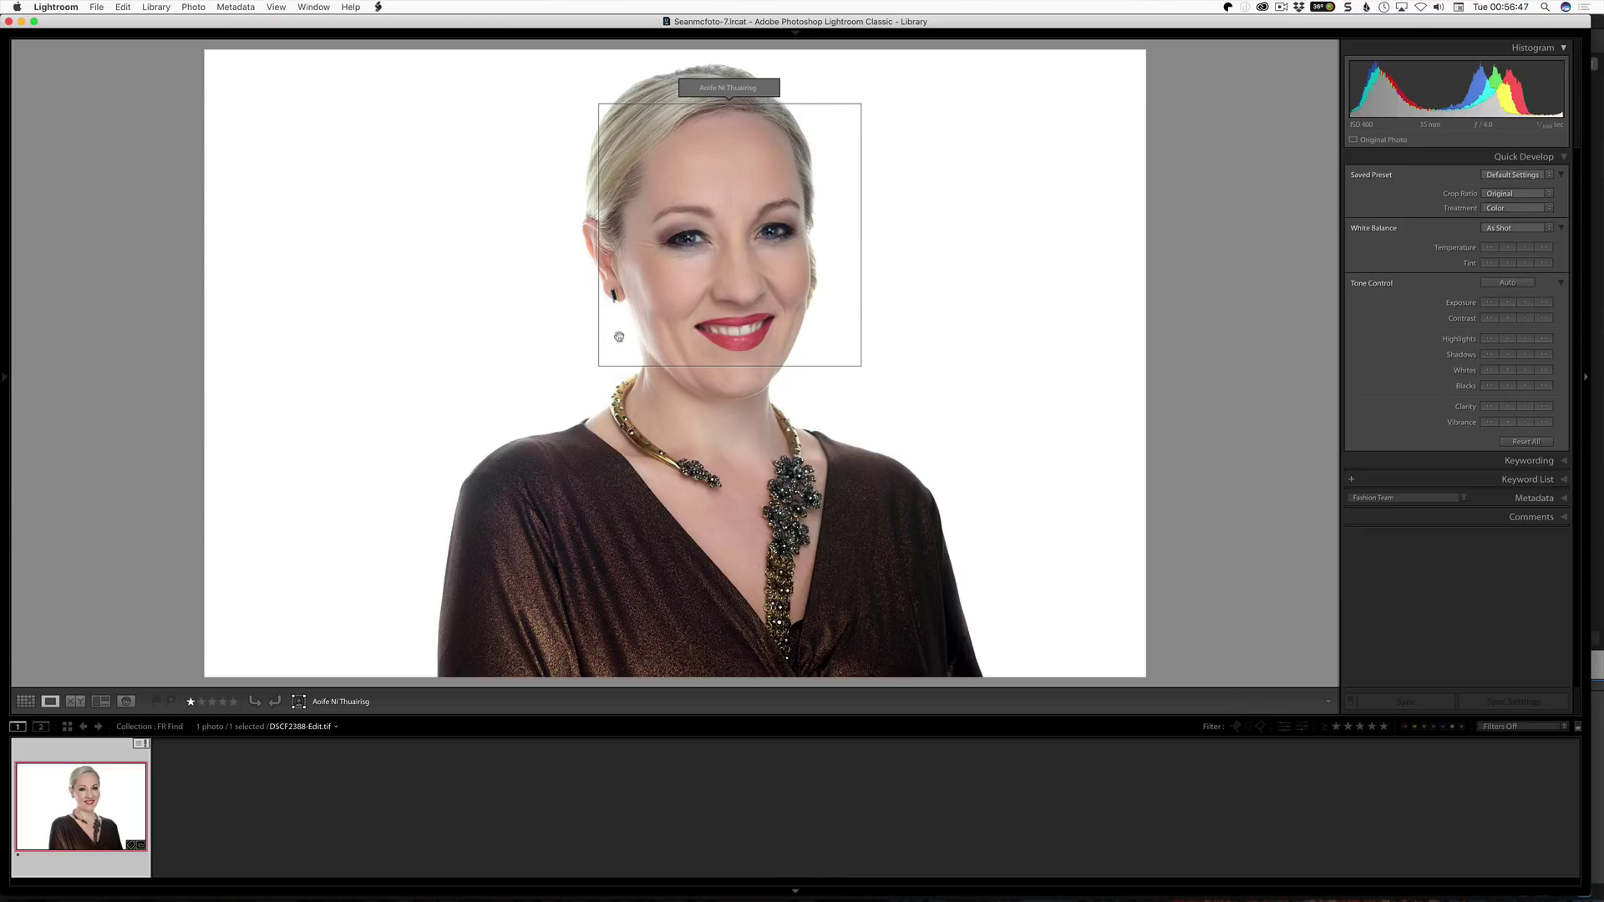
Step: Check the Find Faces Again options for skipping photos, then cancel without running face detection
left_click(160, 10)
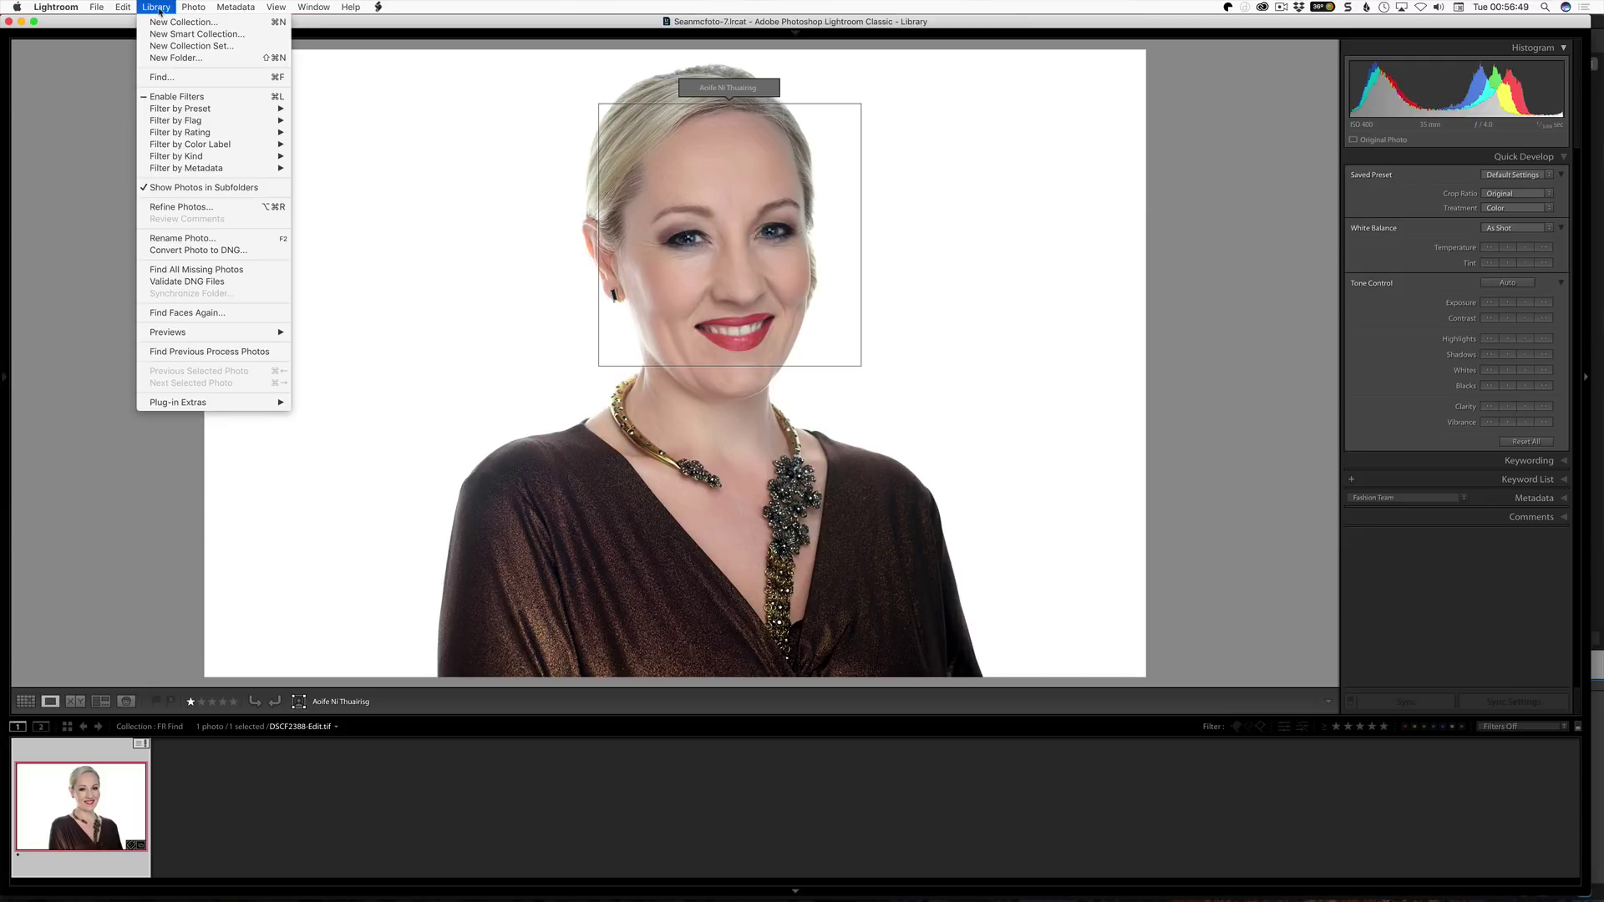
left_click(224, 315)
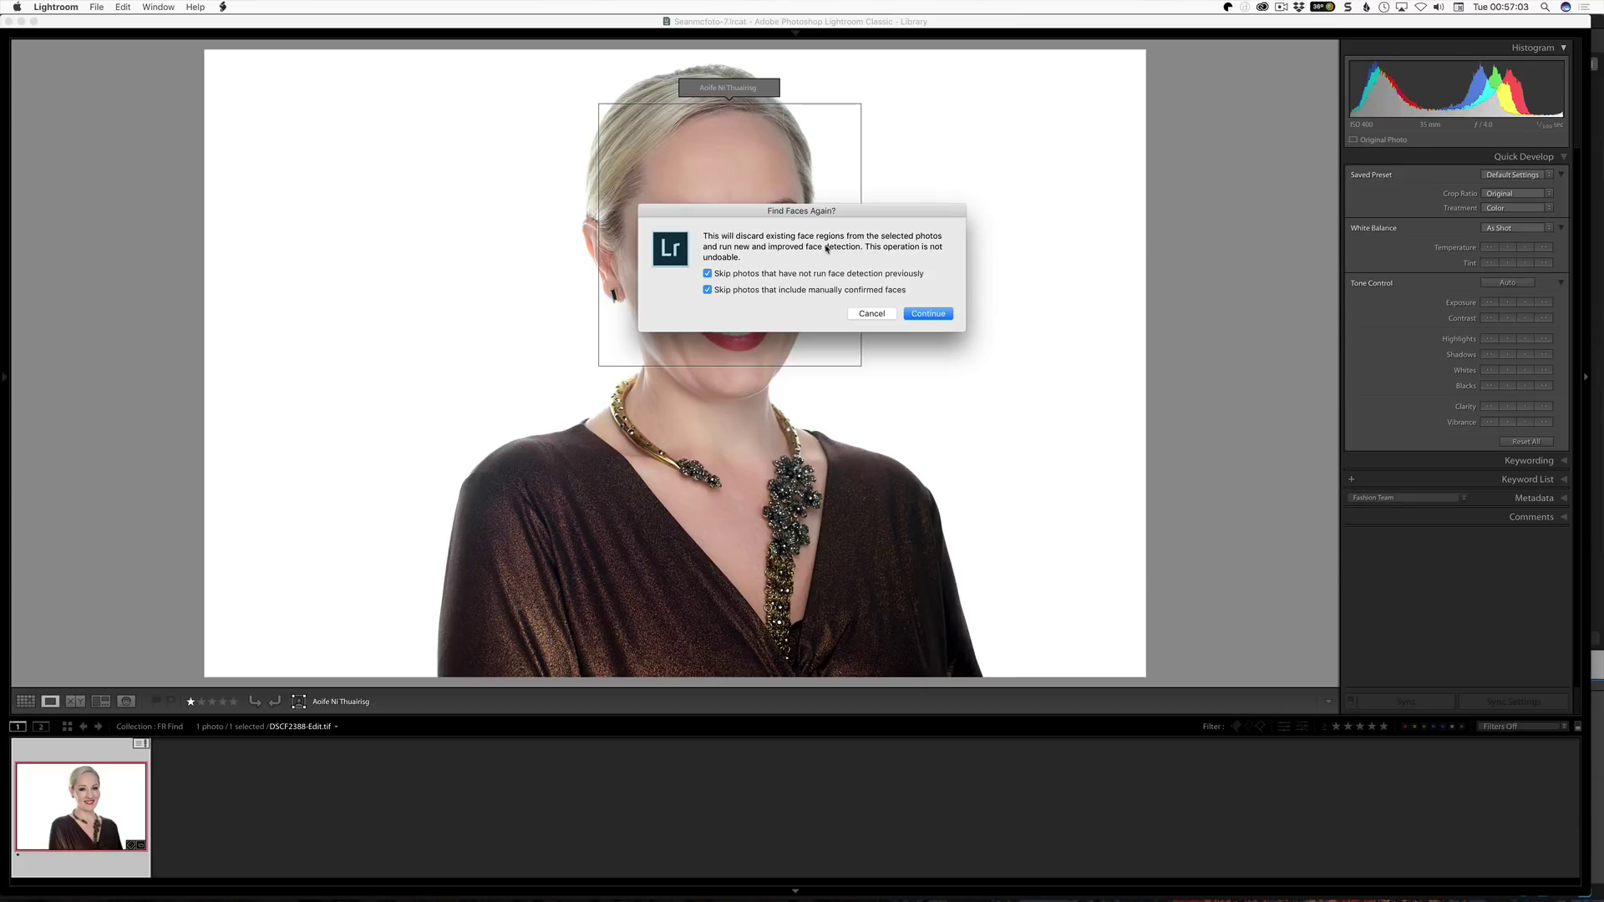
left_click(725, 276)
left_click(706, 274)
left_click(873, 317)
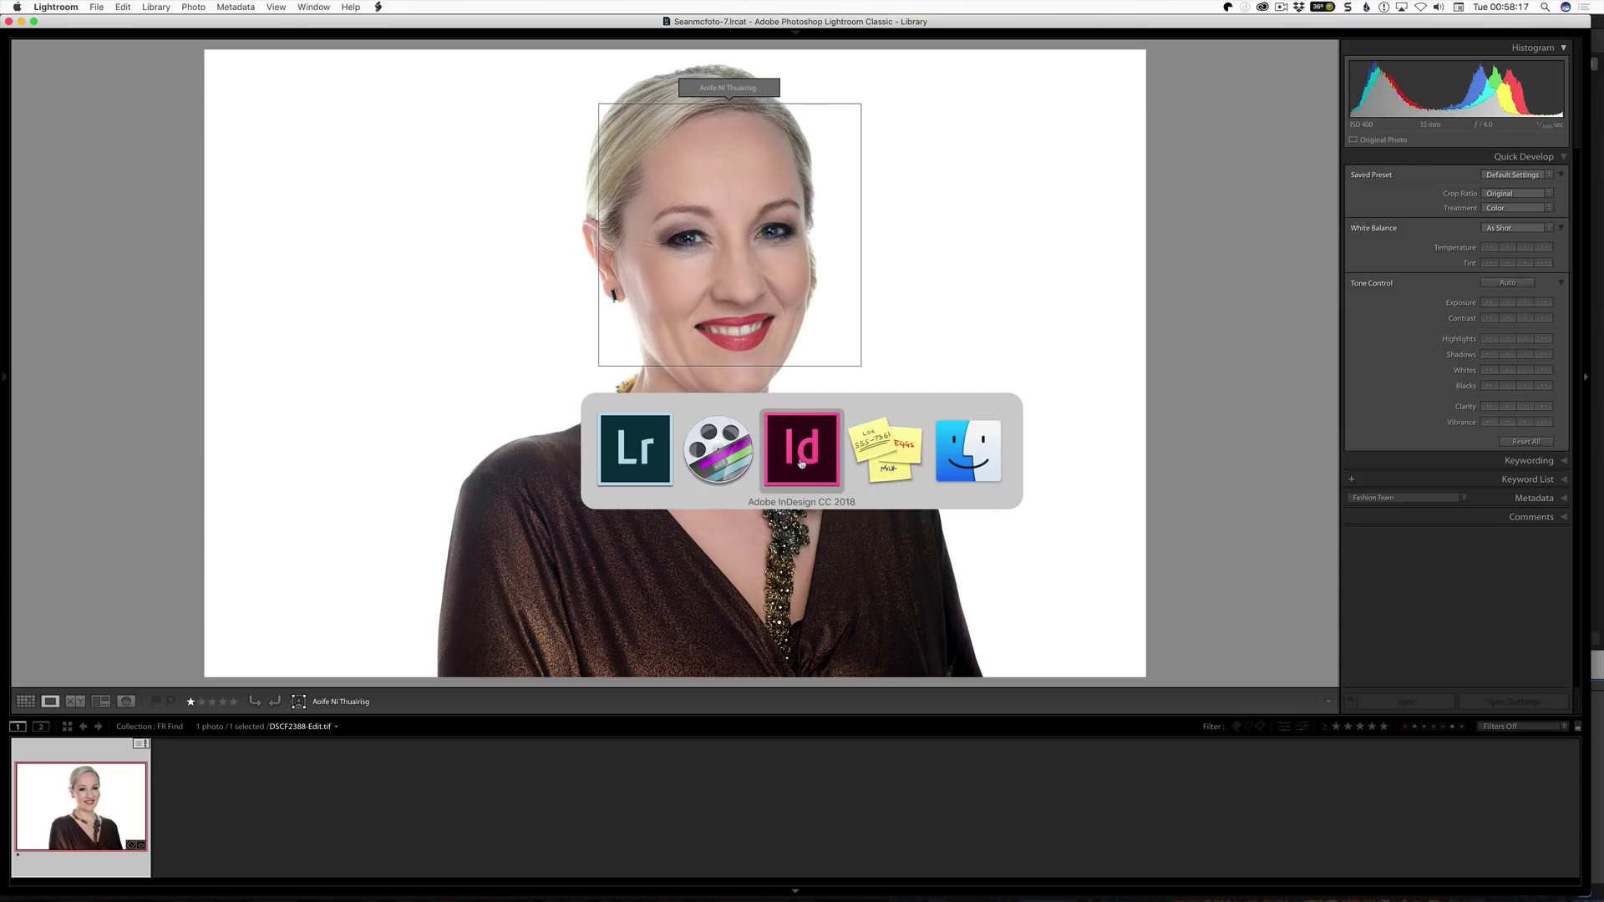
Step: Switch to Adobe InDesign to view the Camera Profiles page of the Lightroom guide, then return to Lightroom
left_click(800, 463)
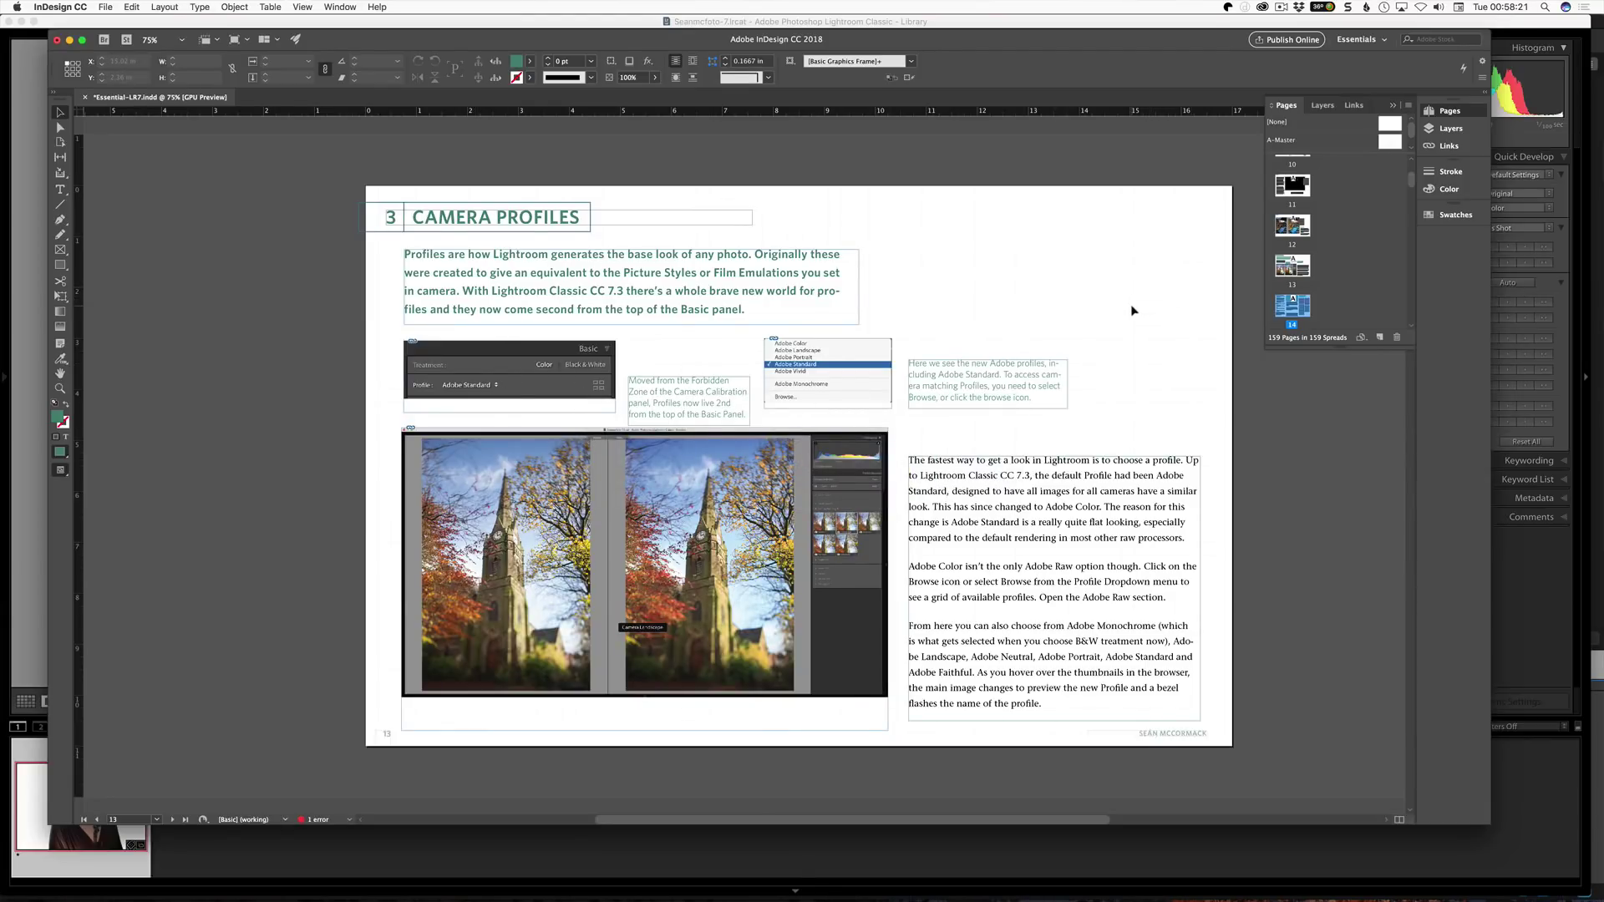
key("super+Tab")
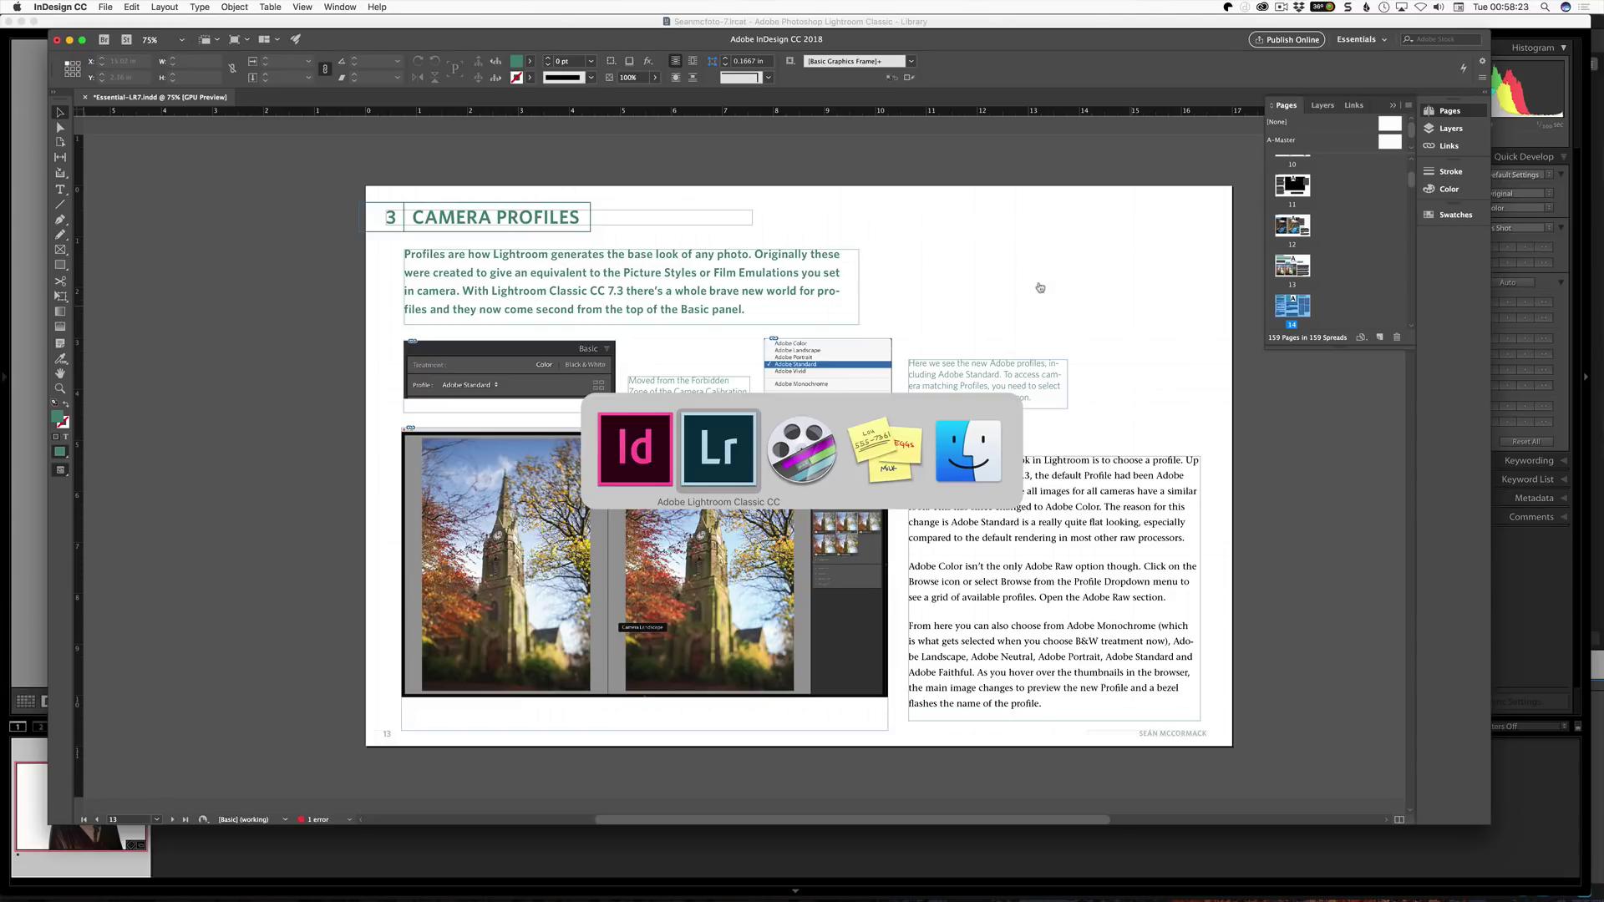